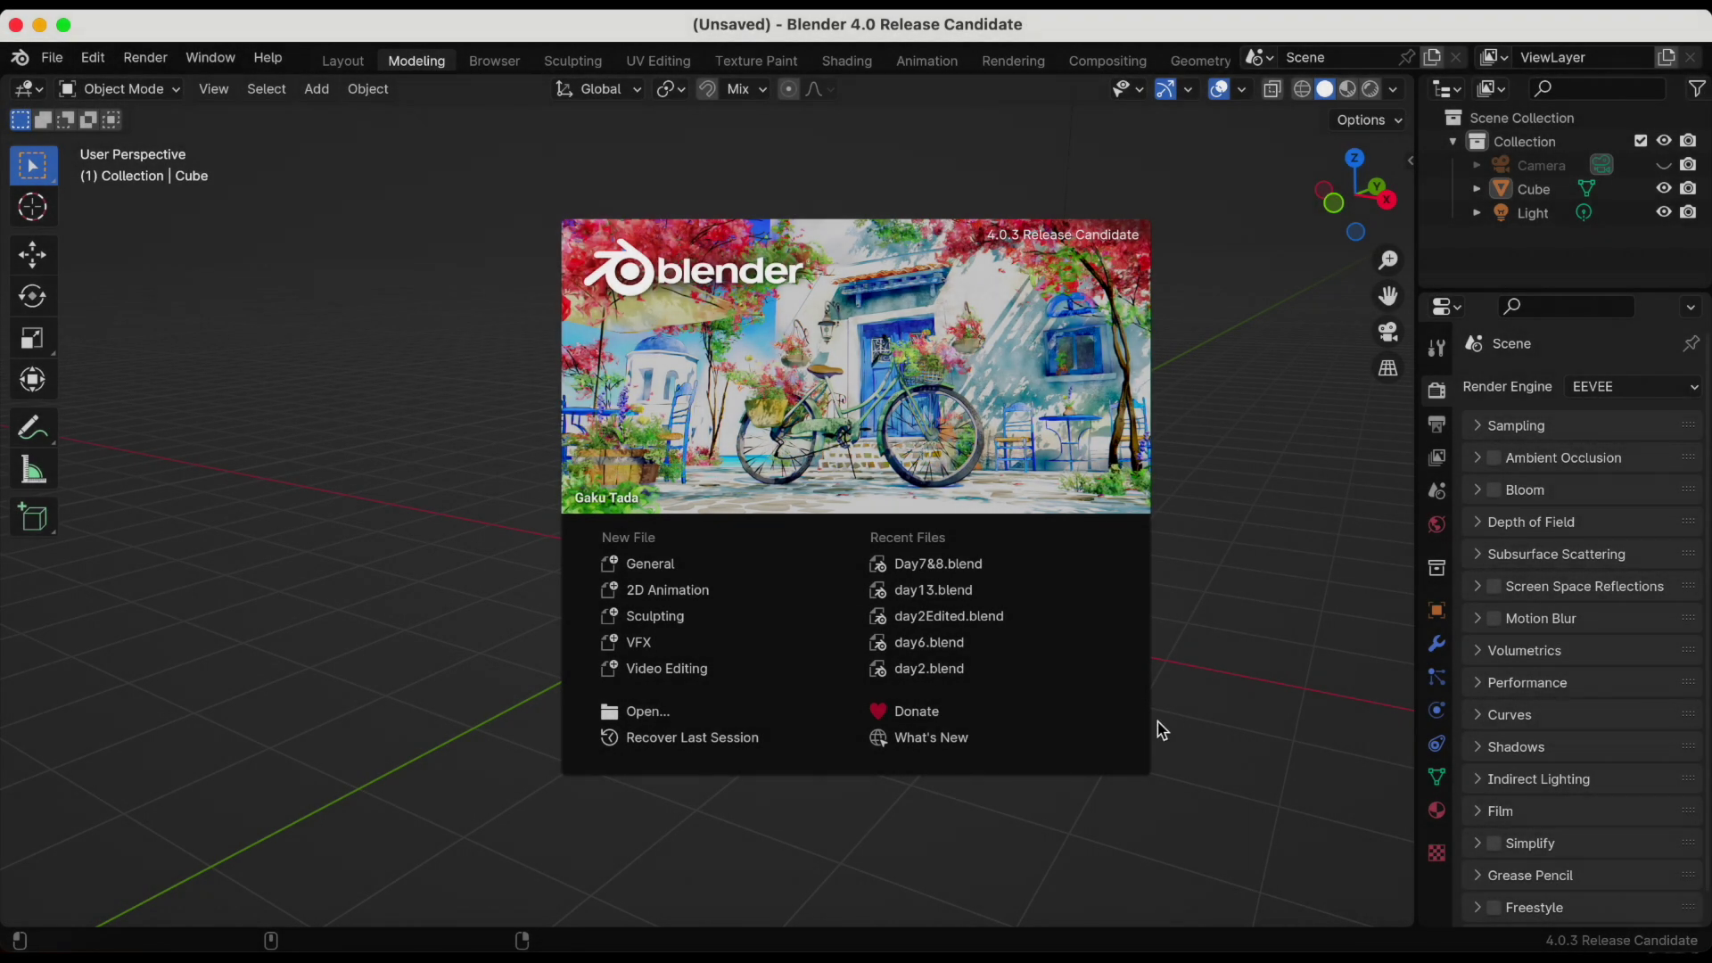
Start a new 2D Animation file, reposition the canvas, and switch the stroke object to Object Mode
{"action": "left_click", "coordinate": [653, 598]}
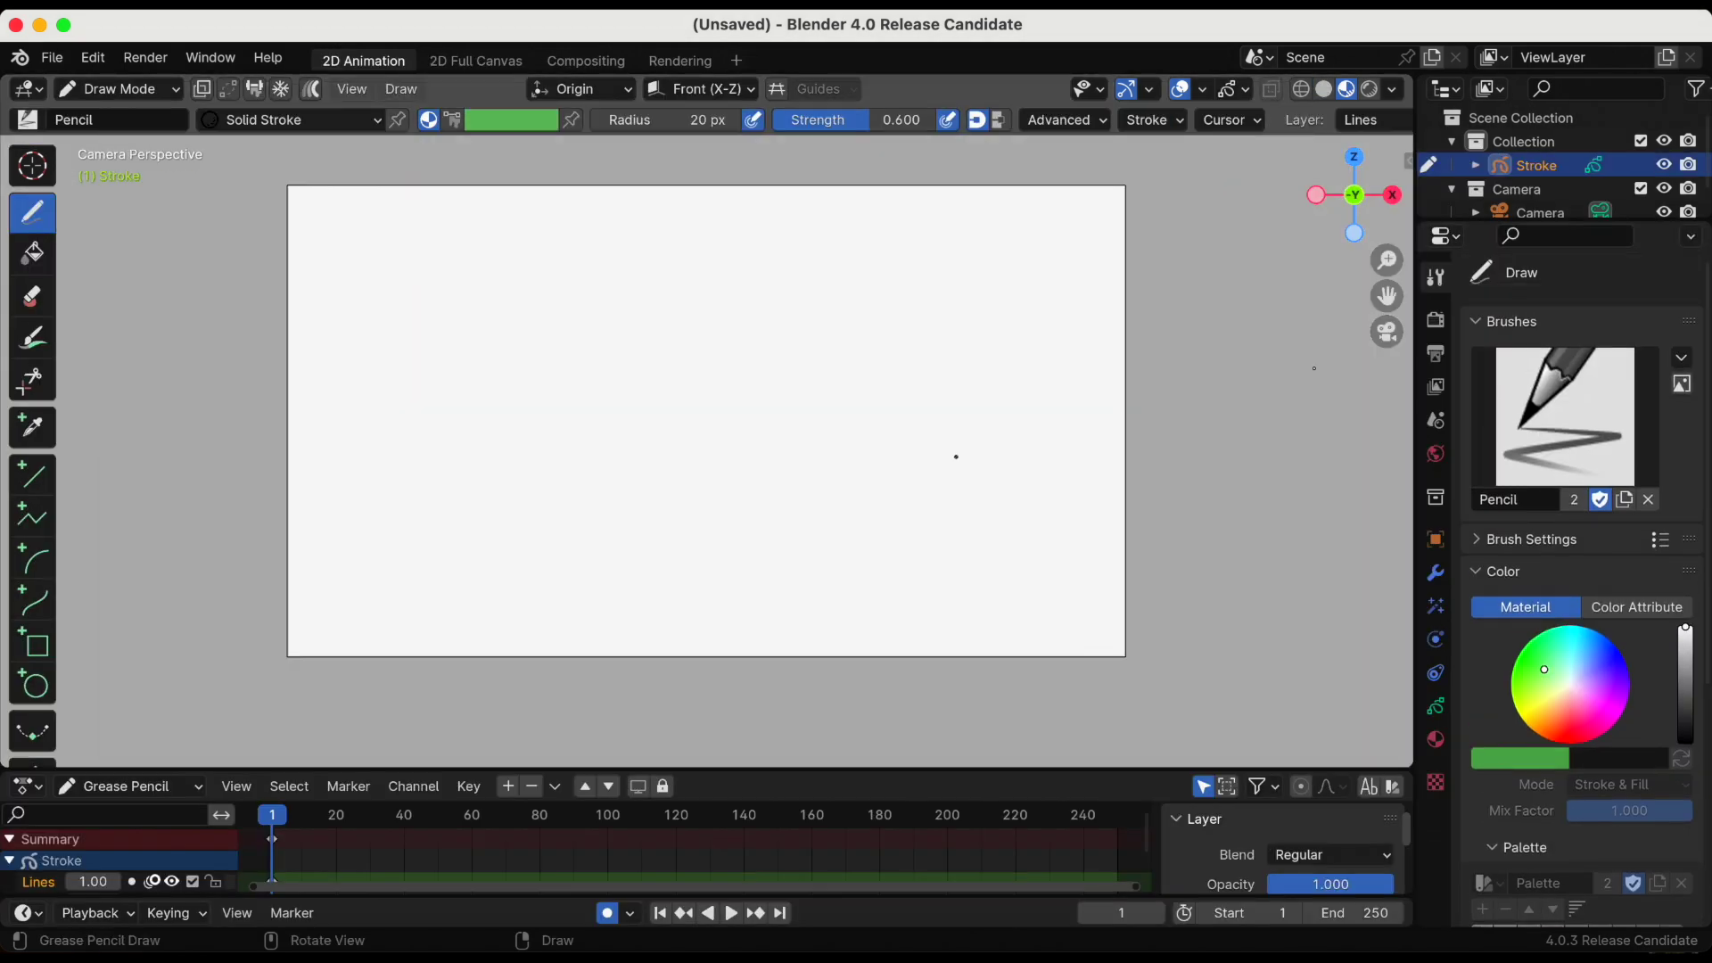
{"action": "left_click_drag", "start_coordinate": [1386, 294], "coordinate": [1370, 342]}
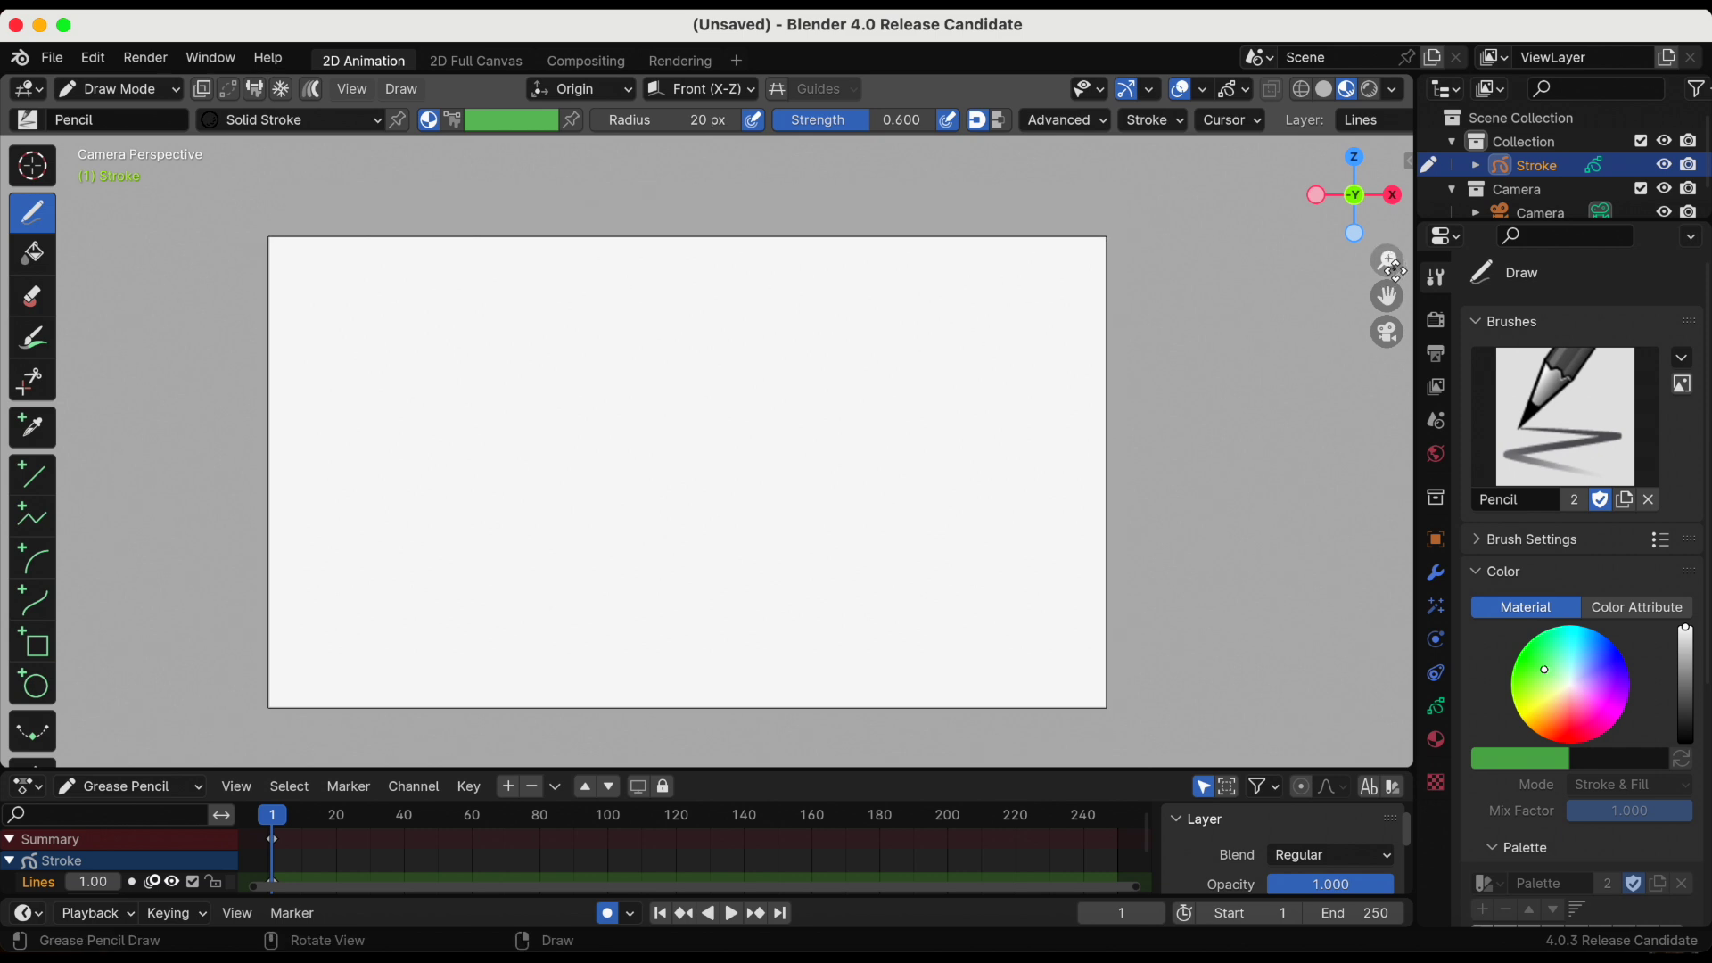
{"action": "left_click_drag", "start_coordinate": [1388, 261], "coordinate": [1391, 274]}
{"action": "left_click", "coordinate": [119, 88]}
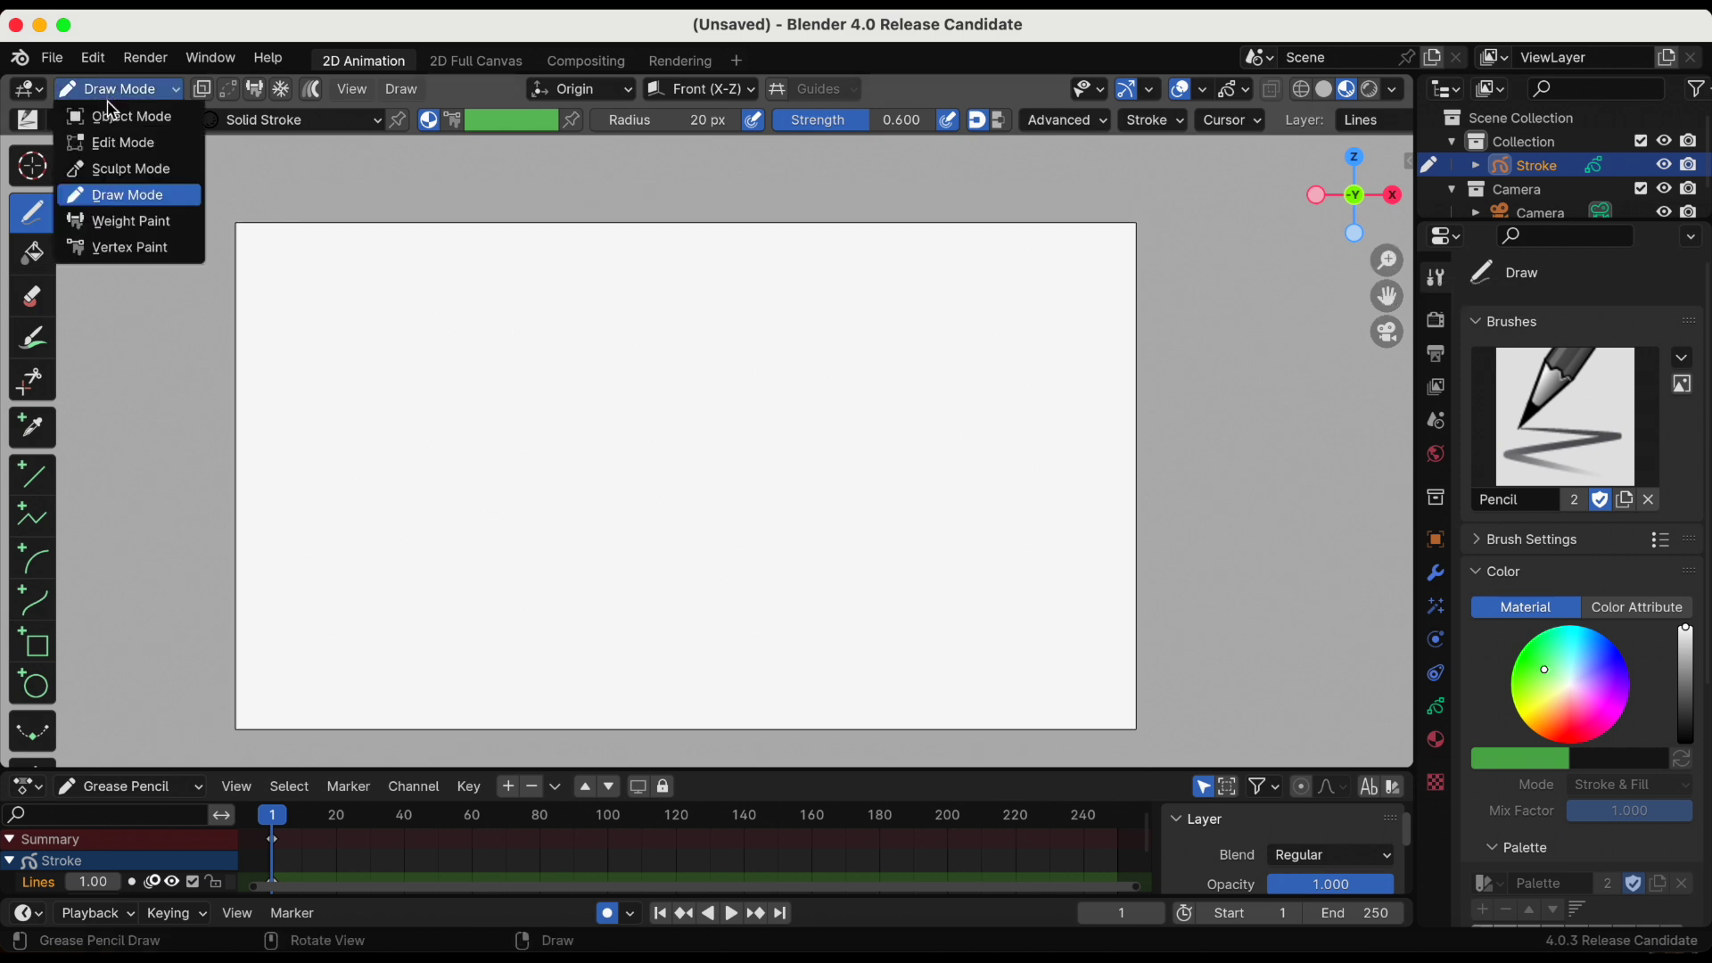
{"action": "left_click", "coordinate": [130, 116]}
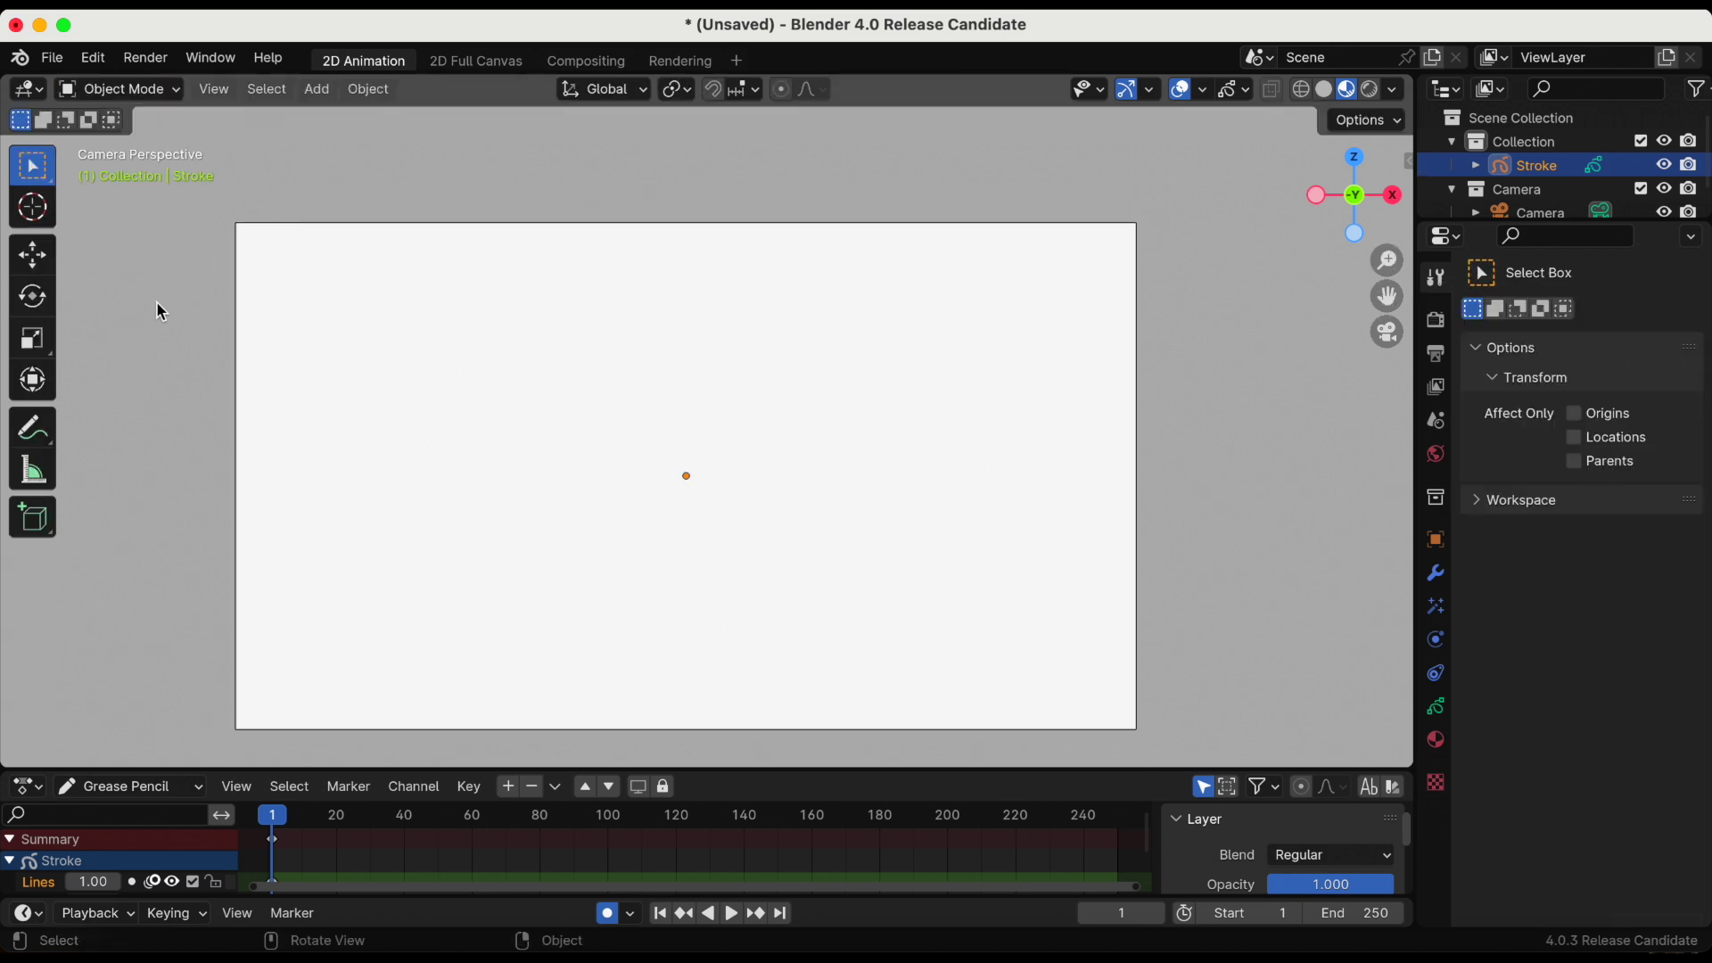
Add a Grease Pencil Monkey (Suzanne) and scale it up about 1.6 times
{"action": "key", "text": "shift+a"}
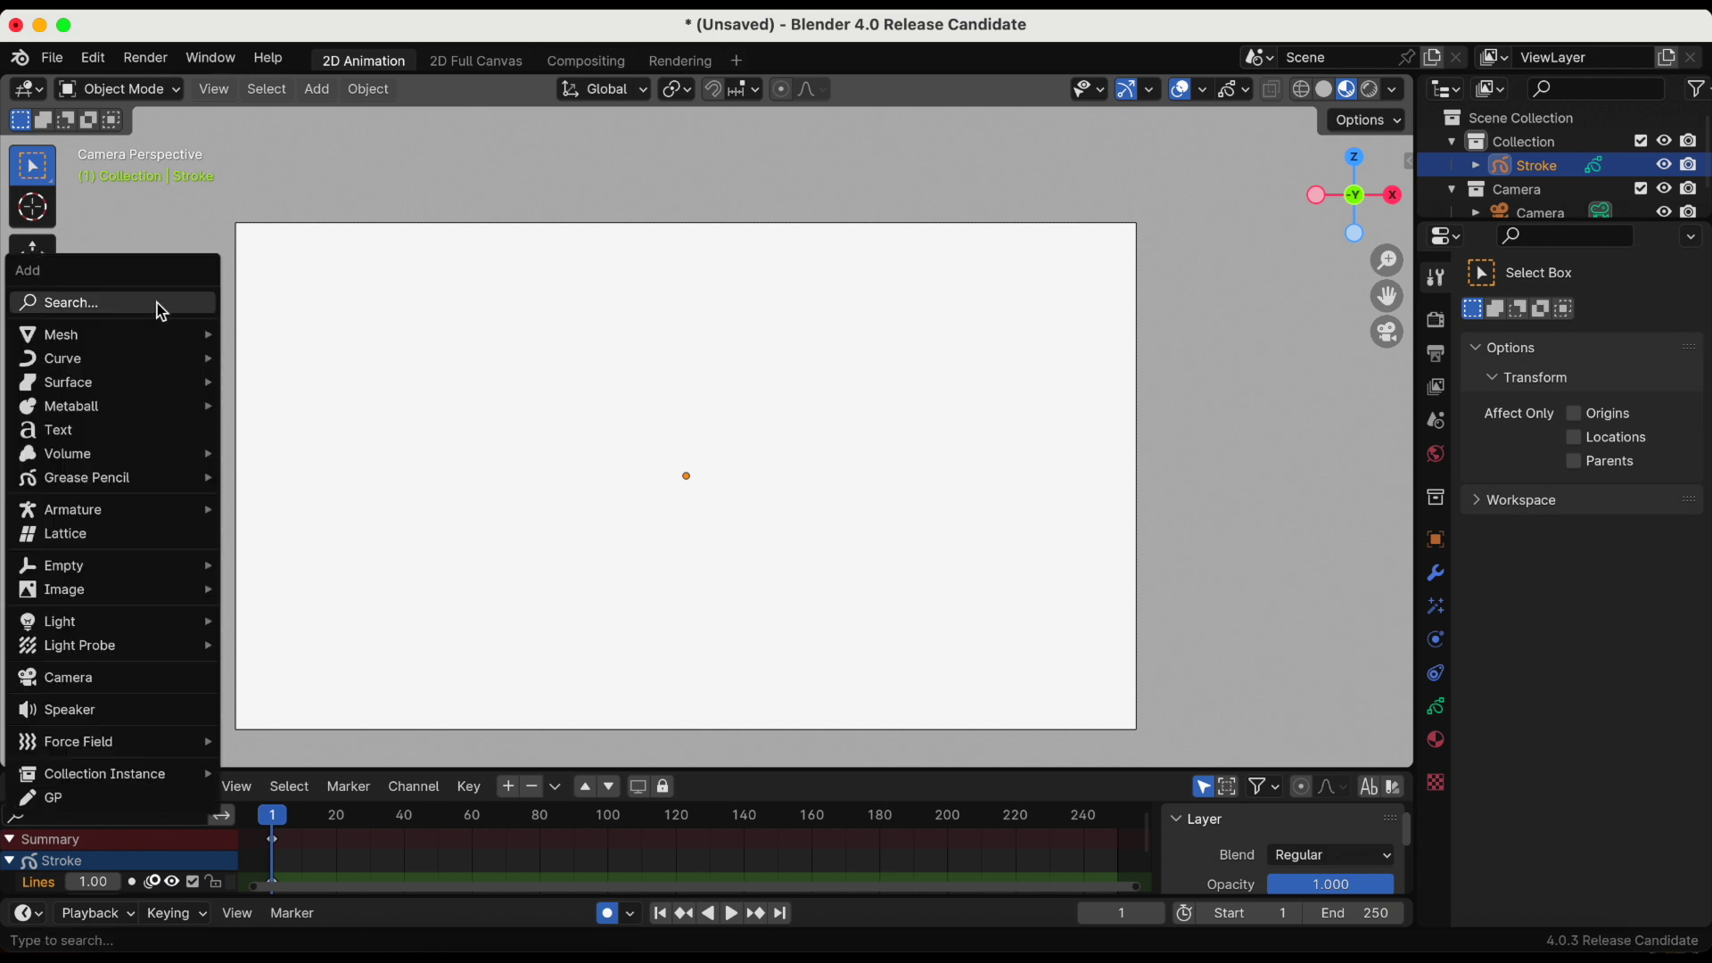
{"action": "mouse_move", "coordinate": [87, 477]}
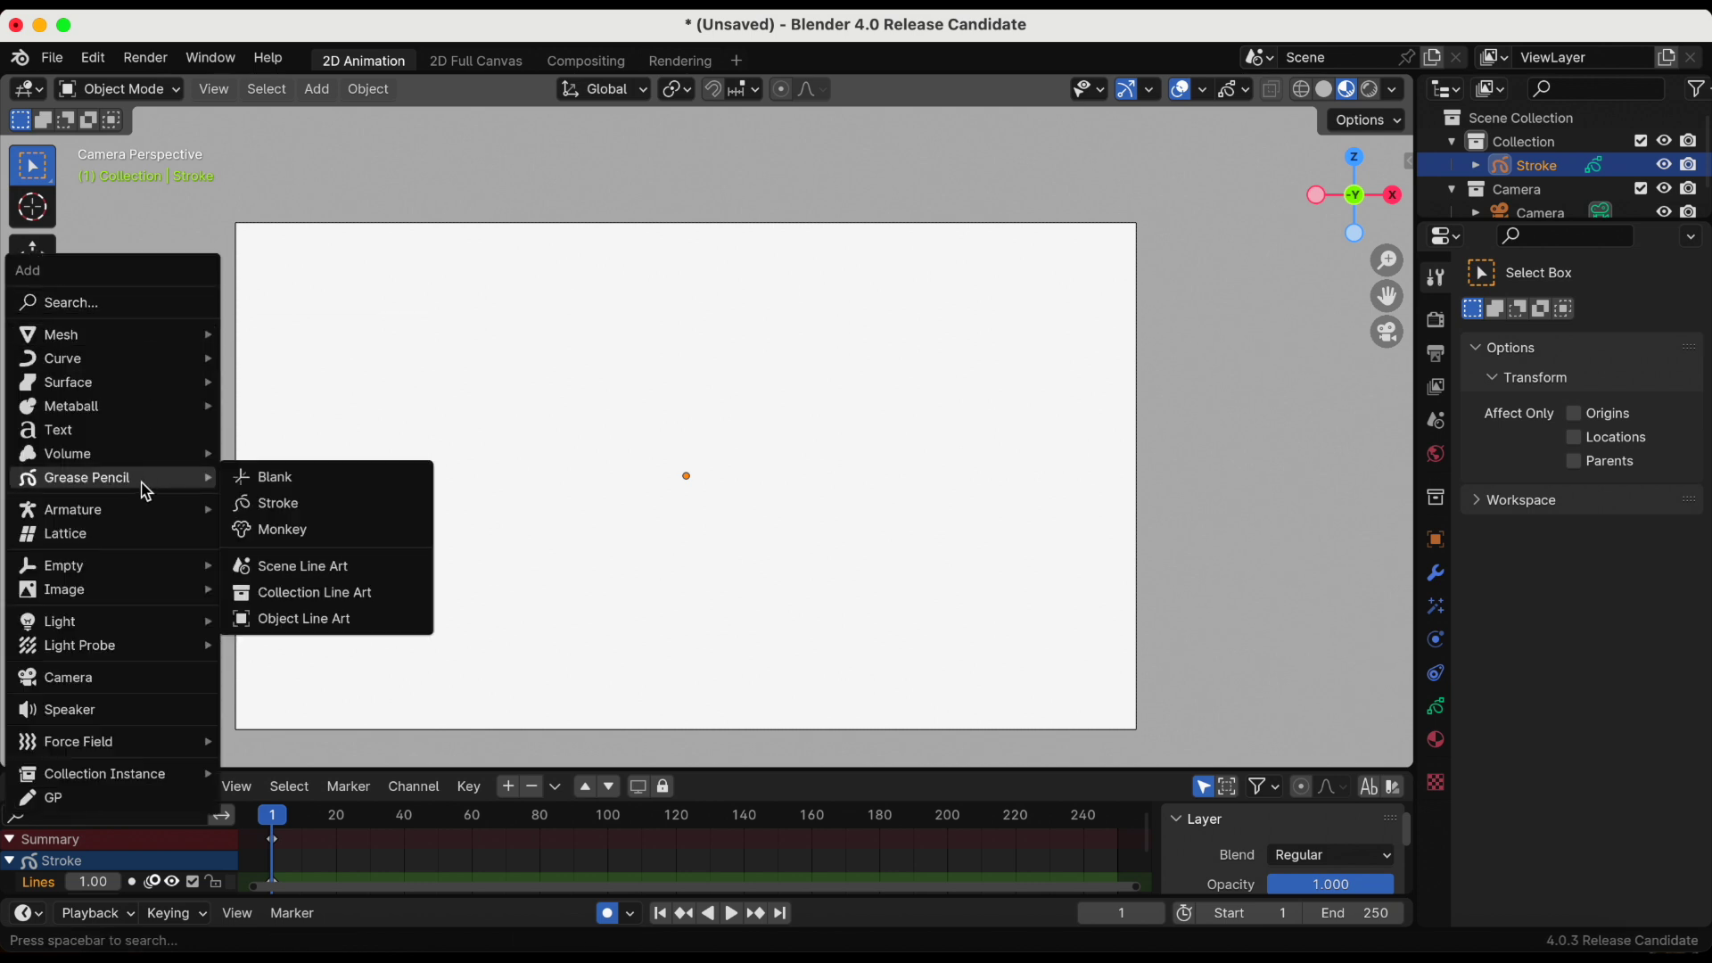
{"action": "left_click", "coordinate": [326, 527]}
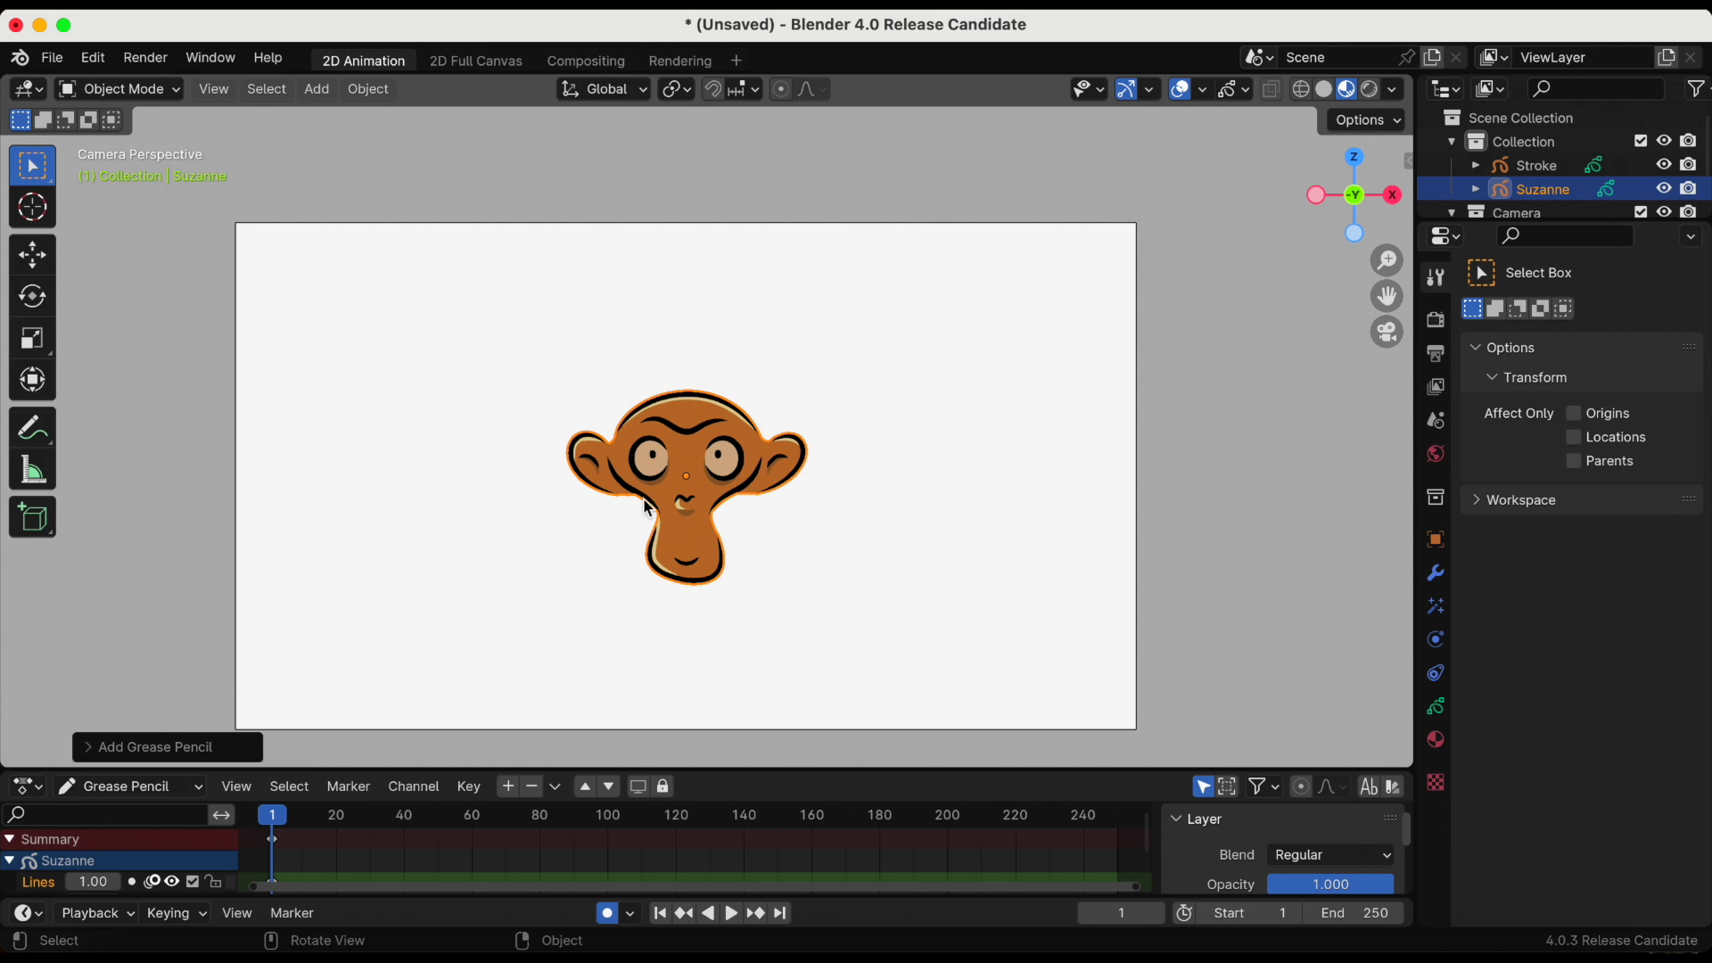
{"action": "key", "text": "s"}
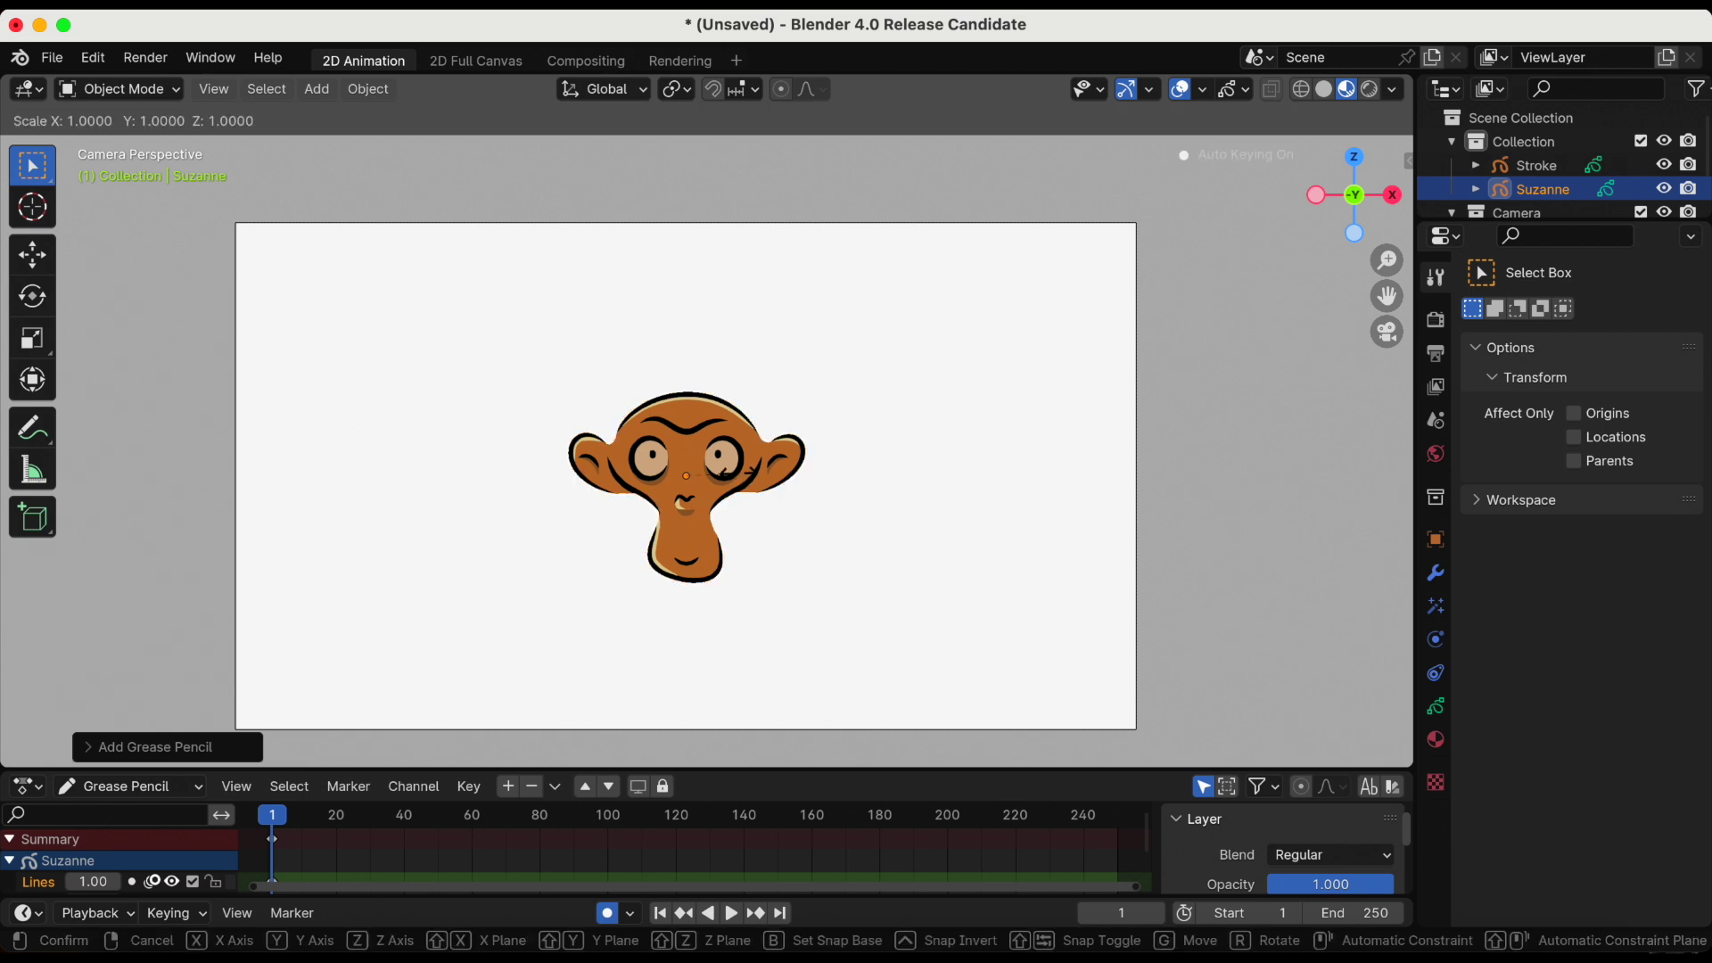
{"action": "left_click", "coordinate": [766, 465]}
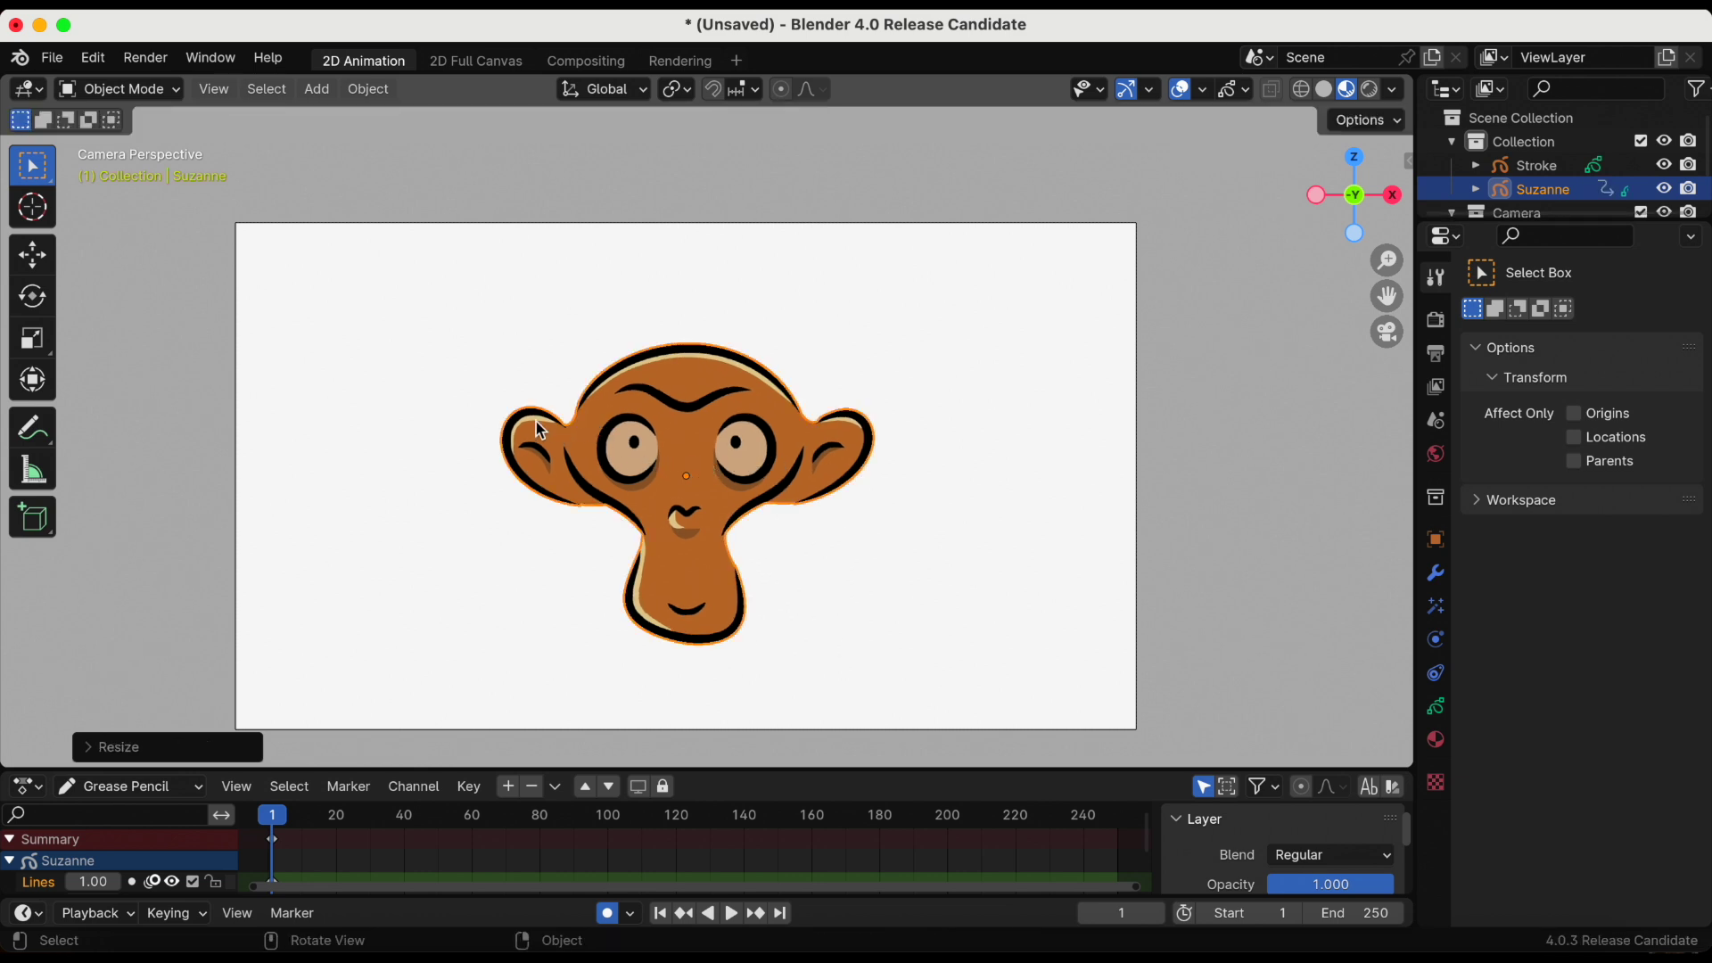
Leave camera view, zoom out, and enable the X and Y axis overlay lines
{"action": "left_click", "coordinate": [1388, 333]}
{"action": "scroll", "coordinate": [1033, 360], "scroll_direction": "down", "scroll_amount": 3}
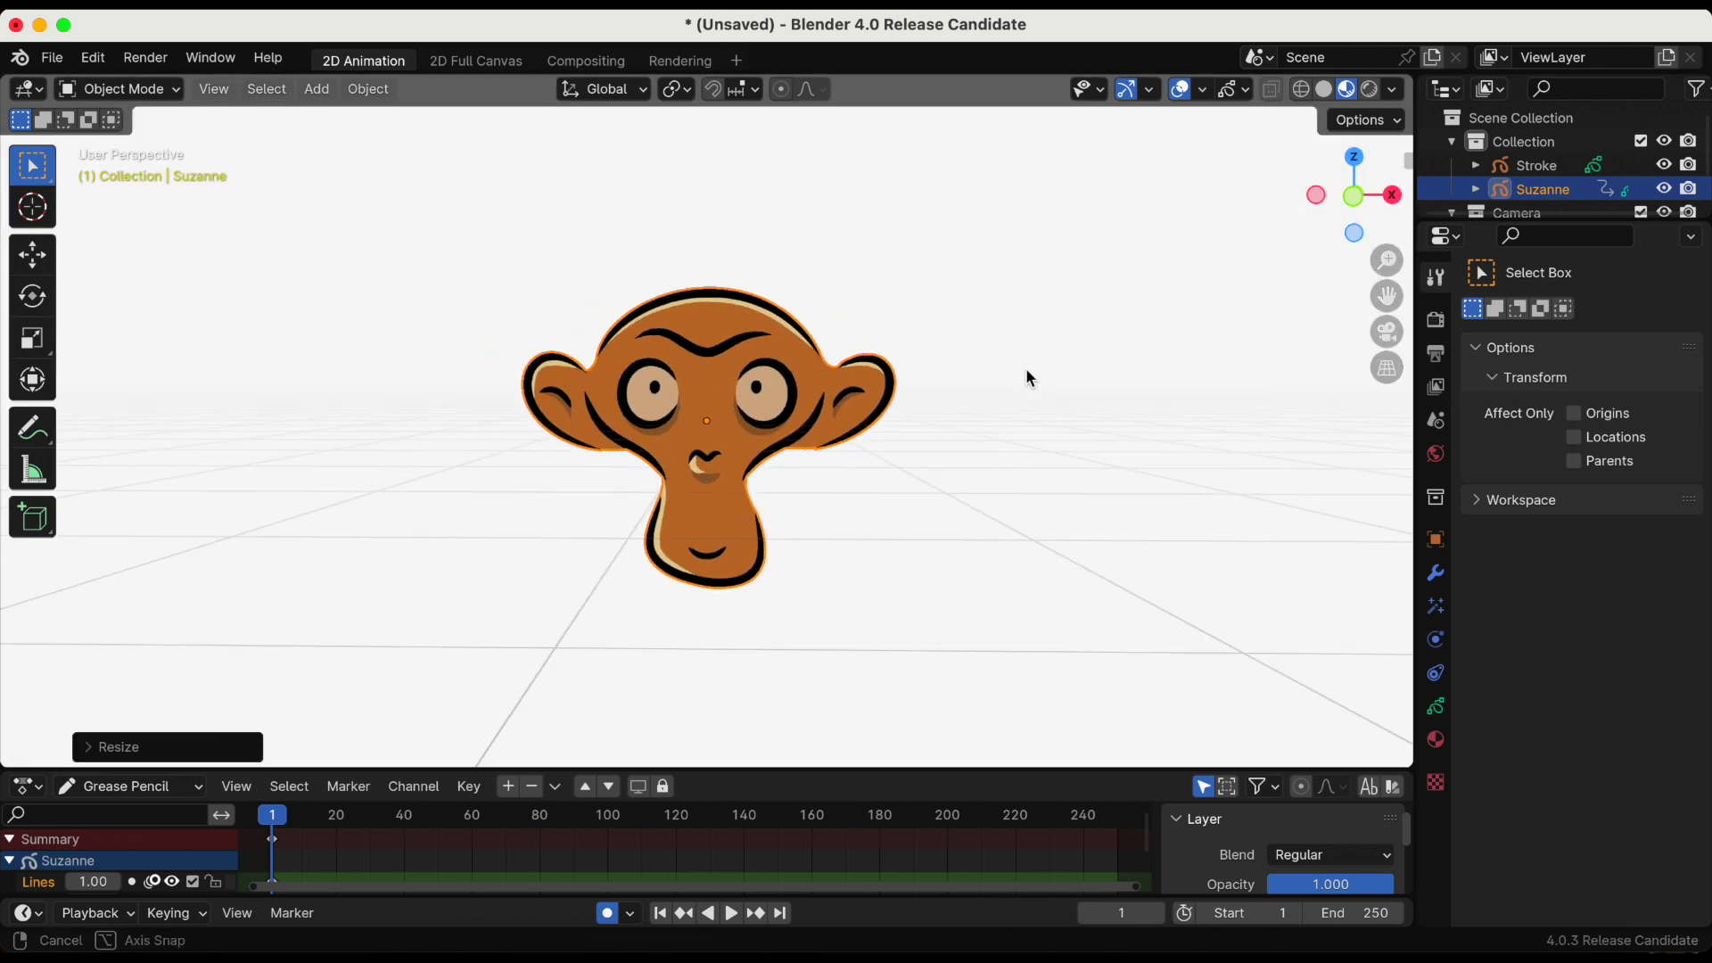
{"action": "mouse_move", "coordinate": [1026, 368]}
{"action": "middle_mouse_down"}
{"action": "mouse_move", "coordinate": [1004, 431]}
{"action": "mouse_move", "coordinate": [869, 454]}
{"action": "mouse_move", "coordinate": [1049, 462]}
{"action": "mouse_move", "coordinate": [1031, 427]}
{"action": "mouse_move", "coordinate": [981, 453]}
{"action": "mouse_move", "coordinate": [986, 422]}
{"action": "mouse_move", "coordinate": [970, 423]}
{"action": "mouse_move", "coordinate": [946, 446]}
{"action": "mouse_move", "coordinate": [974, 425]}
{"action": "mouse_move", "coordinate": [970, 396]}
{"action": "middle_mouse_up"}
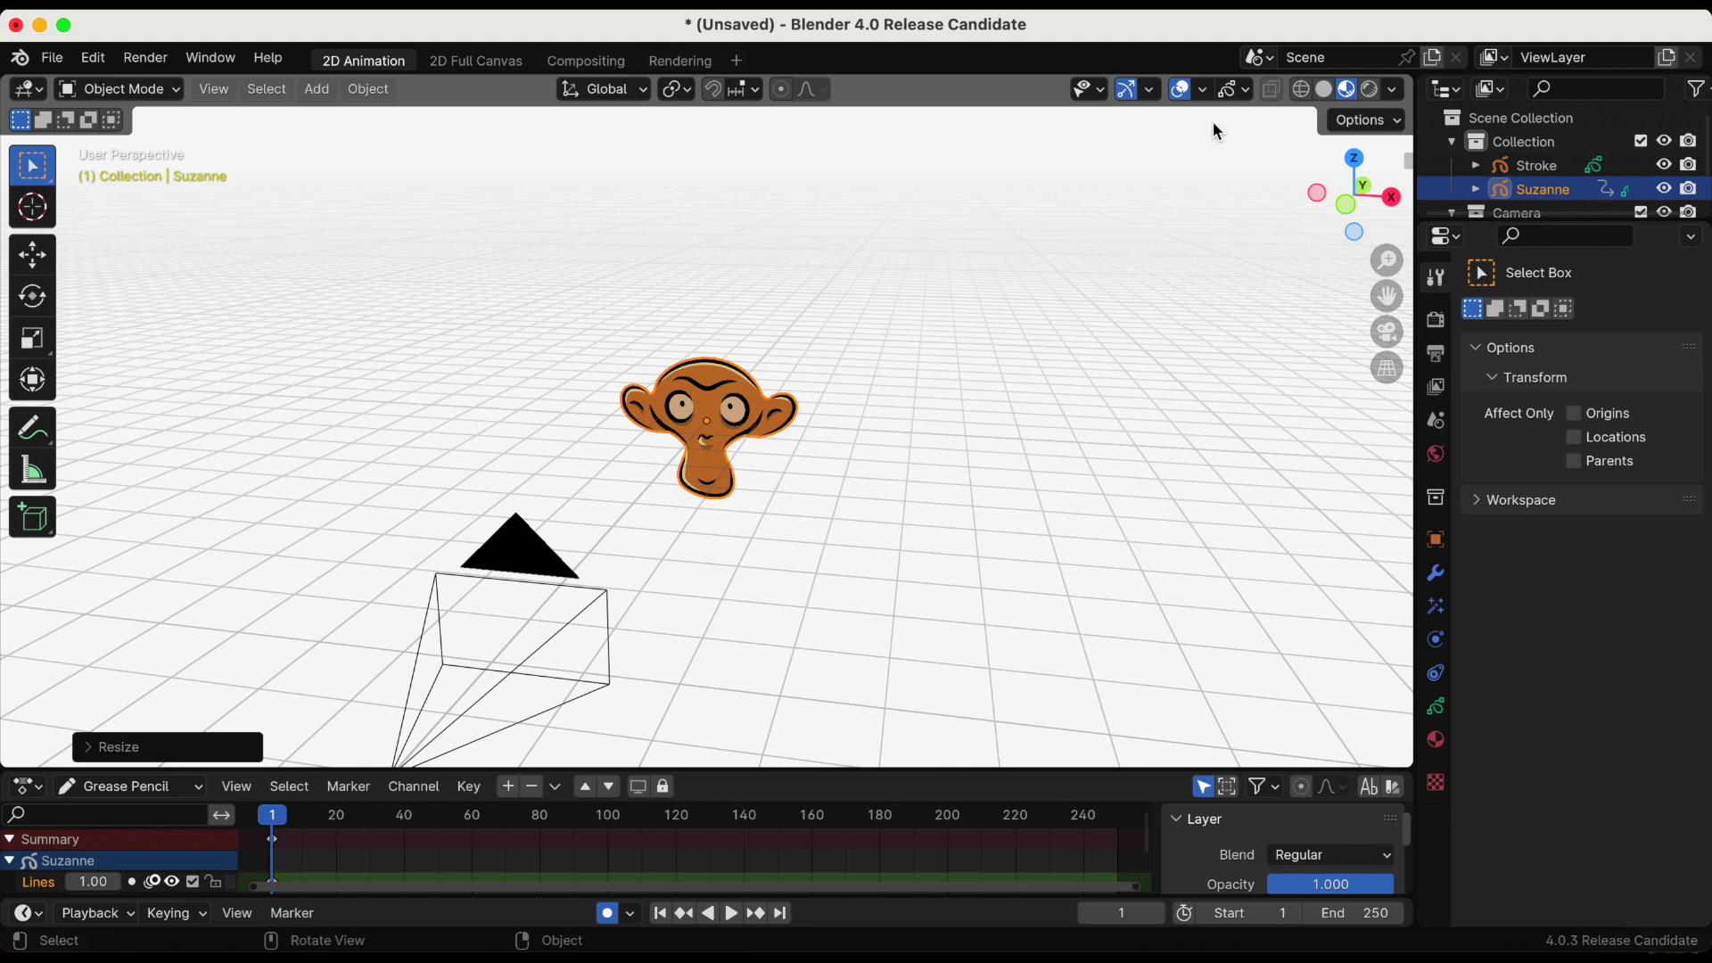
{"action": "left_click", "coordinate": [1205, 88]}
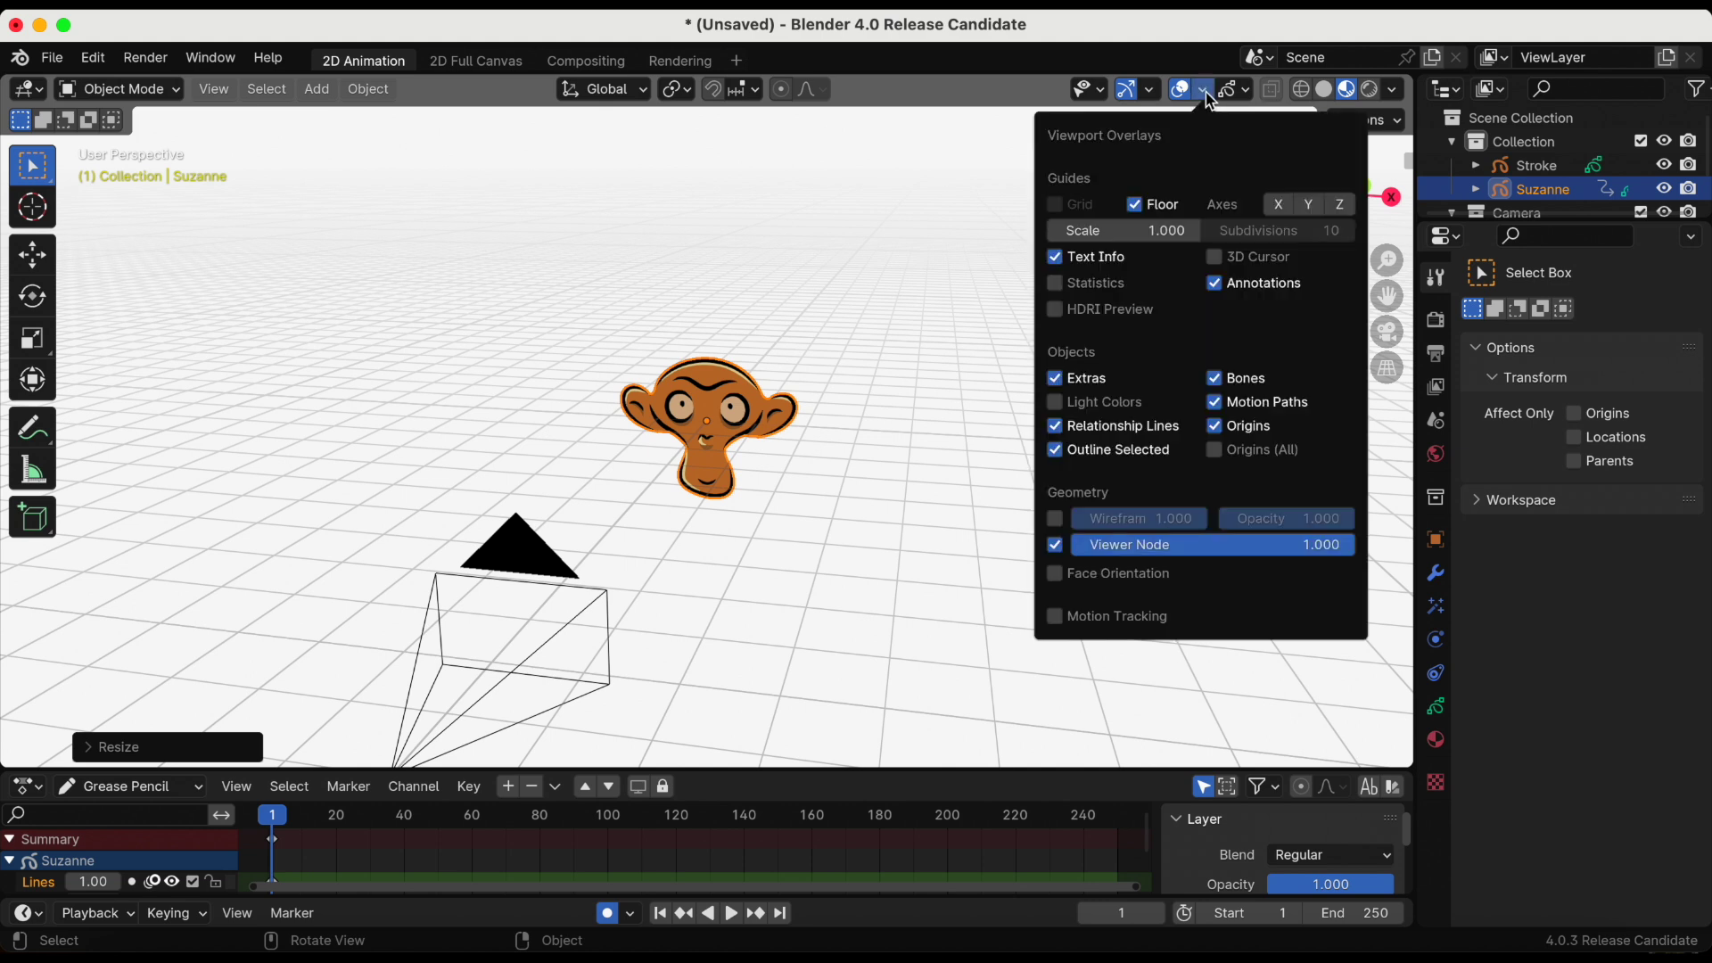
{"action": "left_click", "coordinate": [1278, 204]}
{"action": "mouse_move", "coordinate": [962, 376]}
{"action": "middle_mouse_down"}
{"action": "mouse_move", "coordinate": [940, 354]}
{"action": "mouse_move", "coordinate": [828, 359]}
{"action": "mouse_move", "coordinate": [846, 359]}
{"action": "middle_mouse_up"}
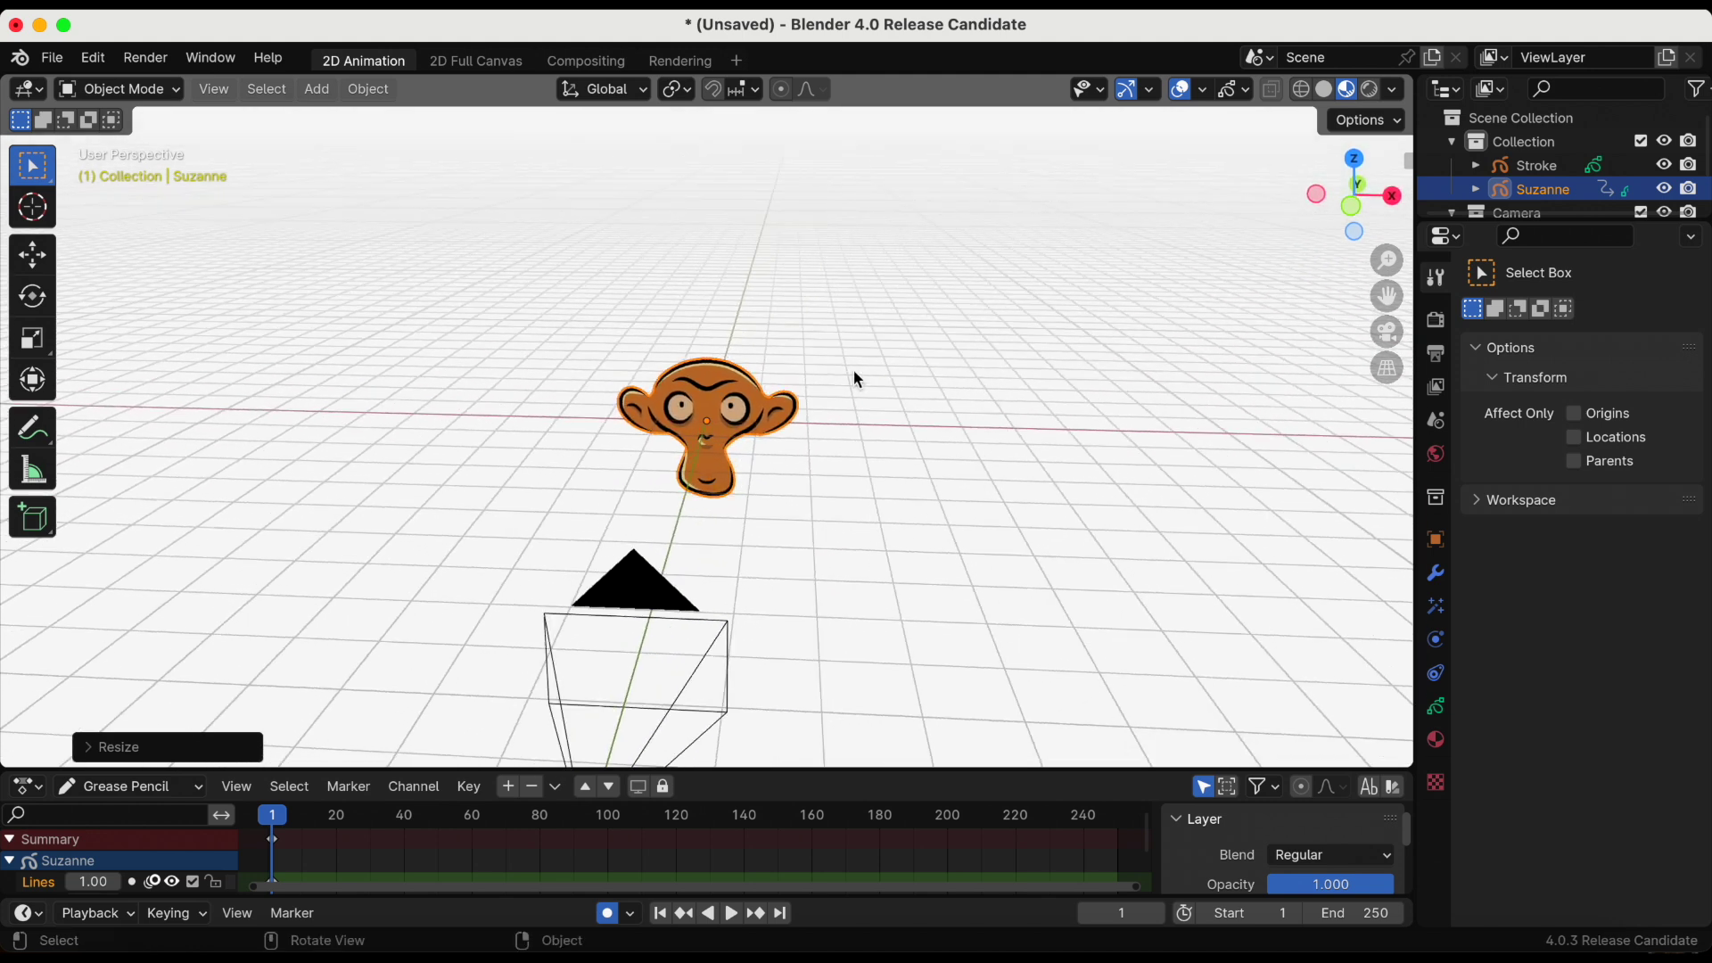
{"action": "mouse_move", "coordinate": [853, 369]}
{"action": "middle_mouse_down"}
{"action": "mouse_move", "coordinate": [798, 365]}
{"action": "mouse_move", "coordinate": [909, 360]}
{"action": "mouse_move", "coordinate": [820, 362]}
{"action": "middle_mouse_up"}
{"action": "scroll", "coordinate": [801, 363], "scroll_direction": "down", "scroll_amount": 4}
{"action": "scroll", "coordinate": [908, 360], "scroll_direction": "up", "scroll_amount": 3}
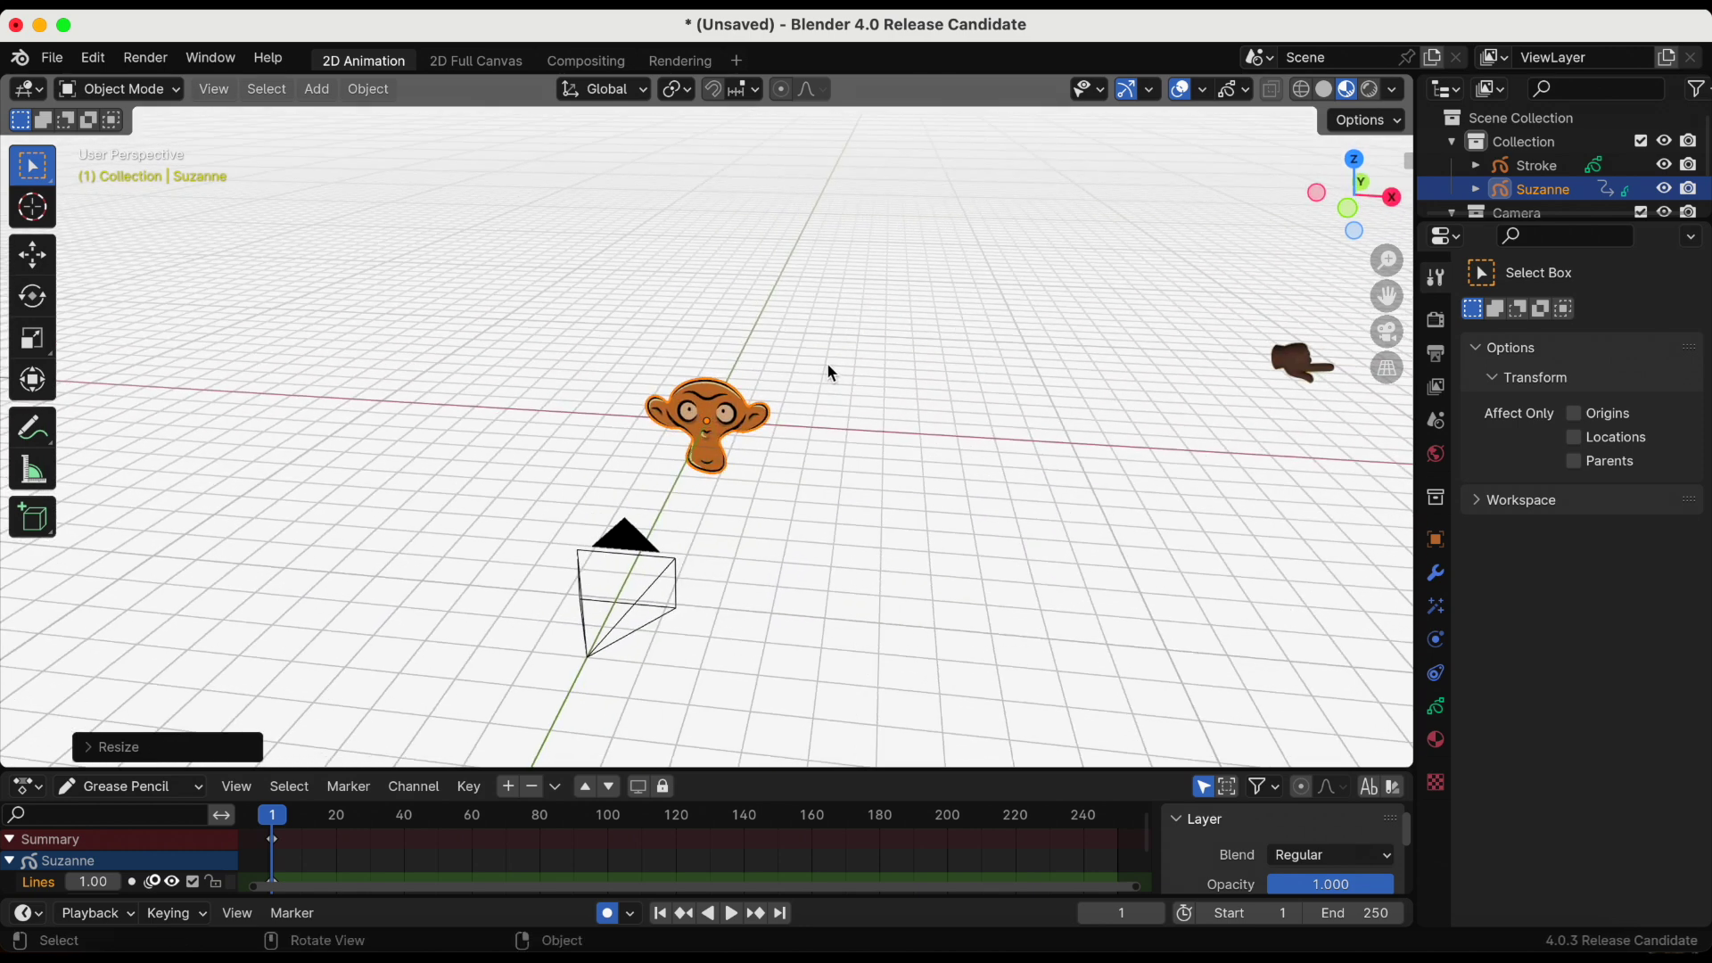
{"action": "key", "text": "ctrl+z"}
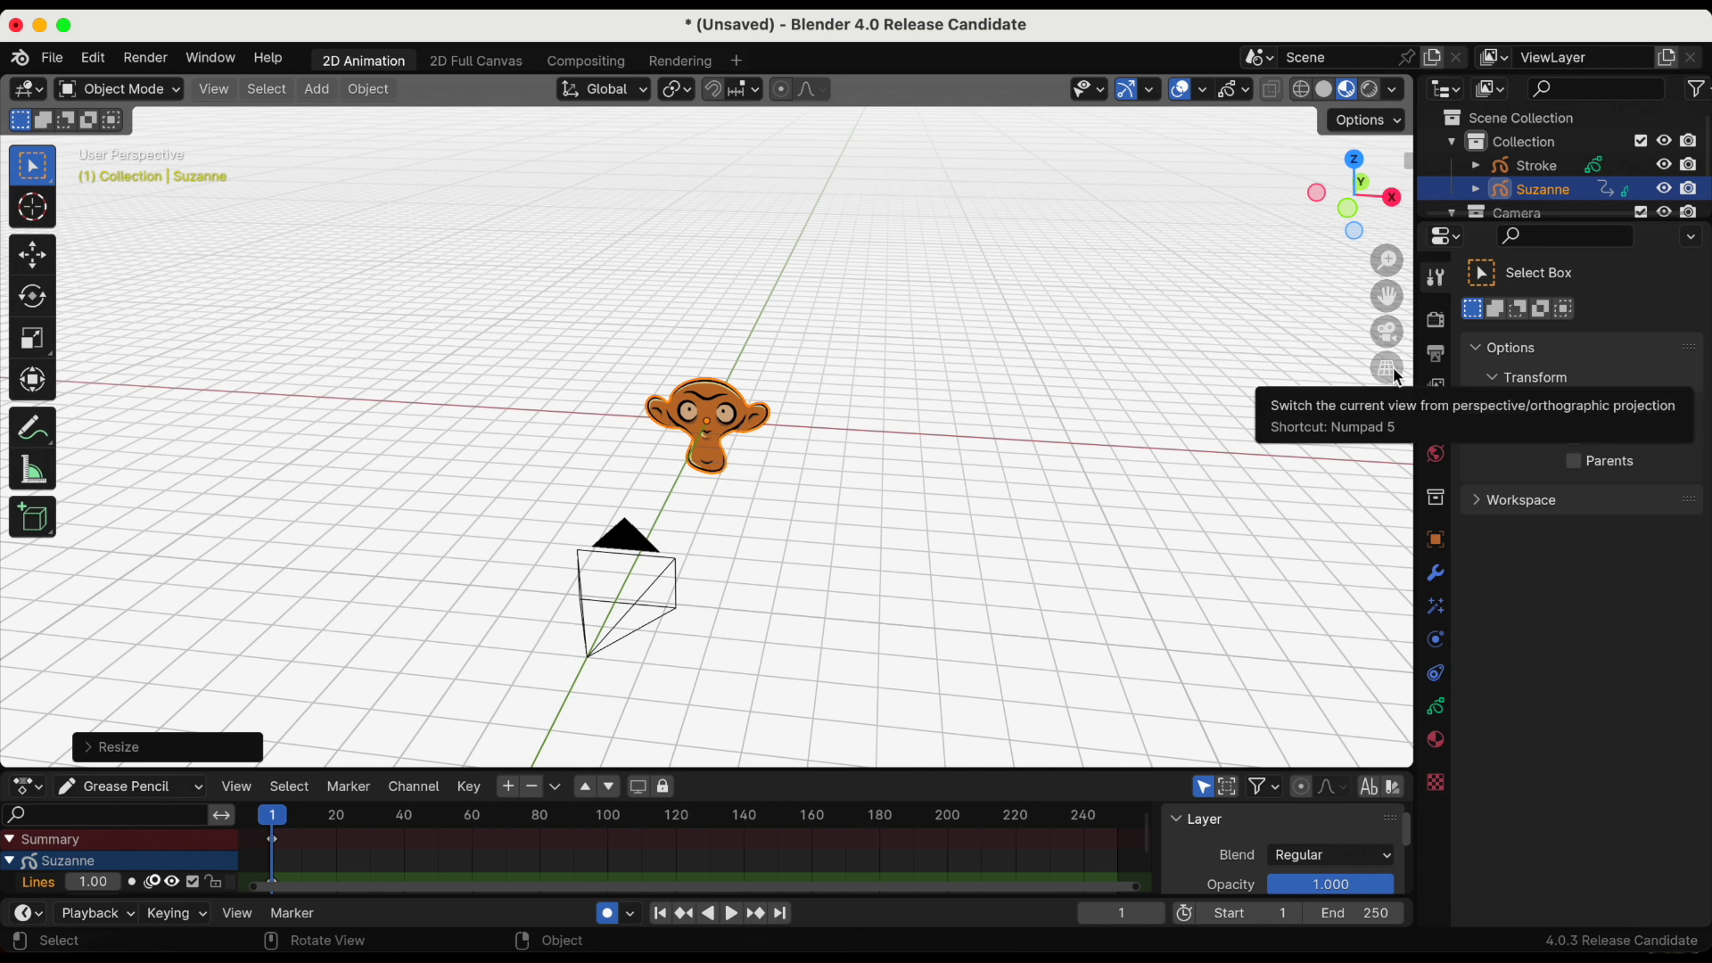
{"action": "left_click", "coordinate": [1388, 370]}
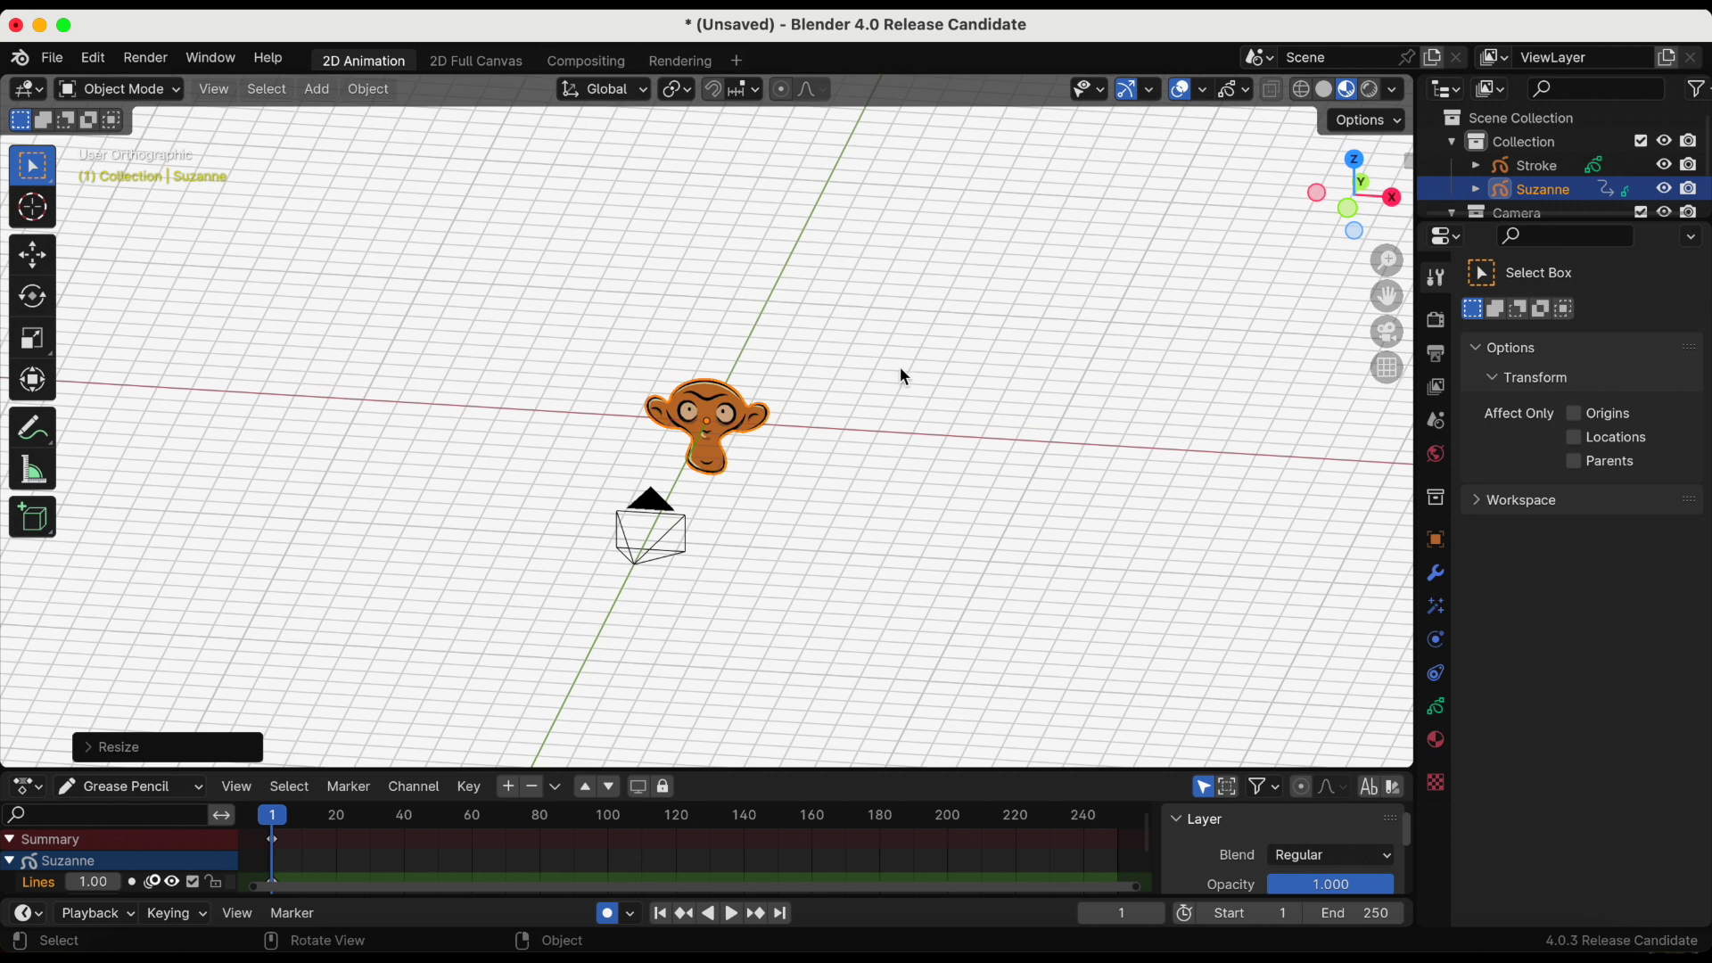
{"action": "scroll", "coordinate": [908, 359], "scroll_direction": "down", "scroll_amount": 5}
{"action": "scroll", "coordinate": [908, 360], "scroll_direction": "up", "scroll_amount": 6}
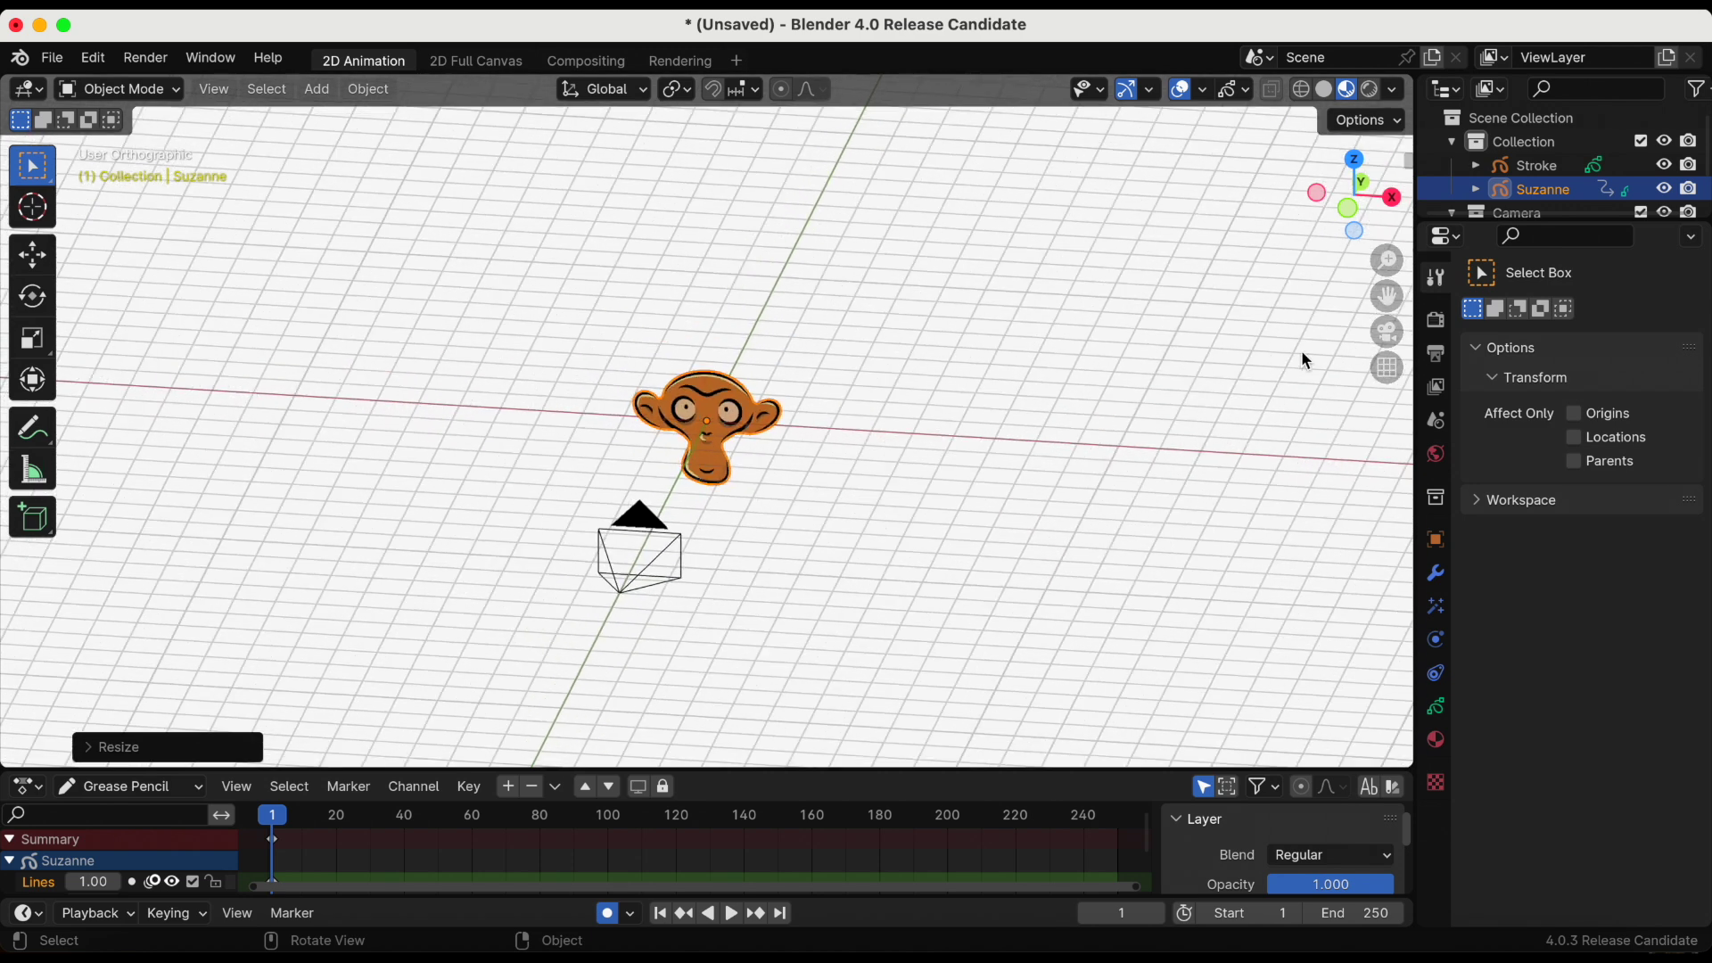
{"action": "key", "text": "KP_0"}
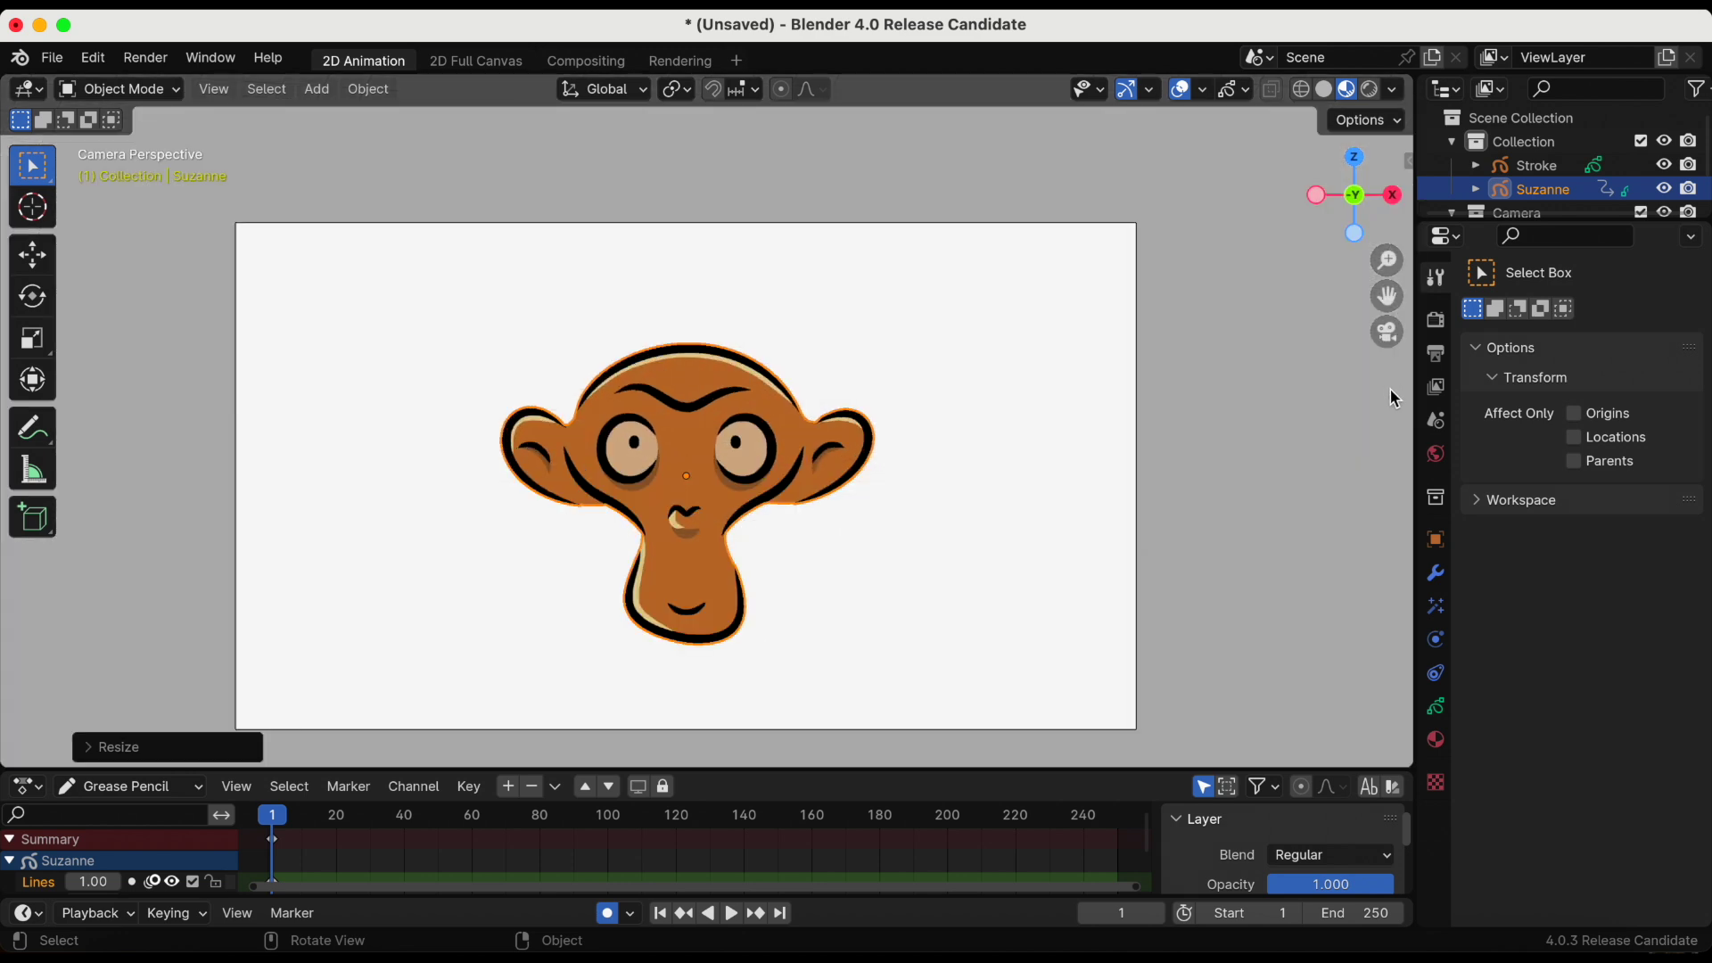
{"action": "left_click", "coordinate": [1385, 335]}
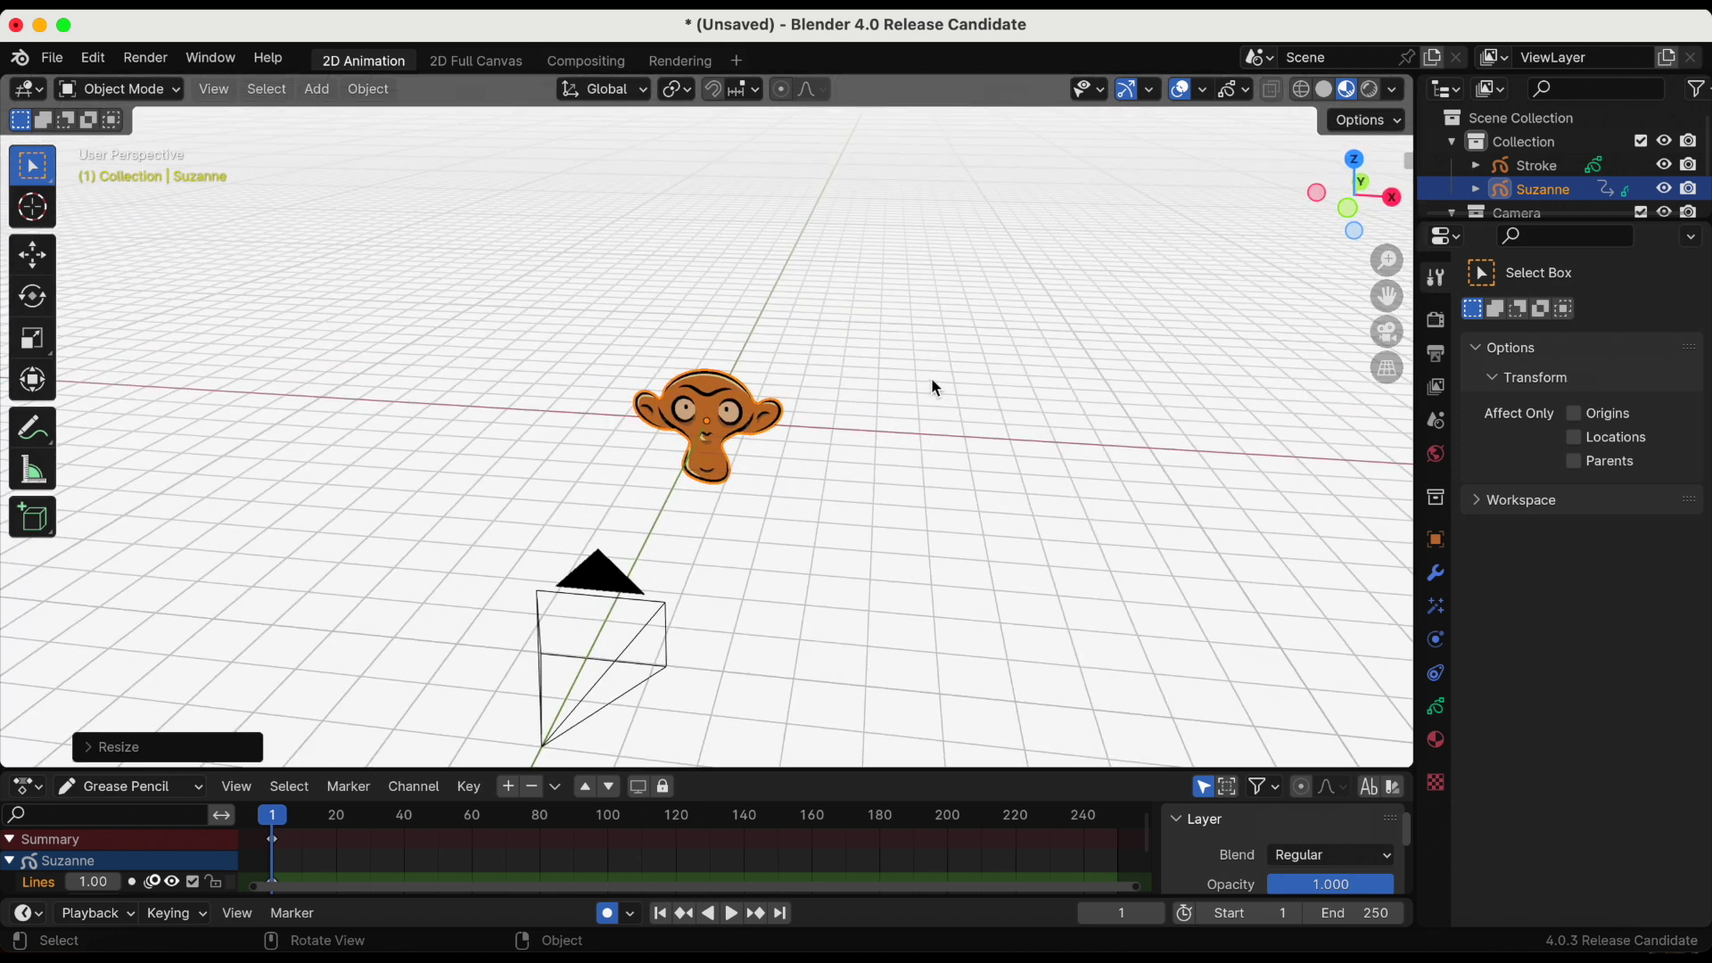
{"action": "middle_click_drag", "start_coordinate": [931, 378], "coordinate": [947, 385]}
Enable the grease pencil Canvas overlay at 0.525 opacity and orbit around Suzanne
{"action": "left_click", "coordinate": [1242, 89]}
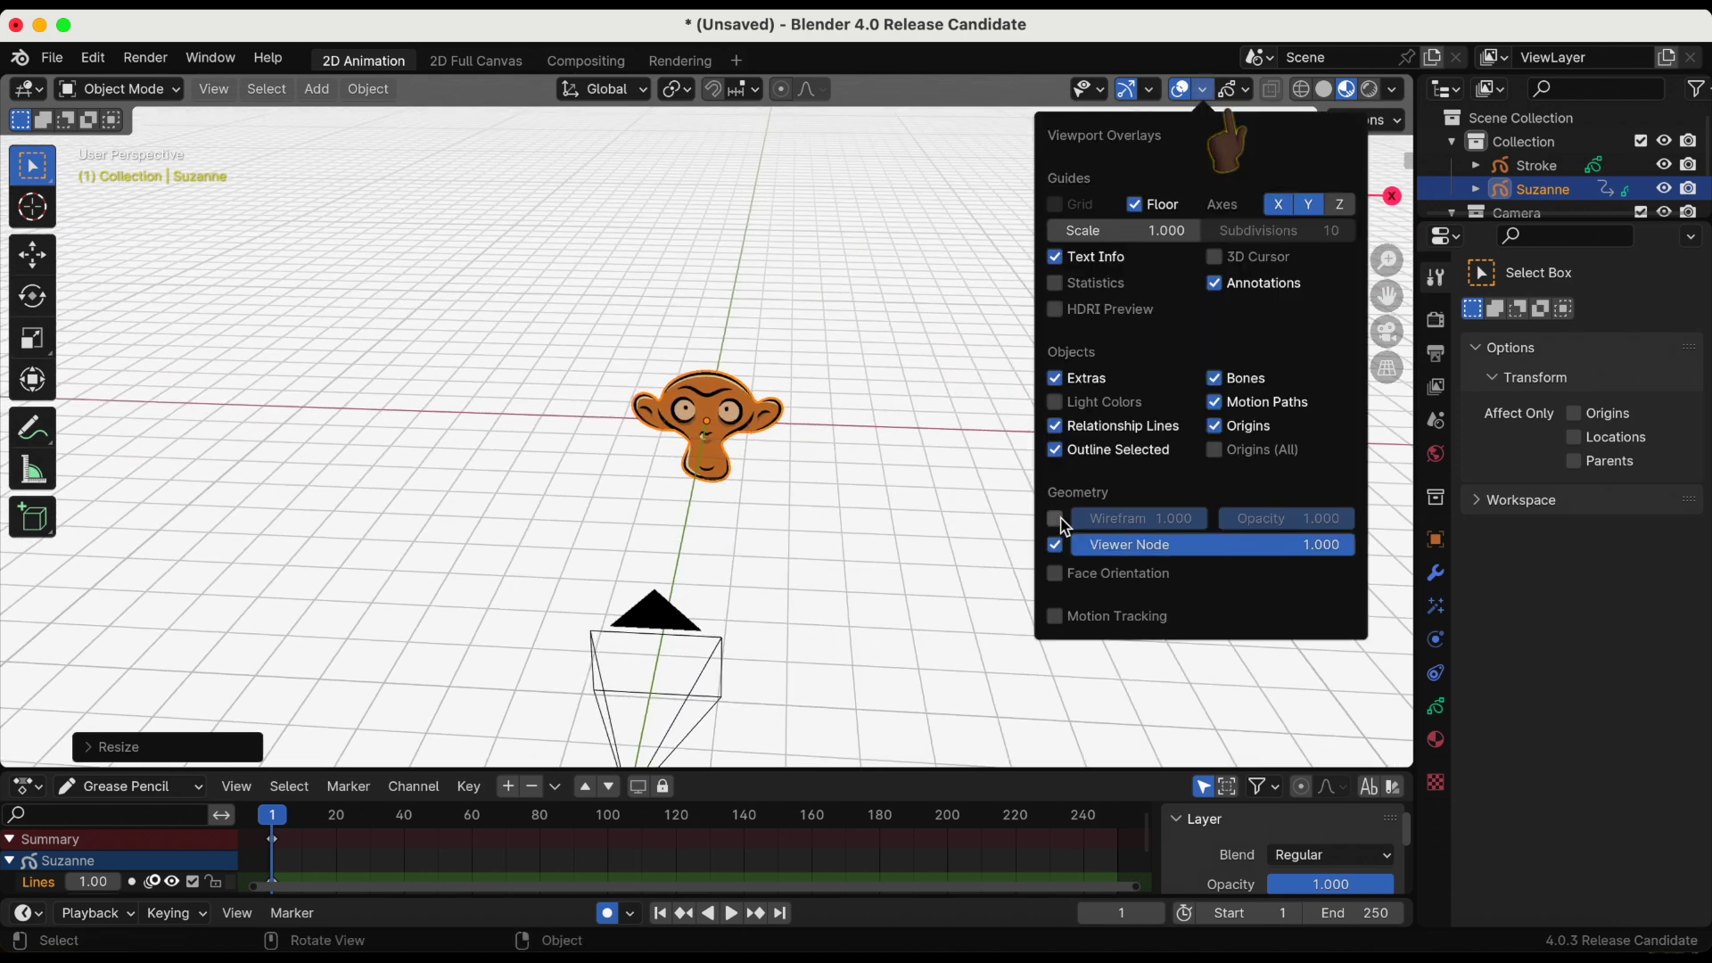
{"action": "mouse_move", "coordinate": [1242, 88]}
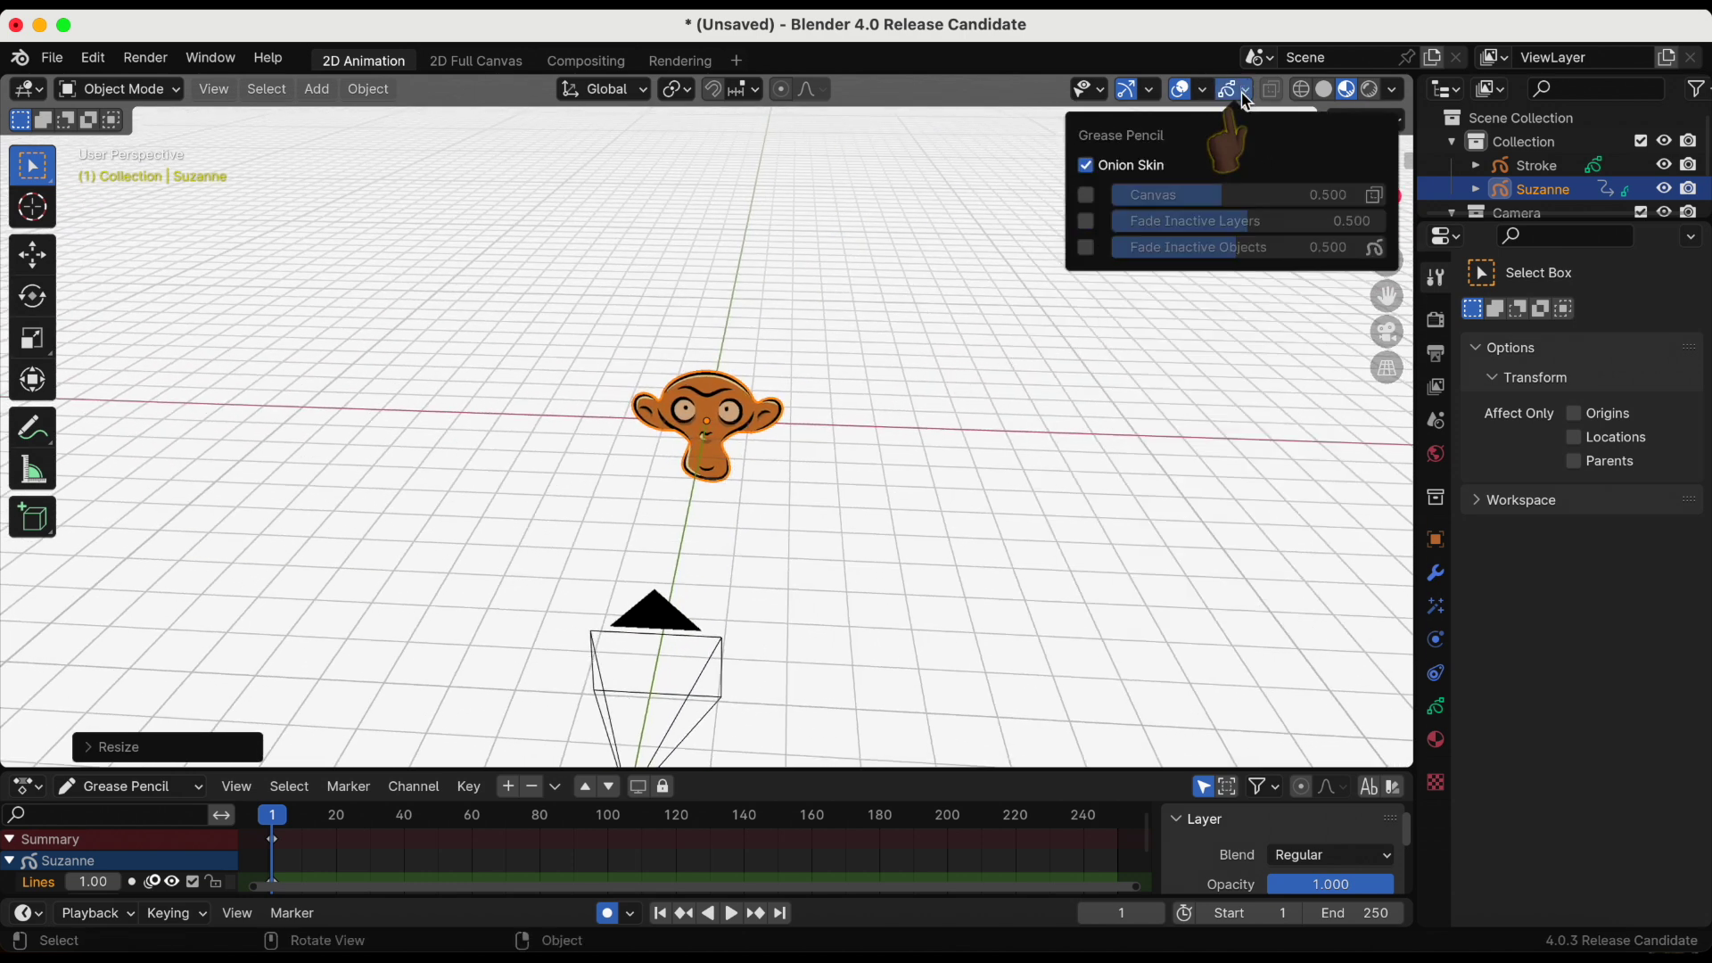
{"action": "left_click", "coordinate": [1086, 196]}
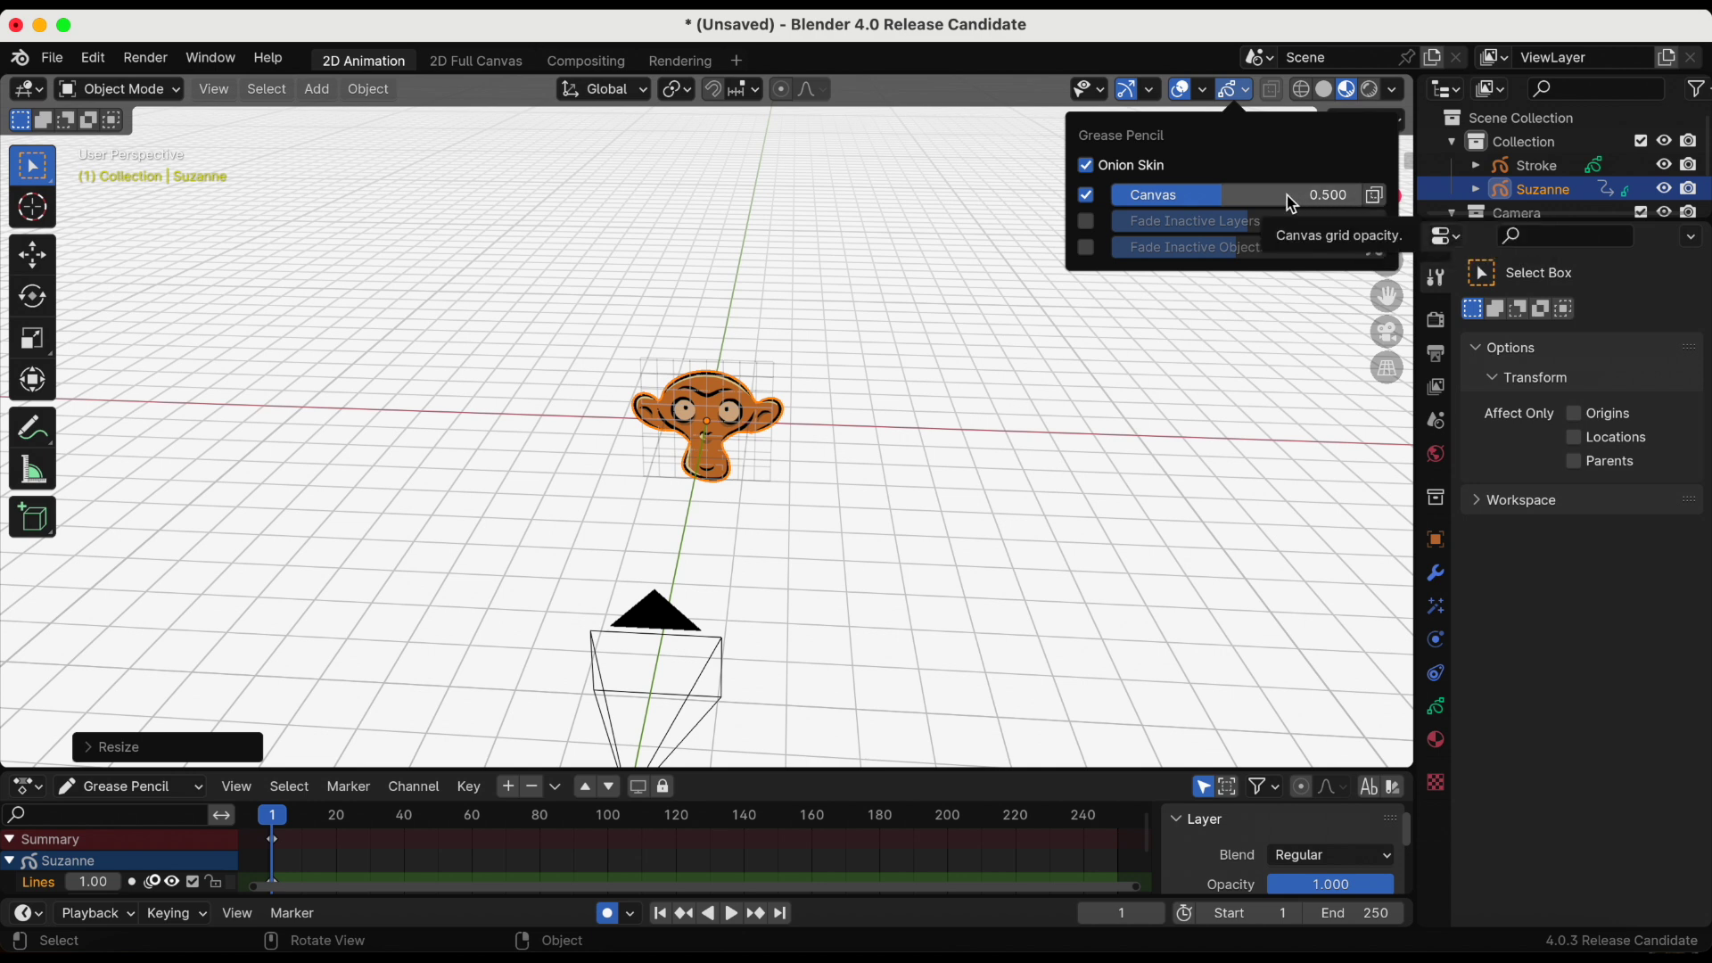
{"action": "mouse_move", "coordinate": [1281, 197]}
{"action": "left_mouse_down"}
{"action": "mouse_move", "coordinate": [1313, 194]}
{"action": "mouse_move", "coordinate": [1245, 193]}
{"action": "left_mouse_up"}
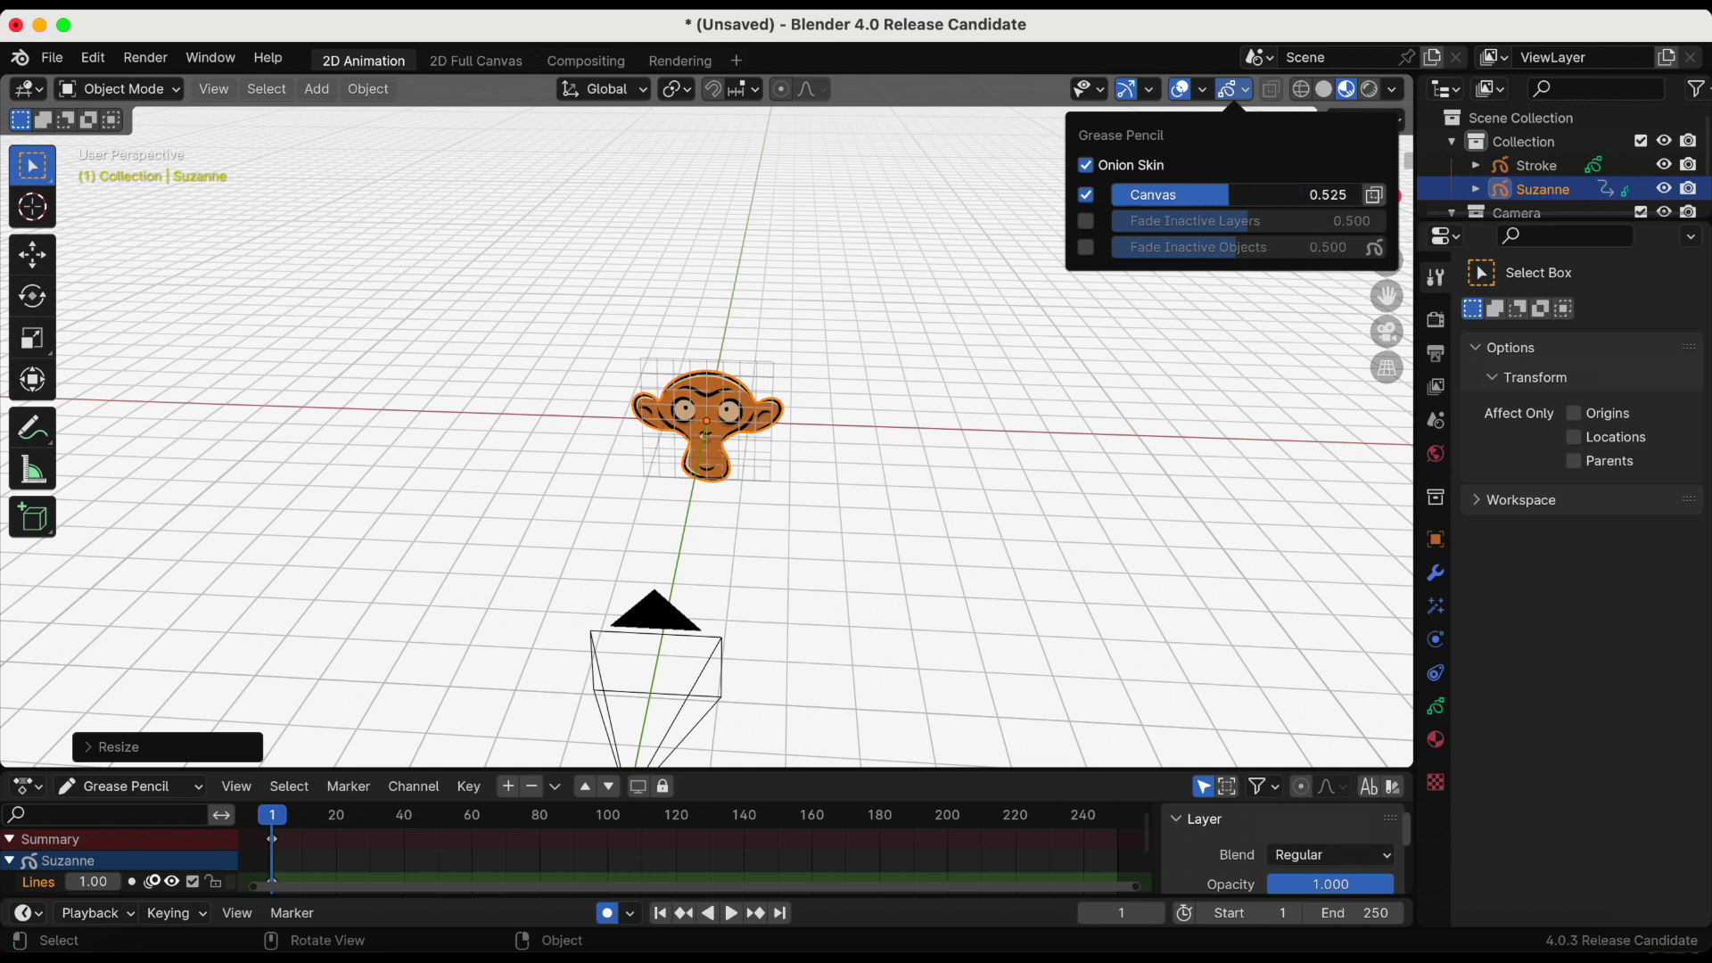
{"action": "left_click", "coordinate": [796, 568]}
{"action": "scroll", "coordinate": [896, 491], "scroll_direction": "up", "scroll_amount": 4}
{"action": "scroll", "coordinate": [946, 477], "scroll_direction": "up", "scroll_amount": 3}
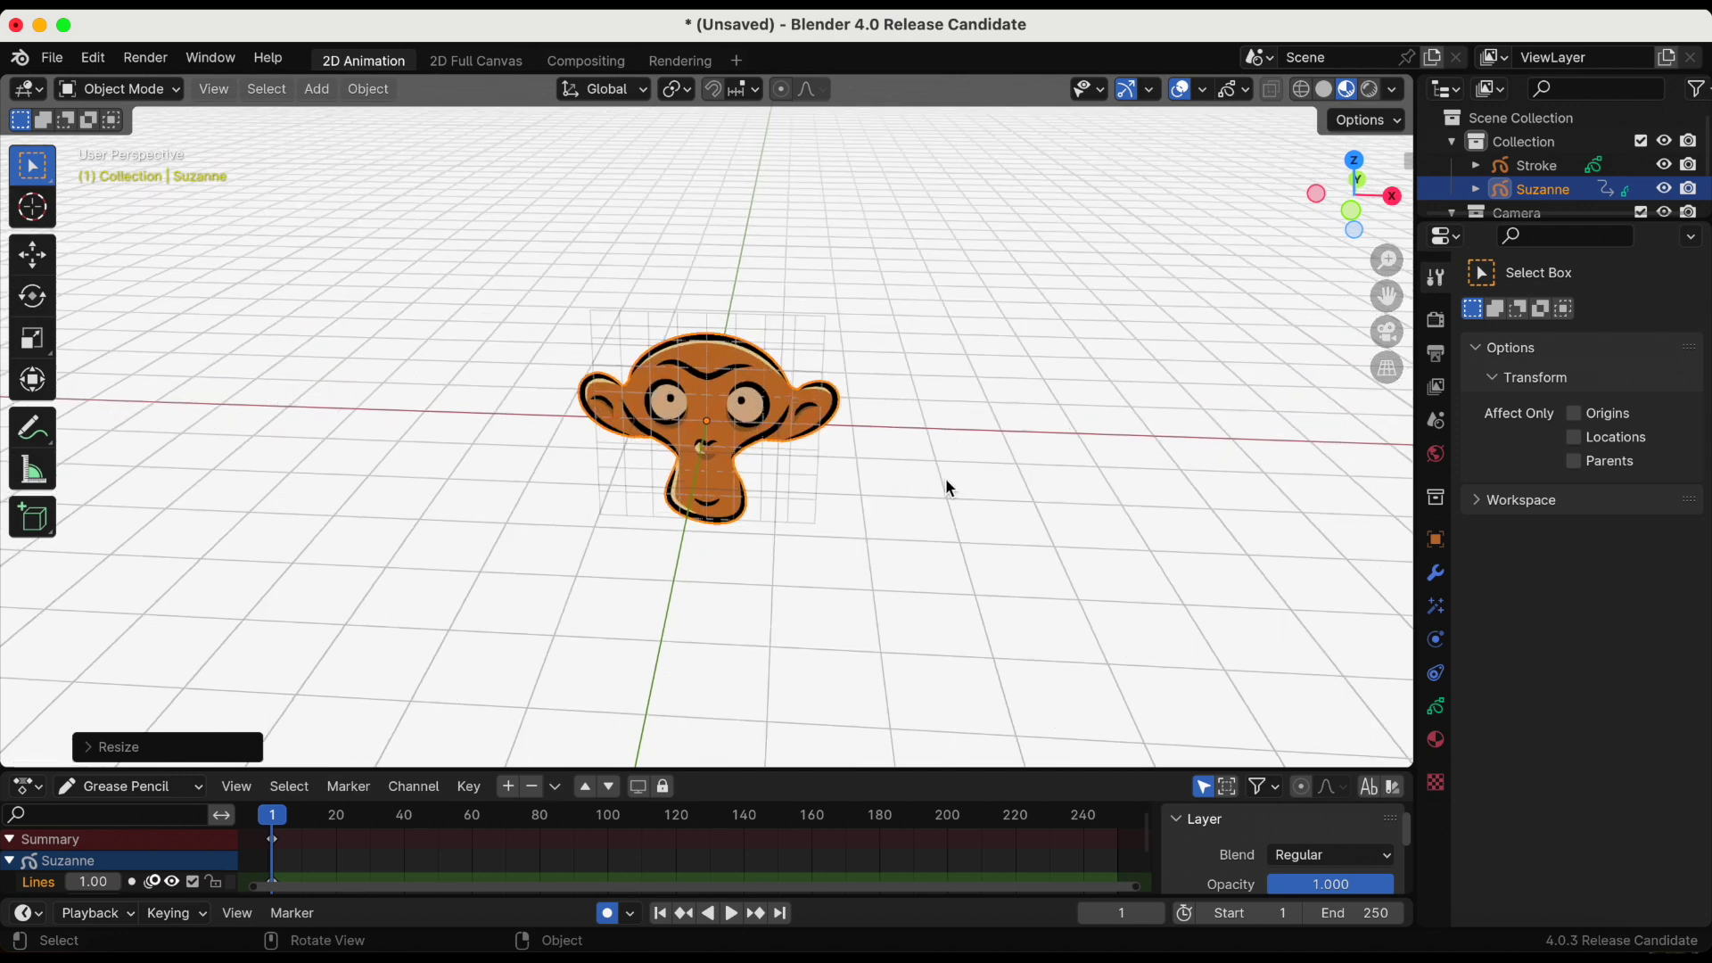
{"action": "mouse_move", "coordinate": [1069, 455]}
{"action": "middle_mouse_down"}
{"action": "mouse_move", "coordinate": [912, 456]}
{"action": "mouse_move", "coordinate": [1110, 430]}
{"action": "mouse_move", "coordinate": [1085, 435]}
{"action": "middle_mouse_up"}
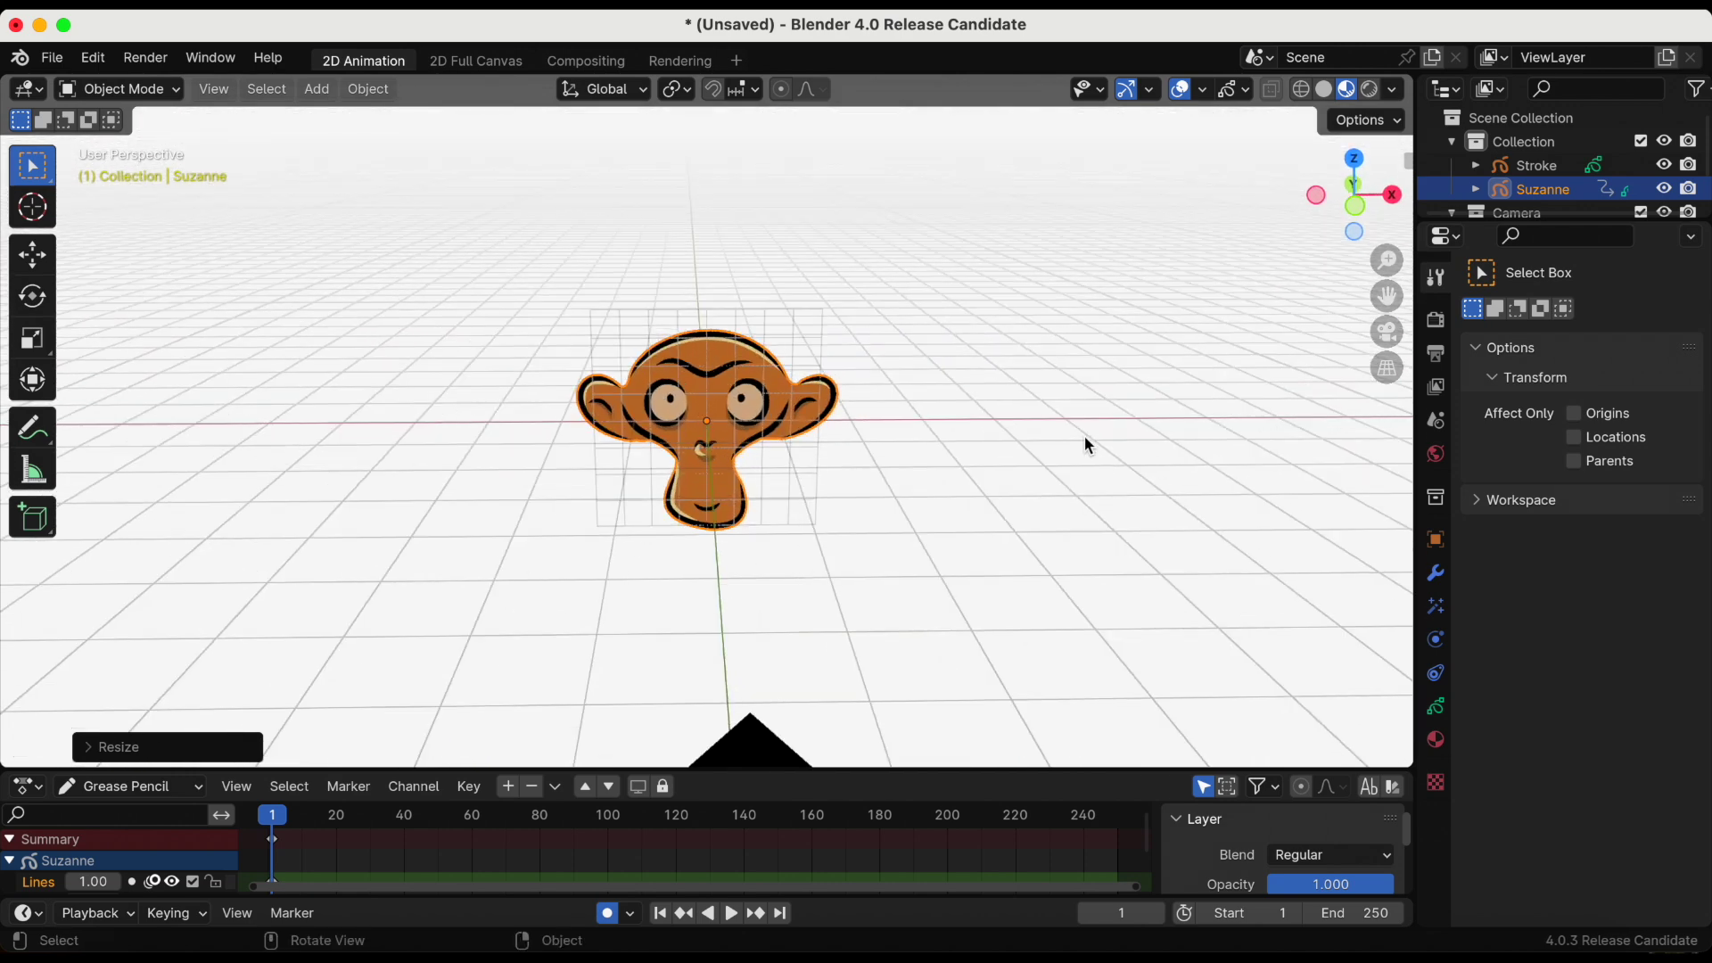
Enter Draw Mode, pick the Marker Chisel brush, and draw a squiggle left of Suzanne
{"action": "left_click", "coordinate": [109, 89]}
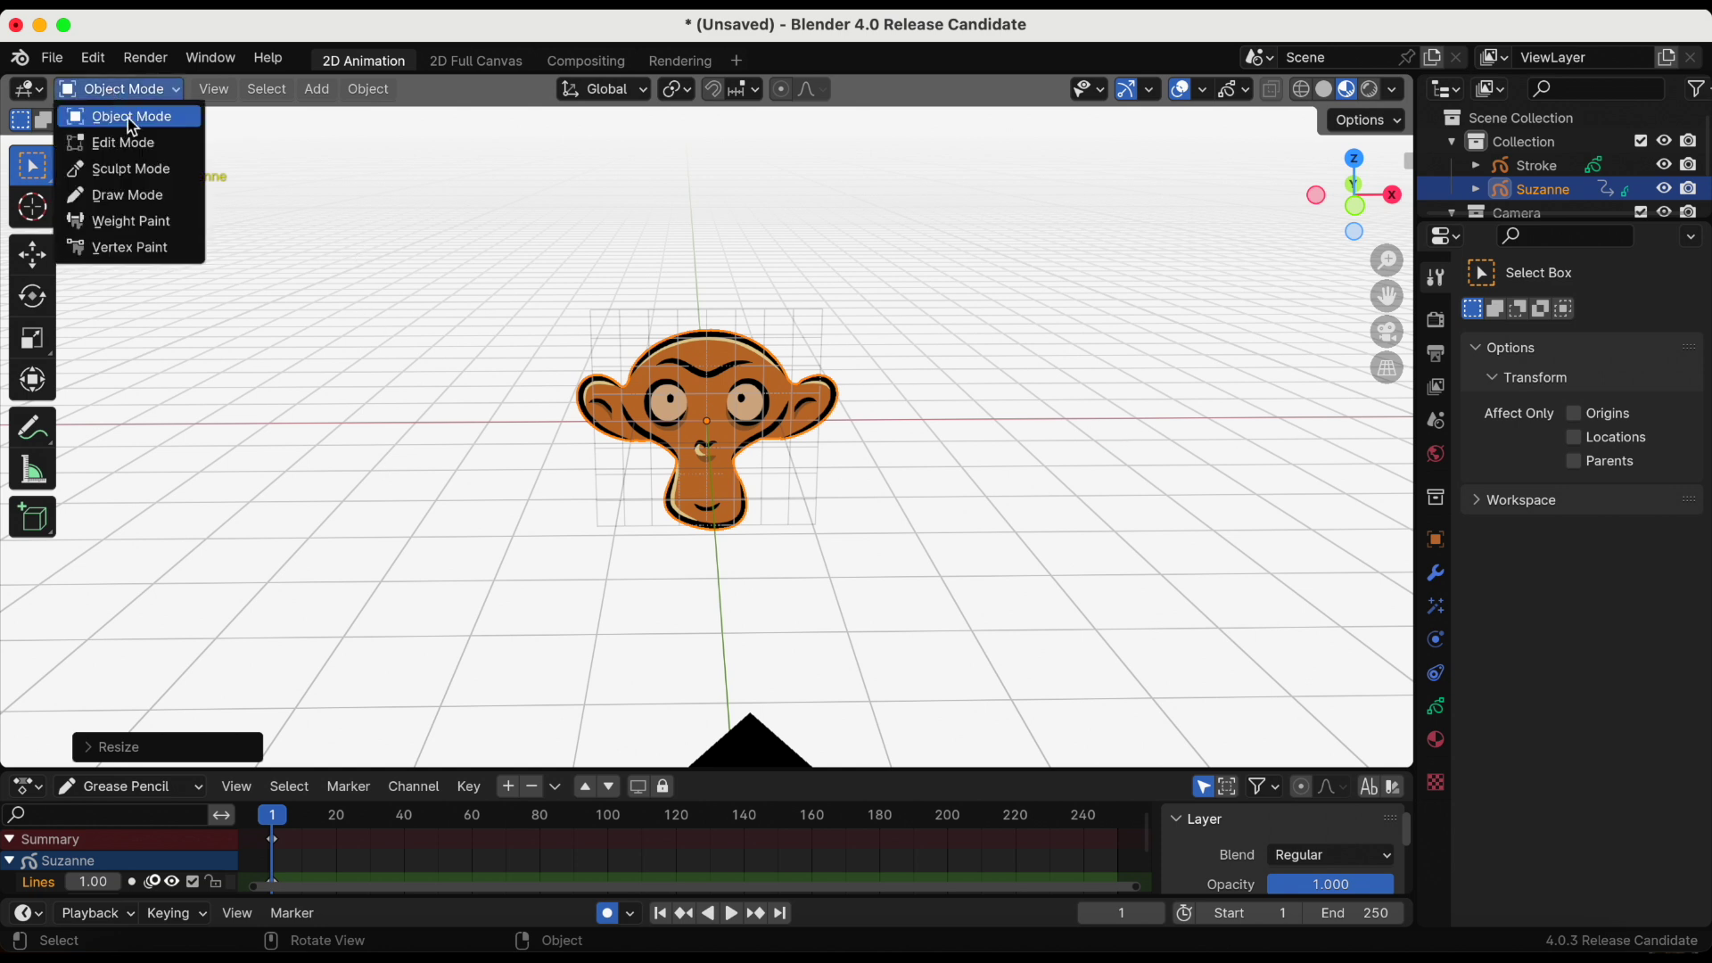
{"action": "left_click", "coordinate": [121, 196]}
{"action": "scroll", "coordinate": [967, 330], "scroll_direction": "down", "scroll_amount": 2}
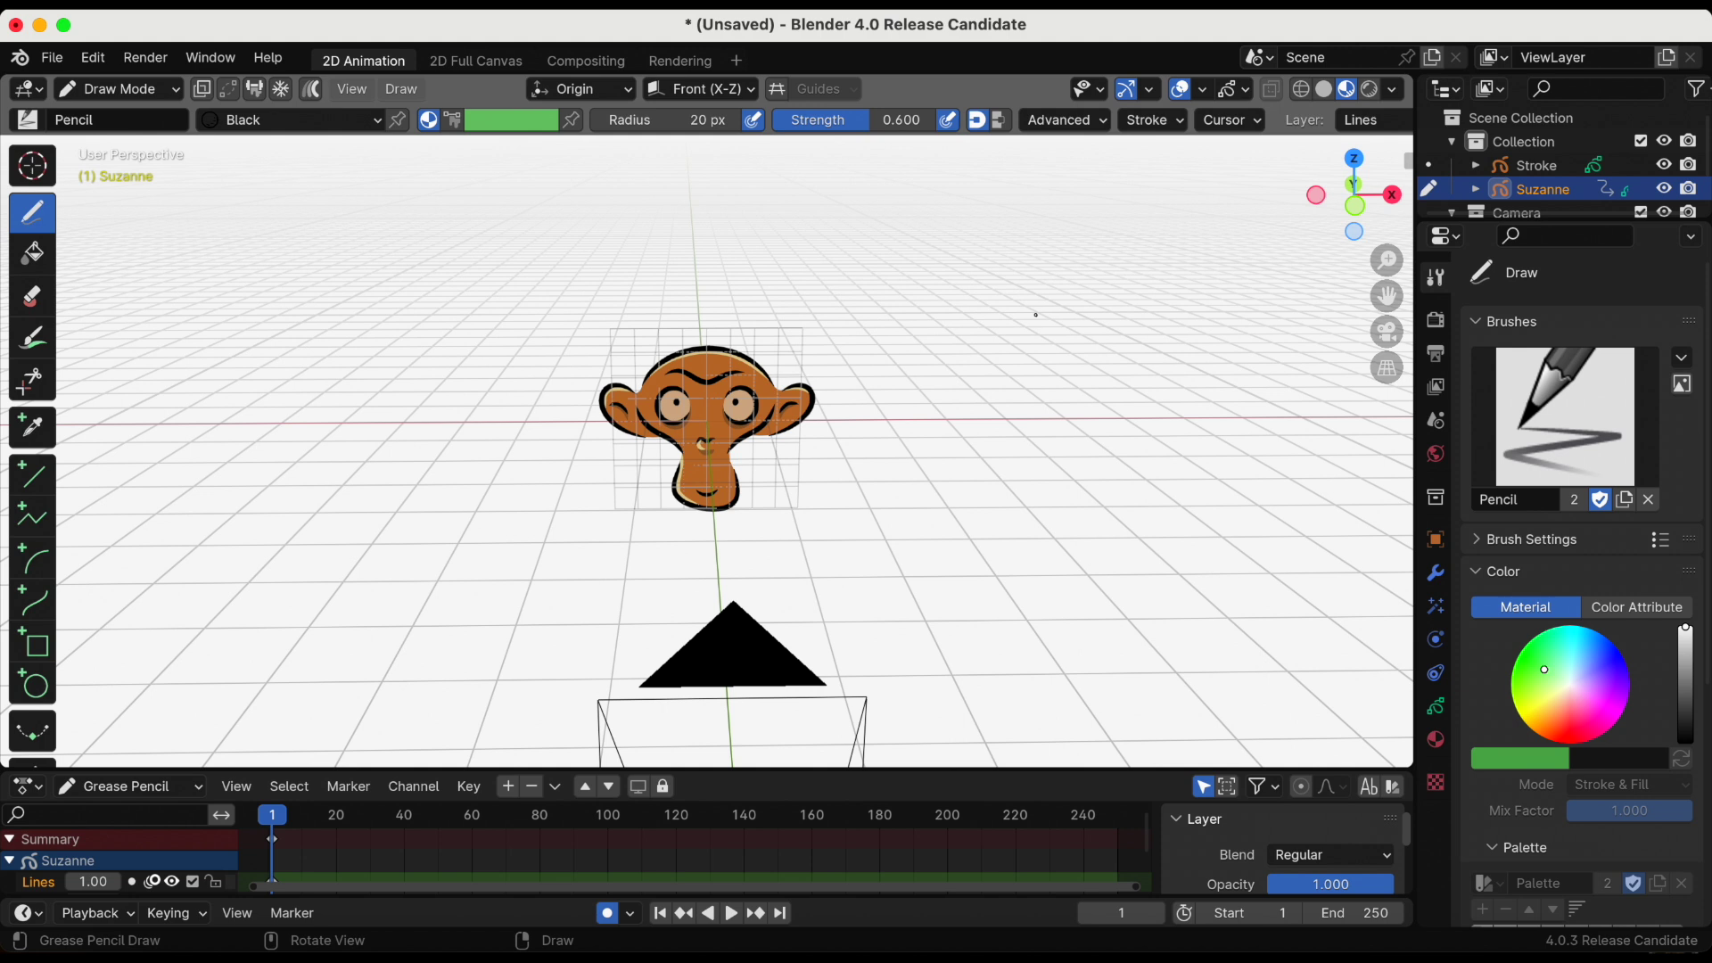
{"action": "left_click", "coordinate": [27, 119]}
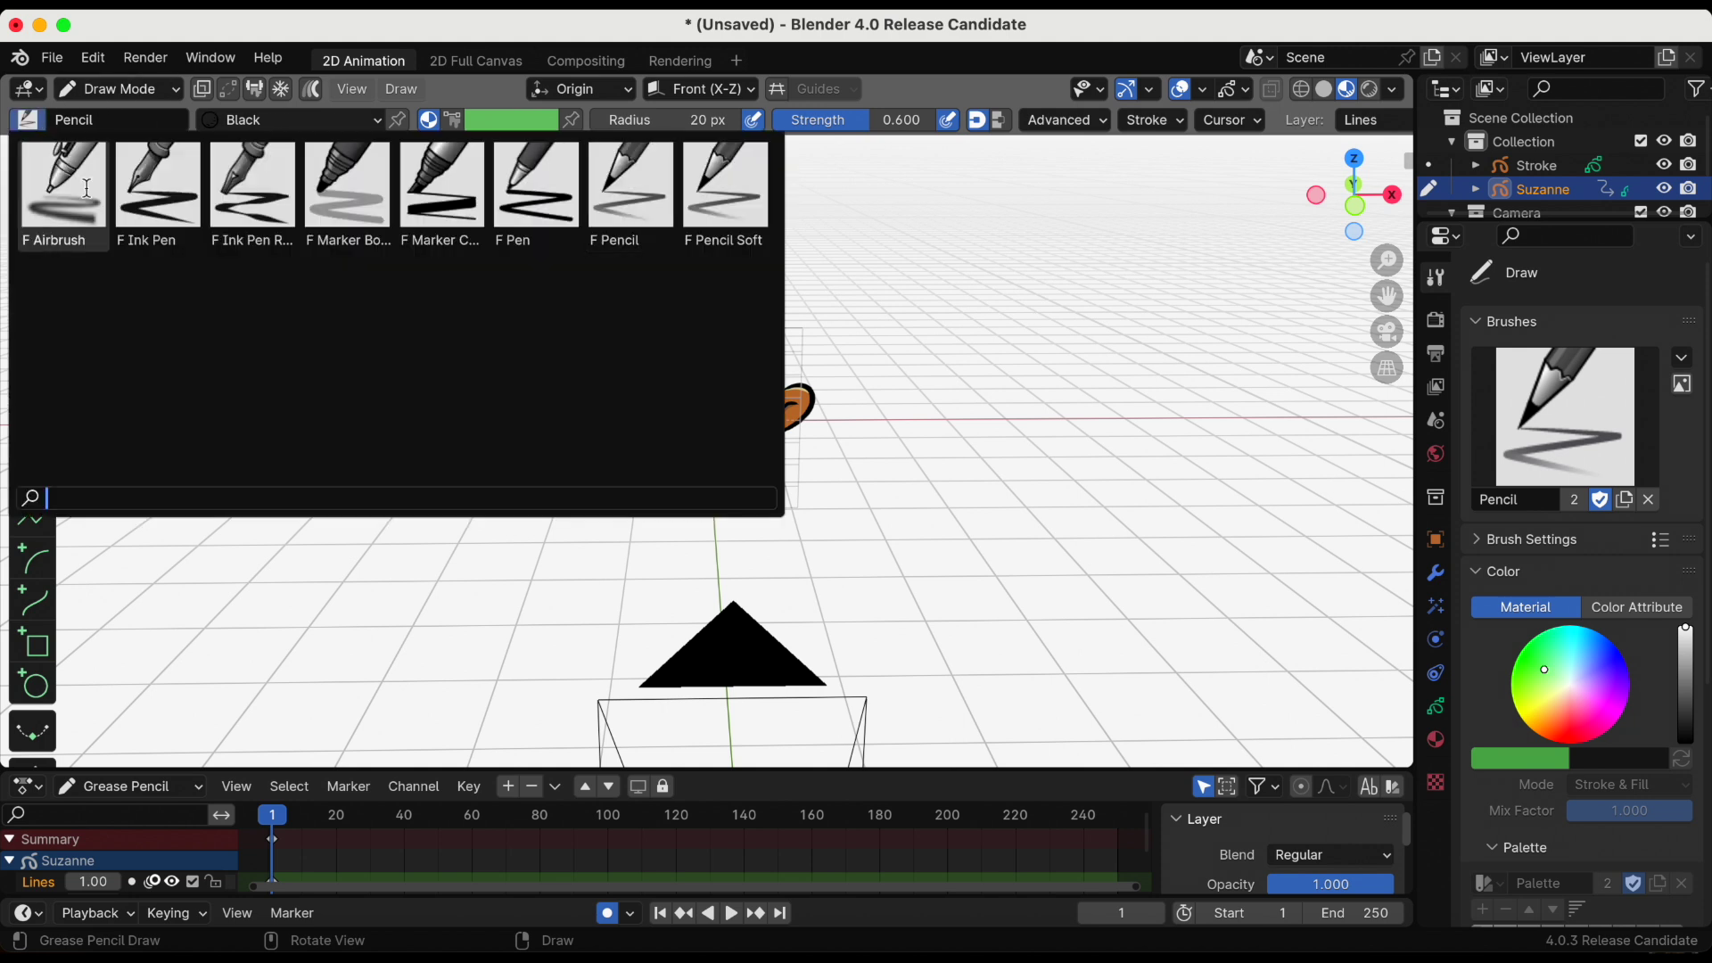
{"action": "left_click", "coordinate": [442, 174]}
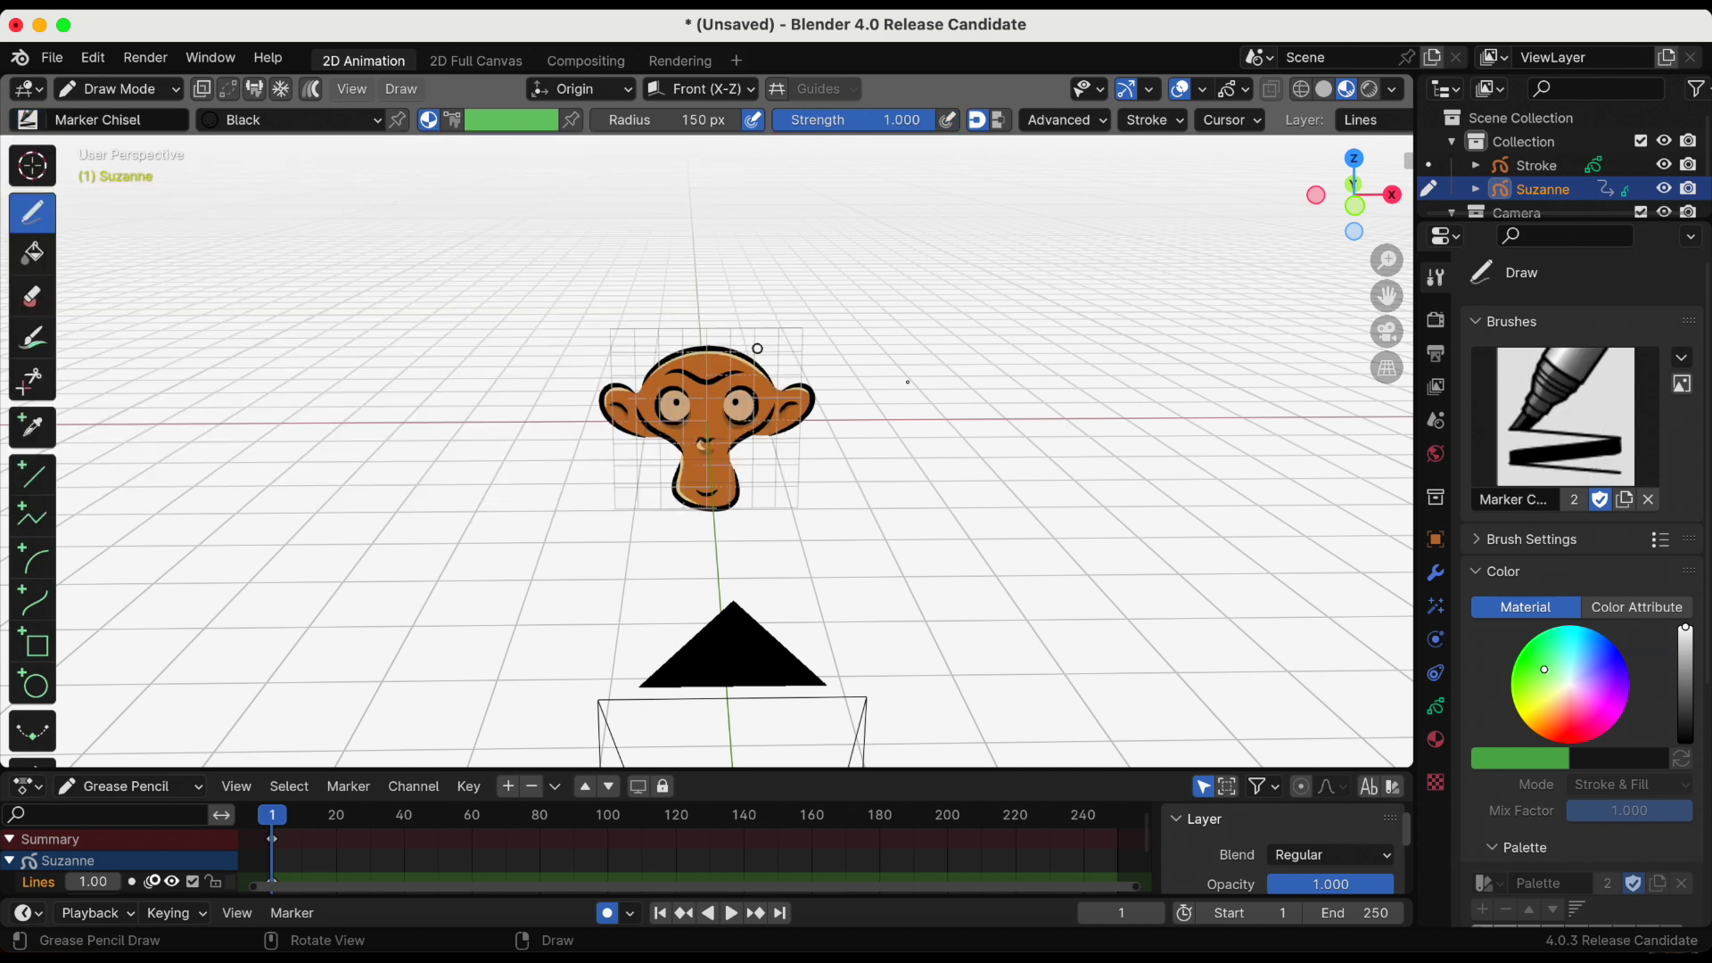
{"action": "left_click_drag", "start_coordinate": [559, 389], "coordinate": [602, 471]}
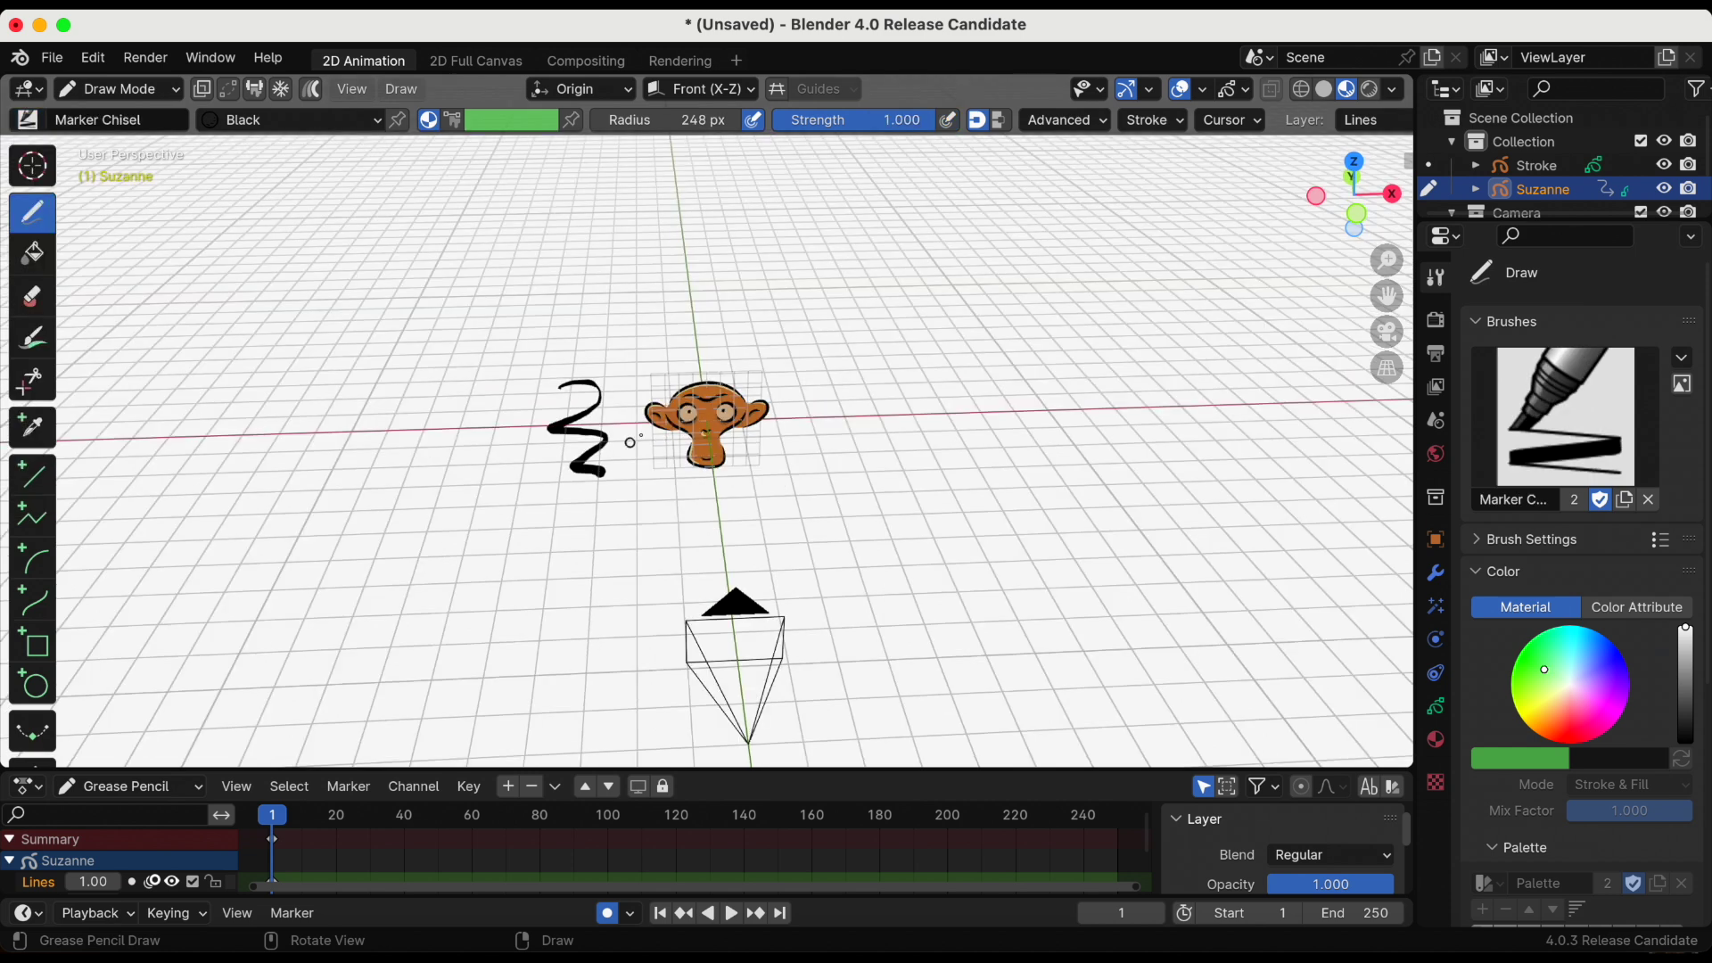
{"action": "mouse_move", "coordinate": [629, 441]}
{"action": "middle_mouse_down"}
{"action": "mouse_move", "coordinate": [530, 431]}
{"action": "mouse_move", "coordinate": [796, 493]}
{"action": "mouse_move", "coordinate": [684, 506]}
{"action": "middle_mouse_up"}
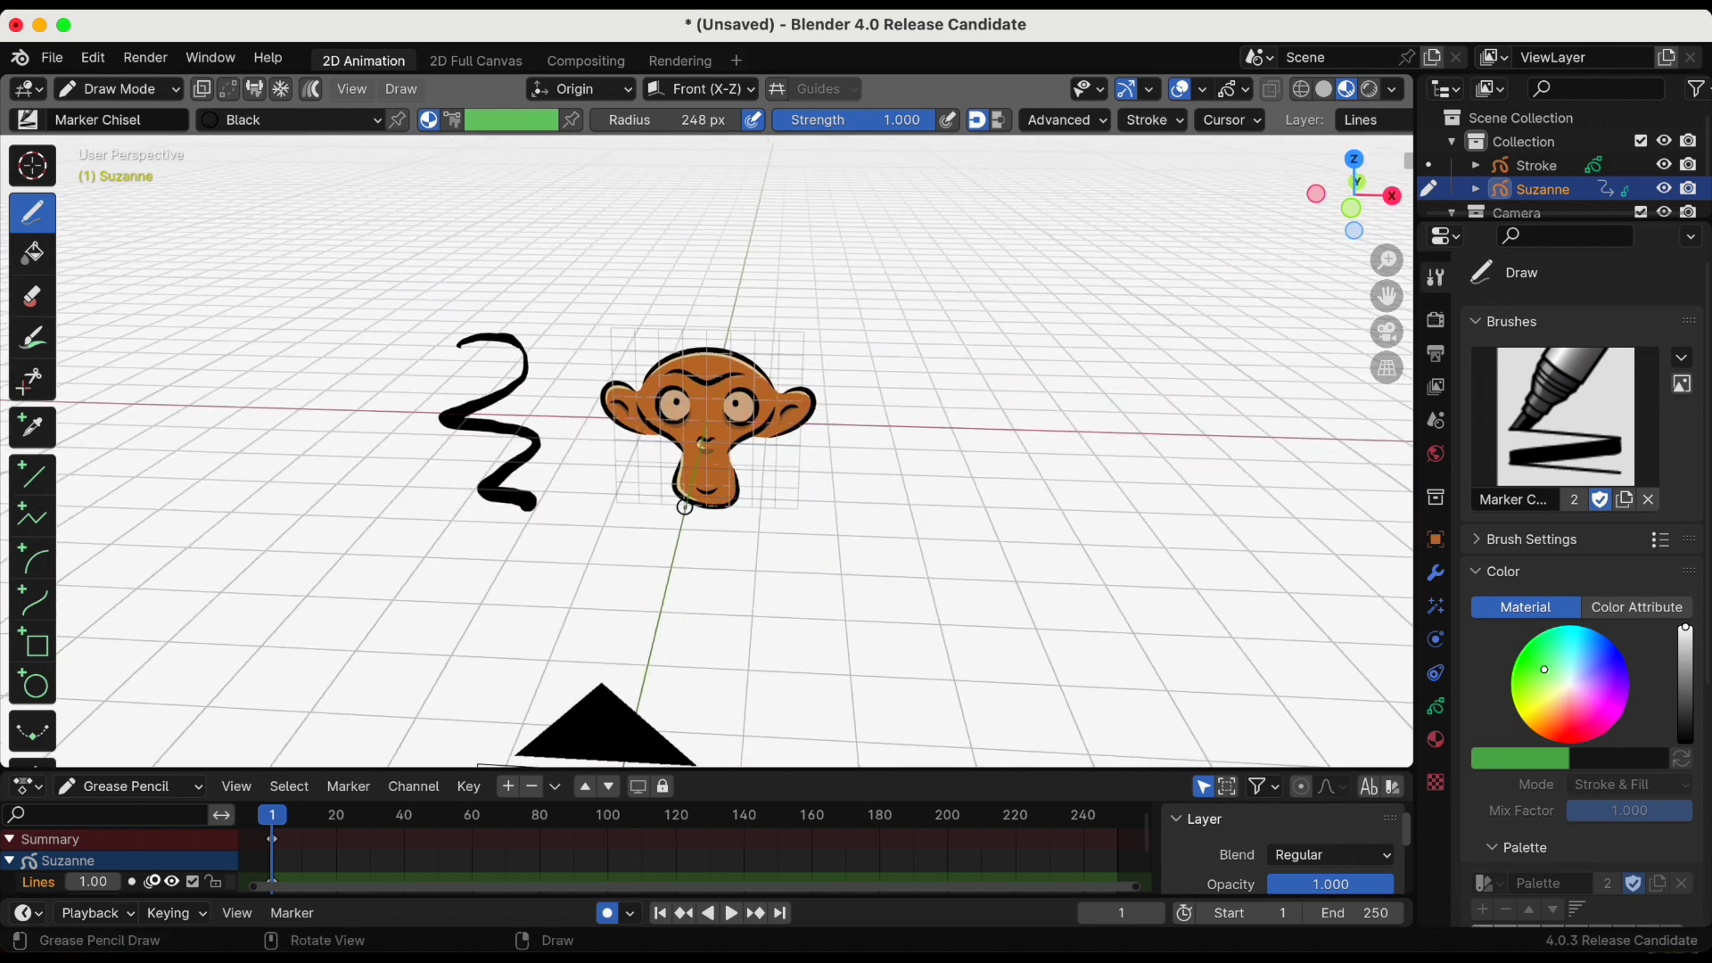
{"action": "scroll", "coordinate": [684, 506], "scroll_direction": "down", "scroll_amount": 2}
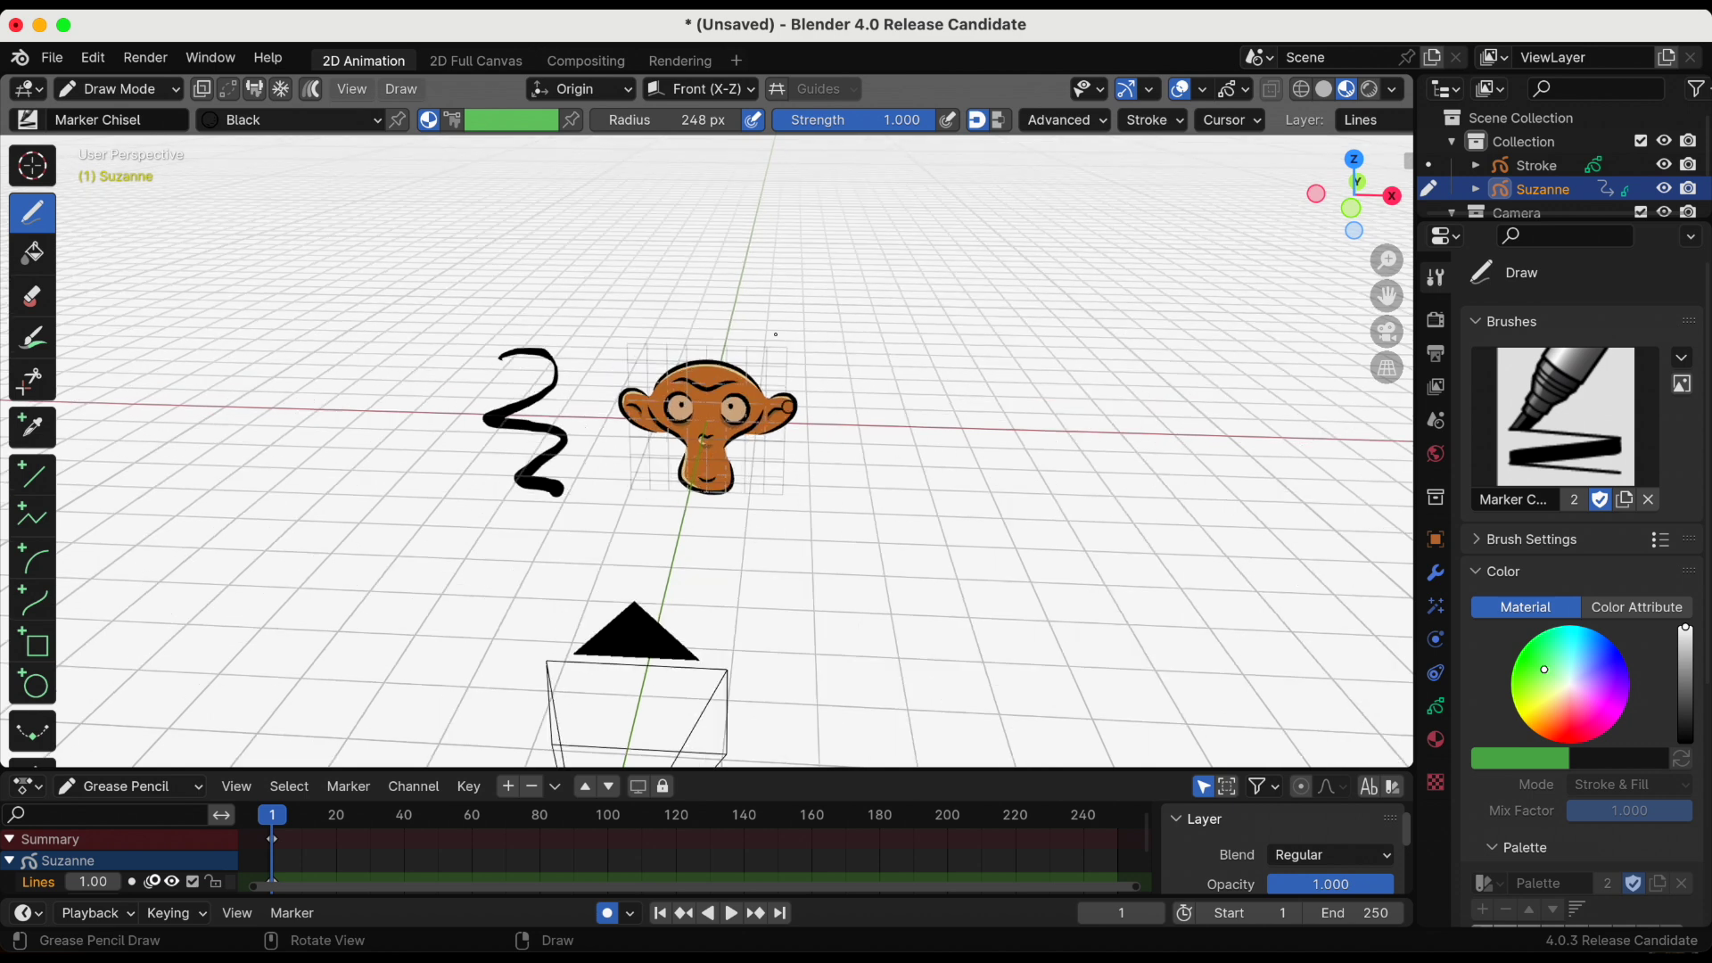
Set the Drawing Plane to View and draw an edge-on zigzag across Suzanne
{"action": "left_click", "coordinate": [698, 89]}
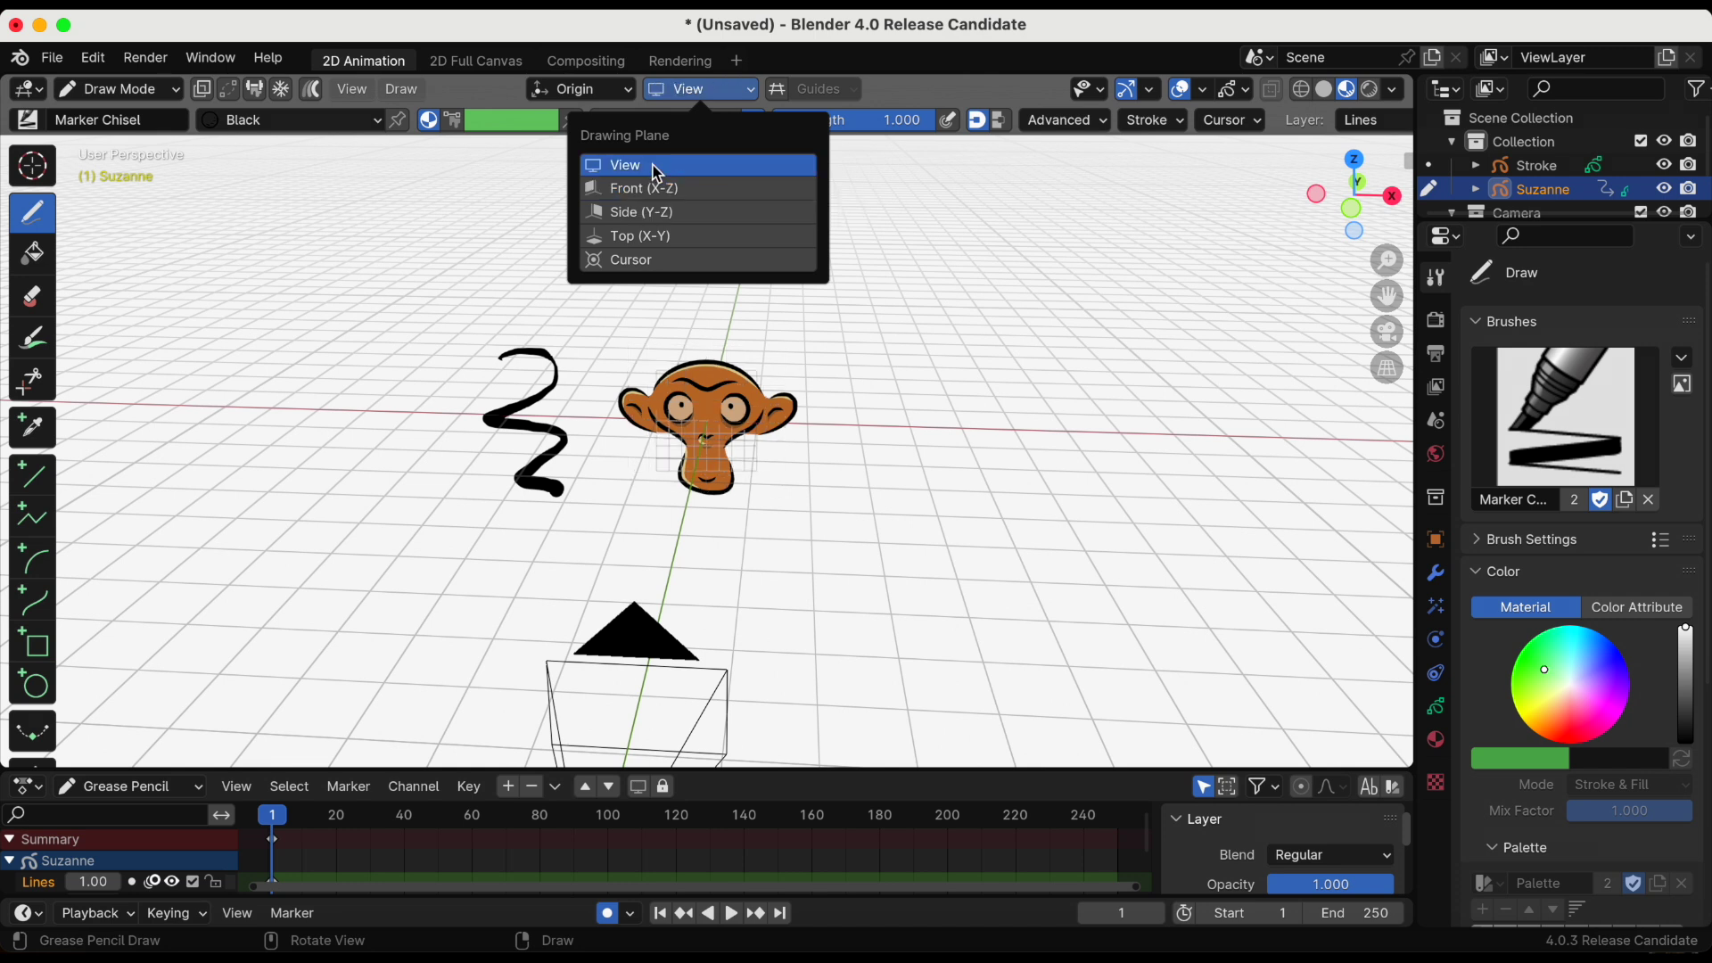
{"action": "left_click", "coordinate": [624, 165]}
{"action": "scroll", "coordinate": [983, 428], "scroll_direction": "up", "scroll_amount": 3}
{"action": "middle_click_drag", "start_coordinate": [984, 428], "coordinate": [783, 589]}
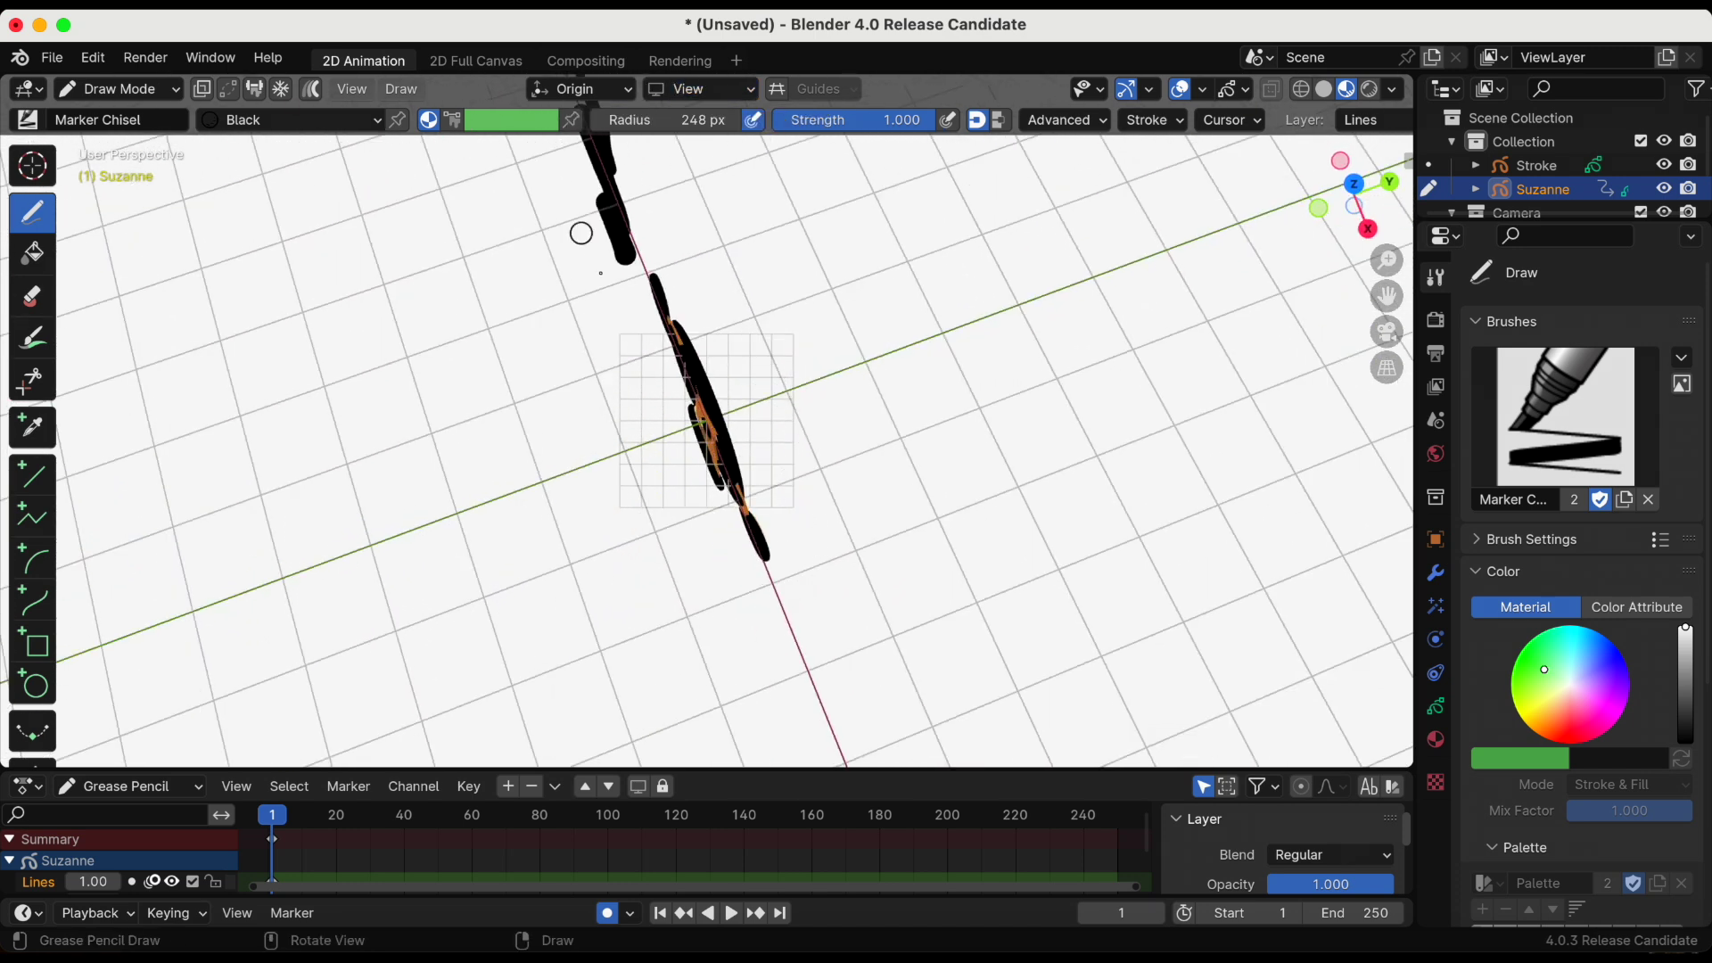
{"action": "left_click_drag", "start_coordinate": [730, 348], "coordinate": [756, 514]}
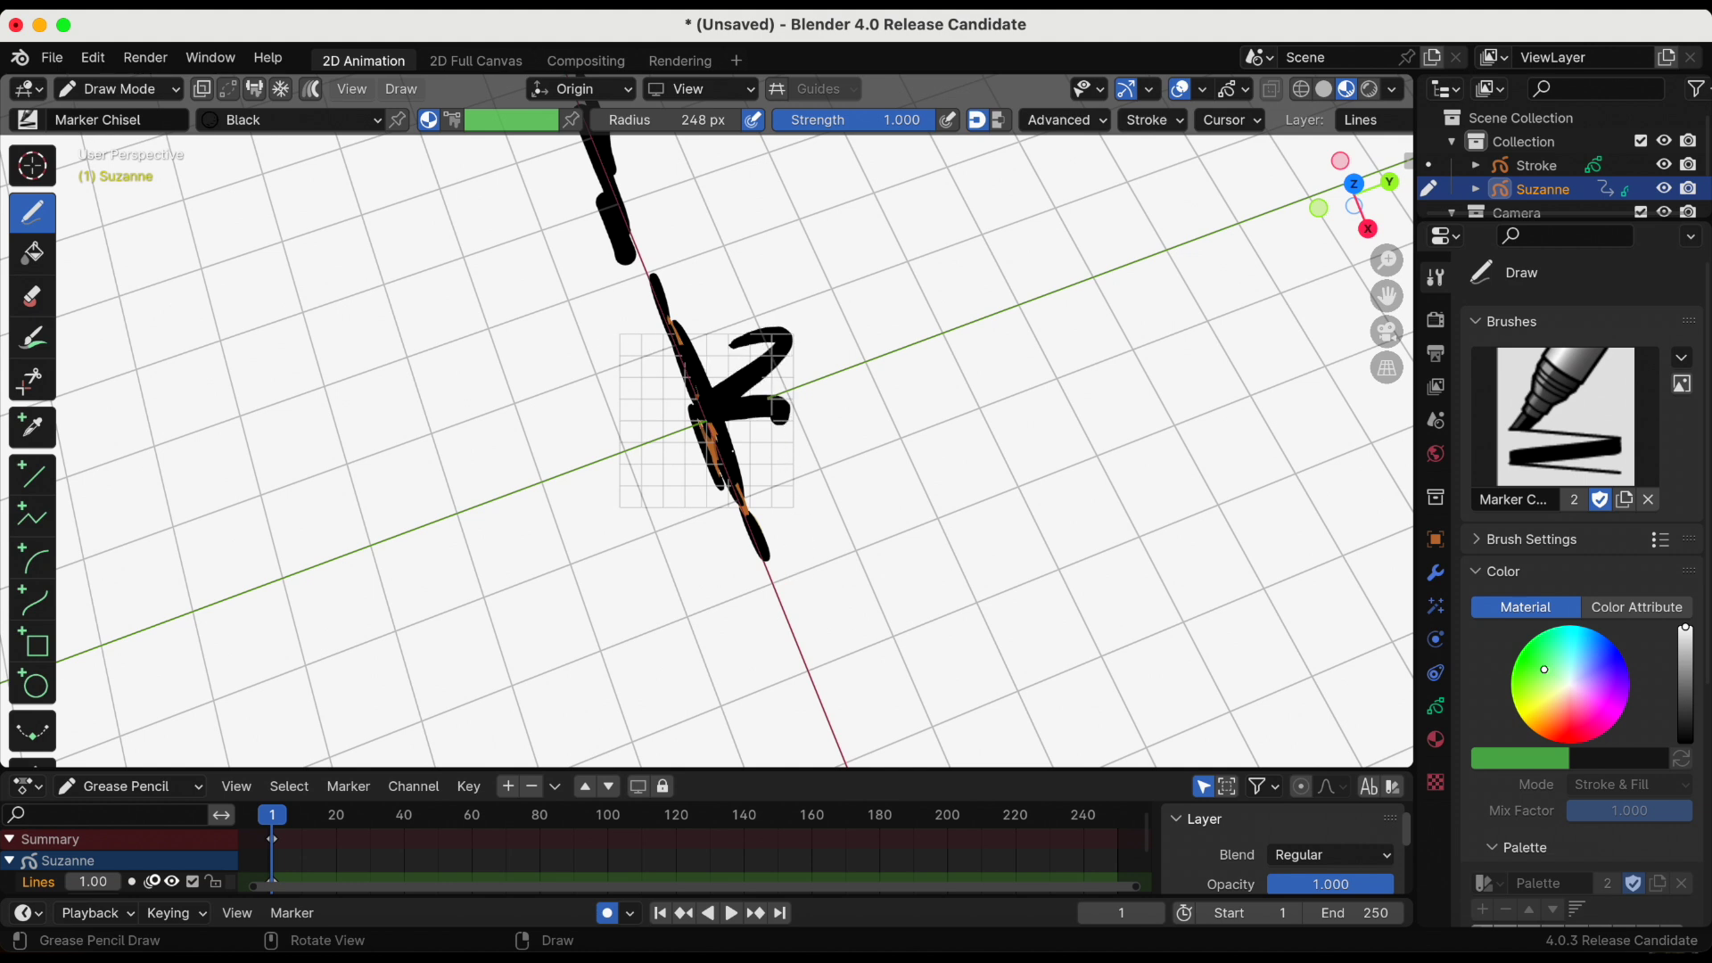
{"action": "mouse_move", "coordinate": [807, 519]}
{"action": "middle_mouse_down"}
{"action": "mouse_move", "coordinate": [995, 389]}
{"action": "mouse_move", "coordinate": [446, 398]}
{"action": "mouse_move", "coordinate": [878, 452]}
{"action": "middle_mouse_up"}
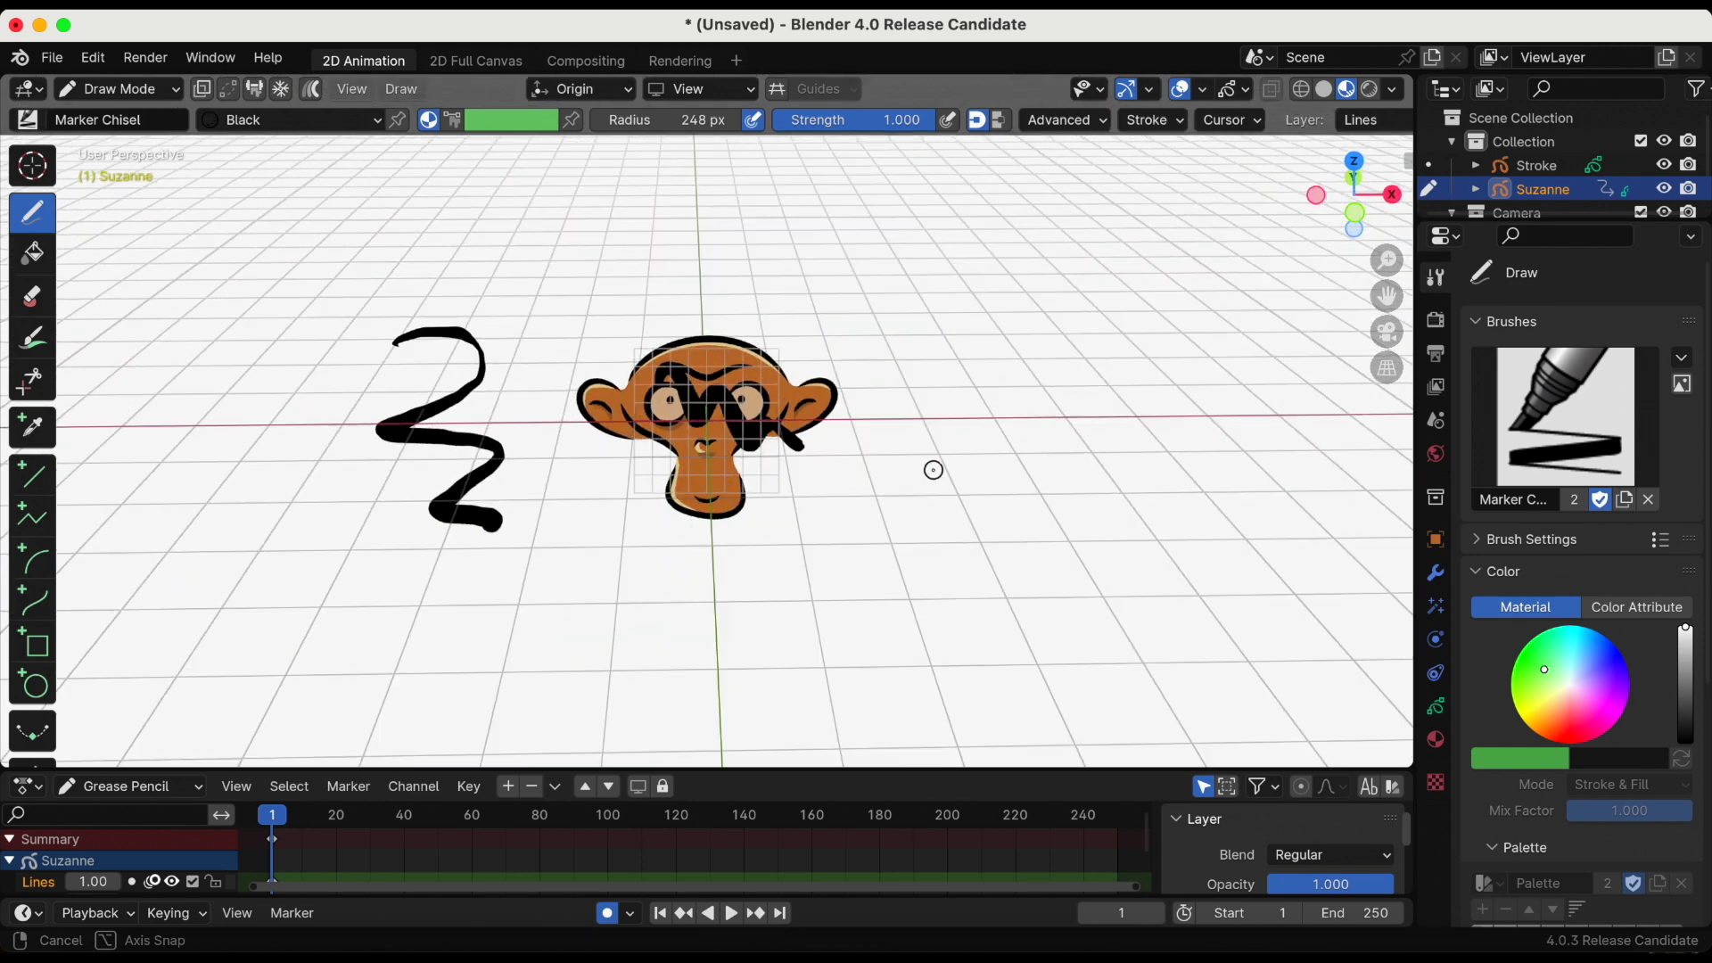
{"action": "mouse_move", "coordinate": [878, 452]}
{"action": "middle_mouse_down"}
{"action": "mouse_move", "coordinate": [1028, 415]}
{"action": "mouse_move", "coordinate": [829, 441]}
{"action": "middle_mouse_up"}
{"action": "scroll", "coordinate": [803, 428], "scroll_direction": "down", "scroll_amount": 4}
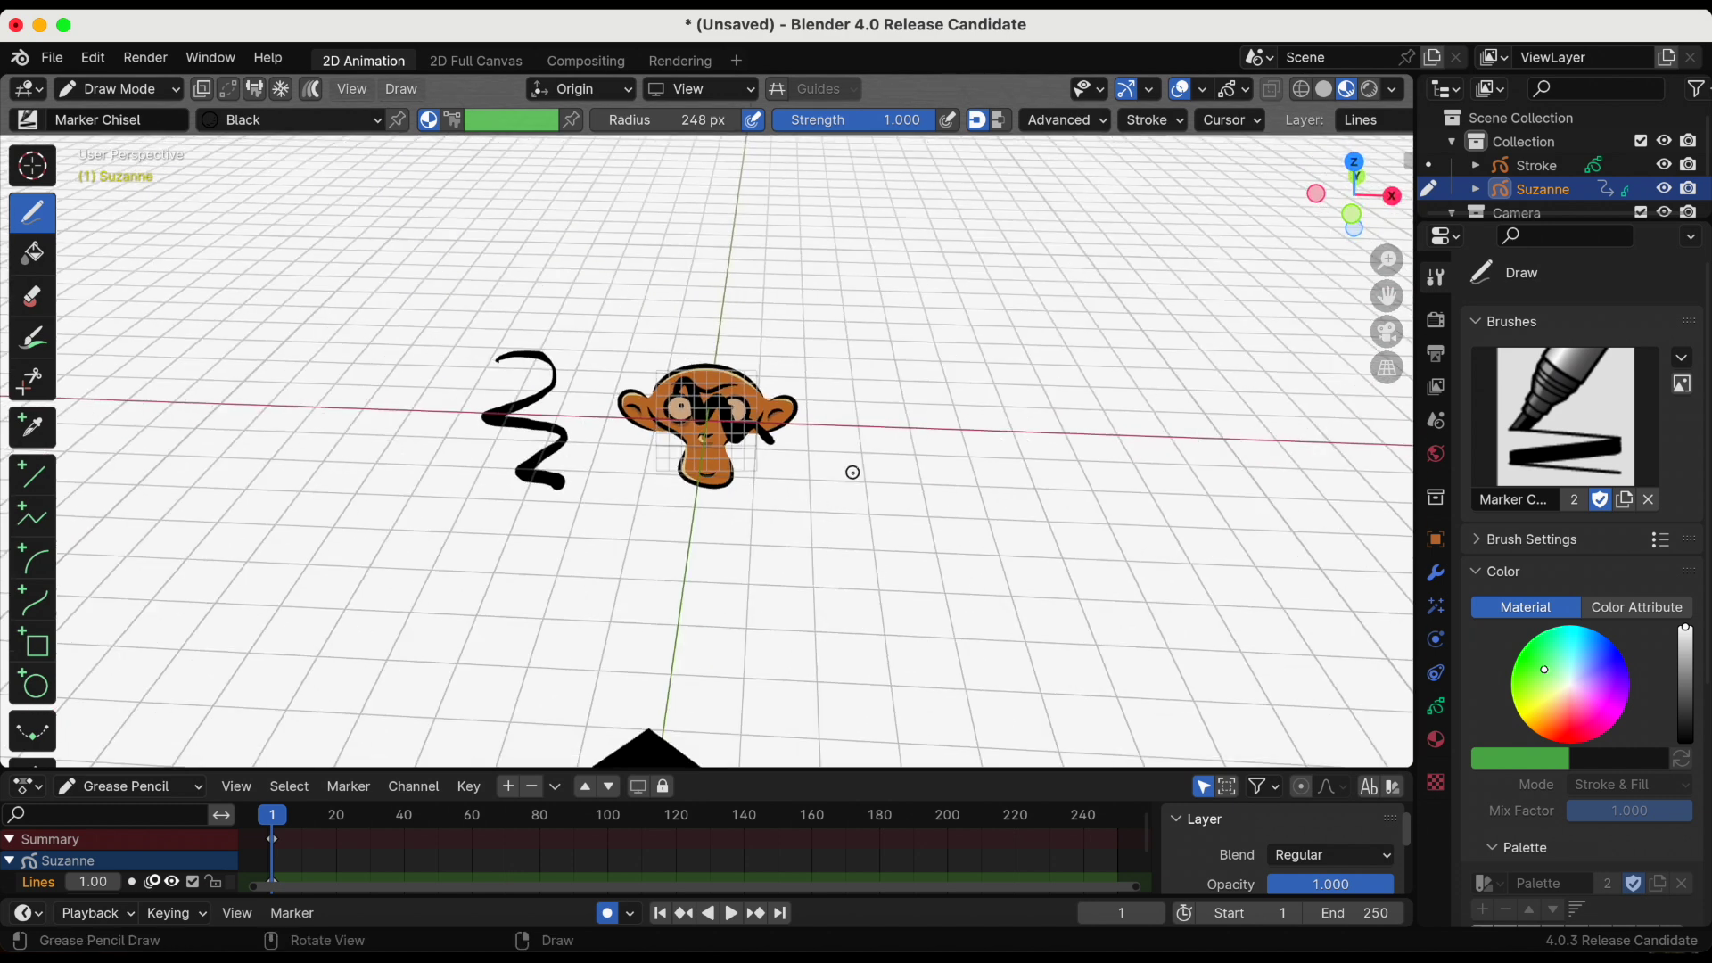
Set the Drawing Plane to Side (Y-Z) and draw a zigzag left of Suzanne
{"action": "left_click", "coordinate": [696, 88]}
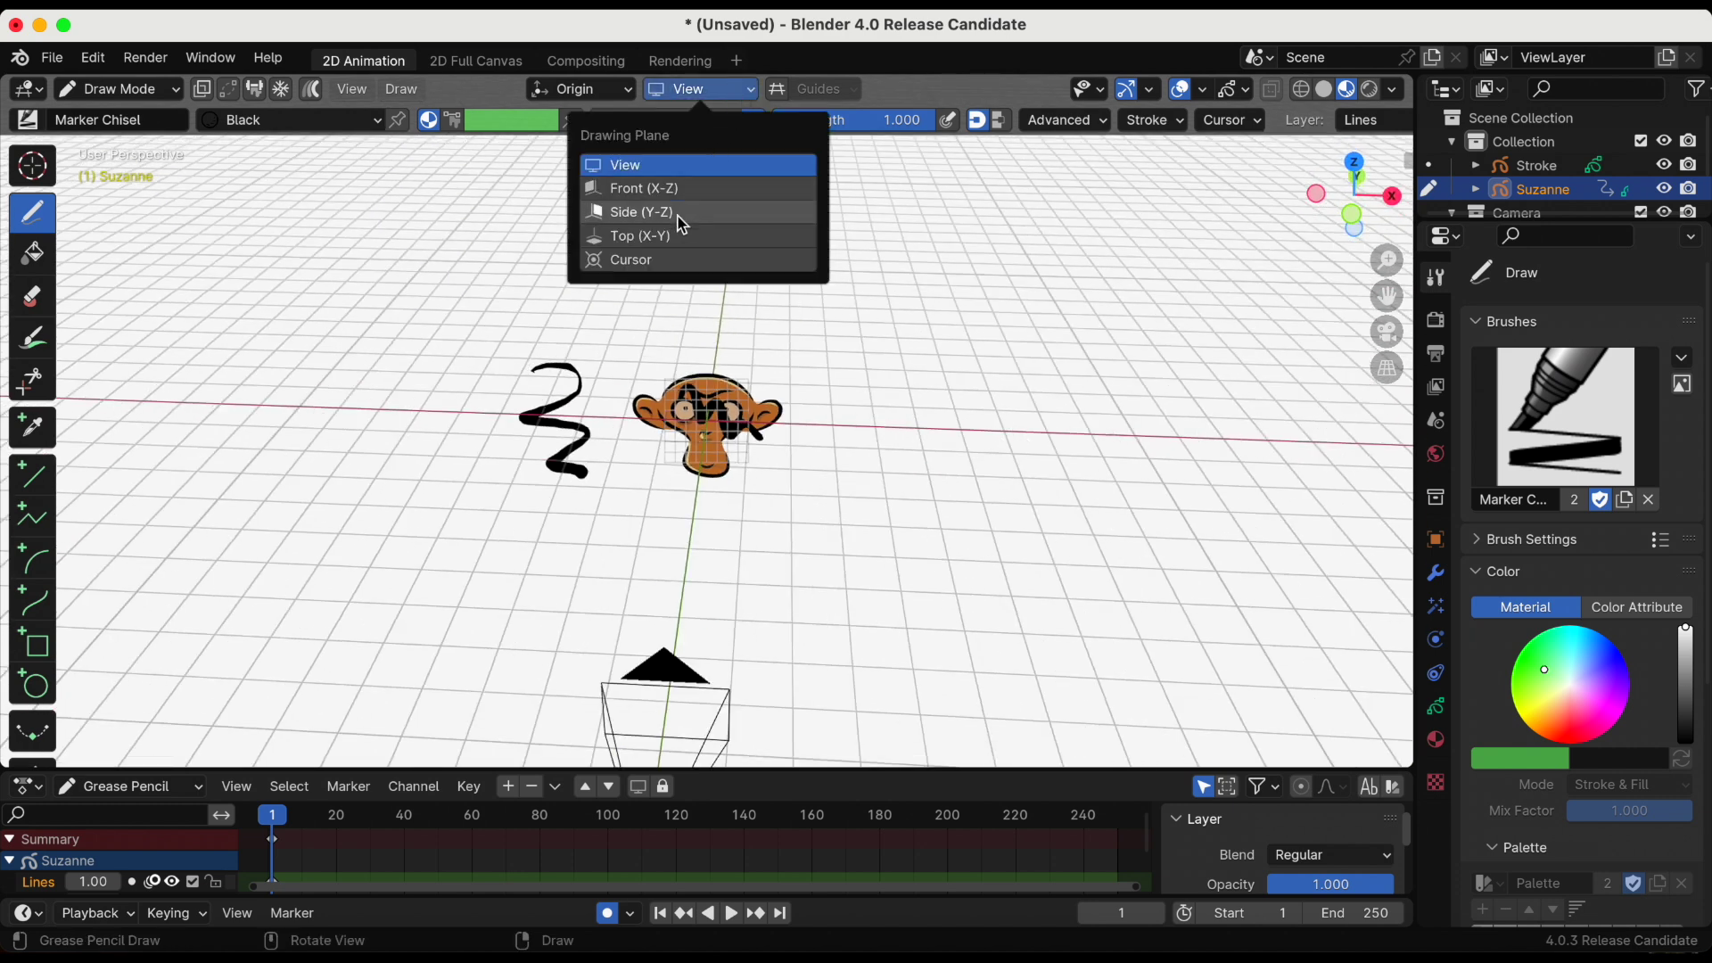
{"action": "left_click", "coordinate": [640, 212]}
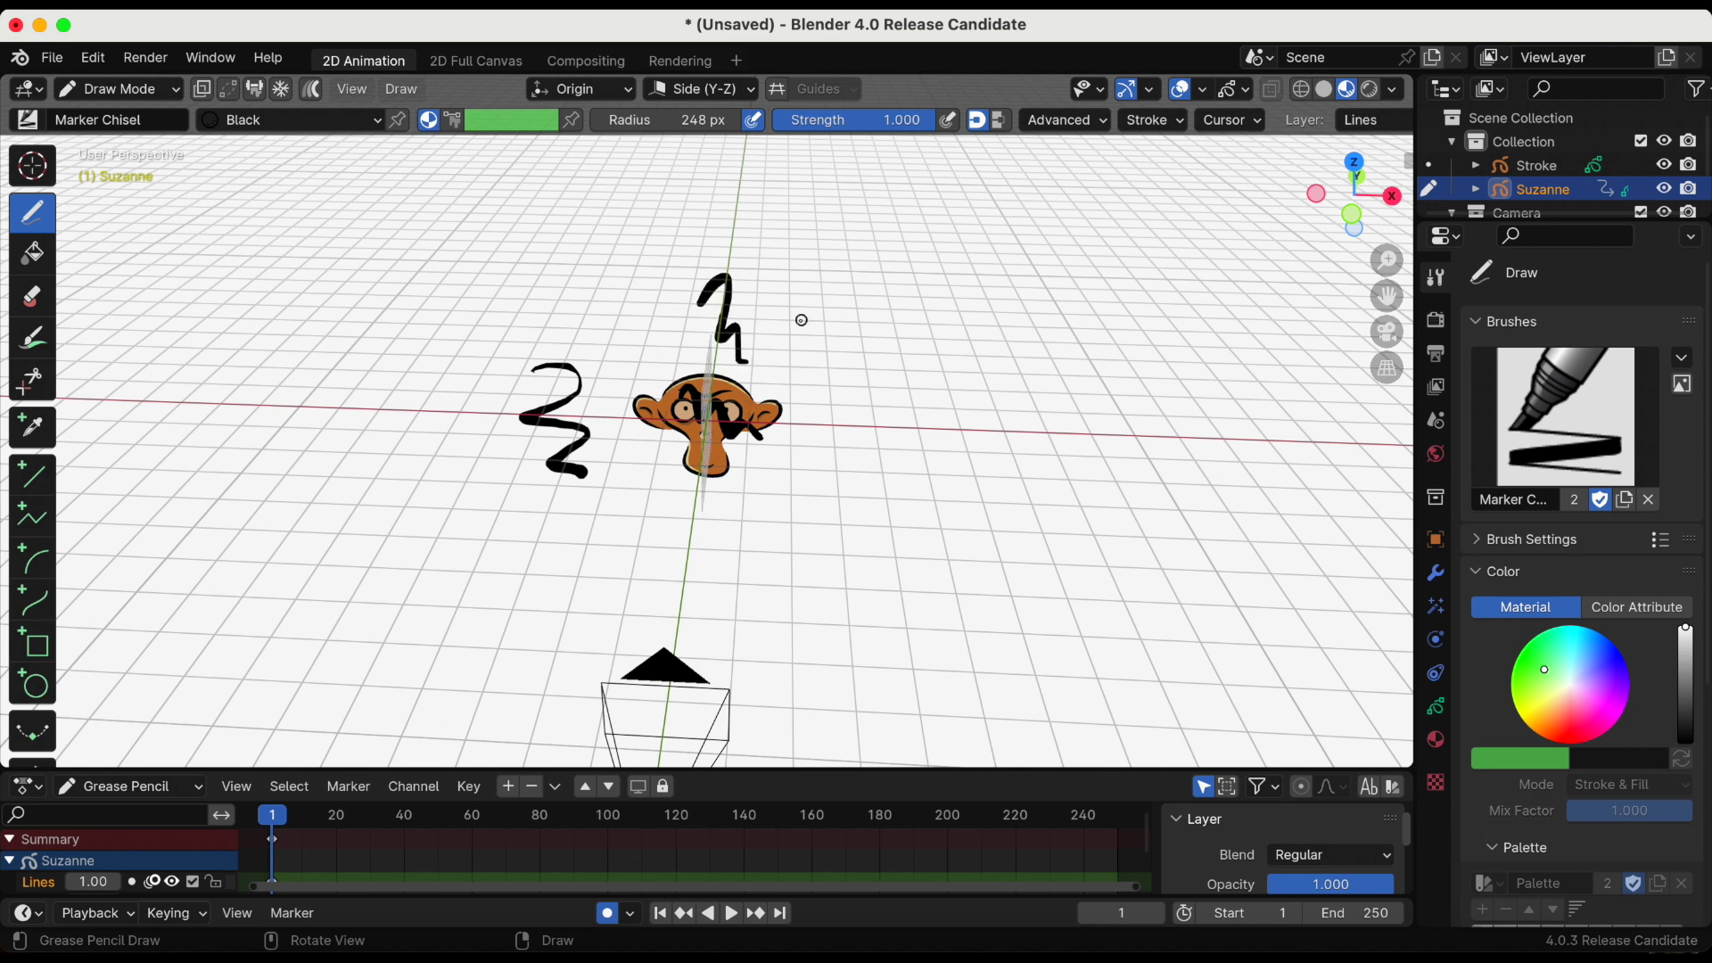
{"action": "middle_click_drag", "start_coordinate": [901, 338], "coordinate": [701, 308]}
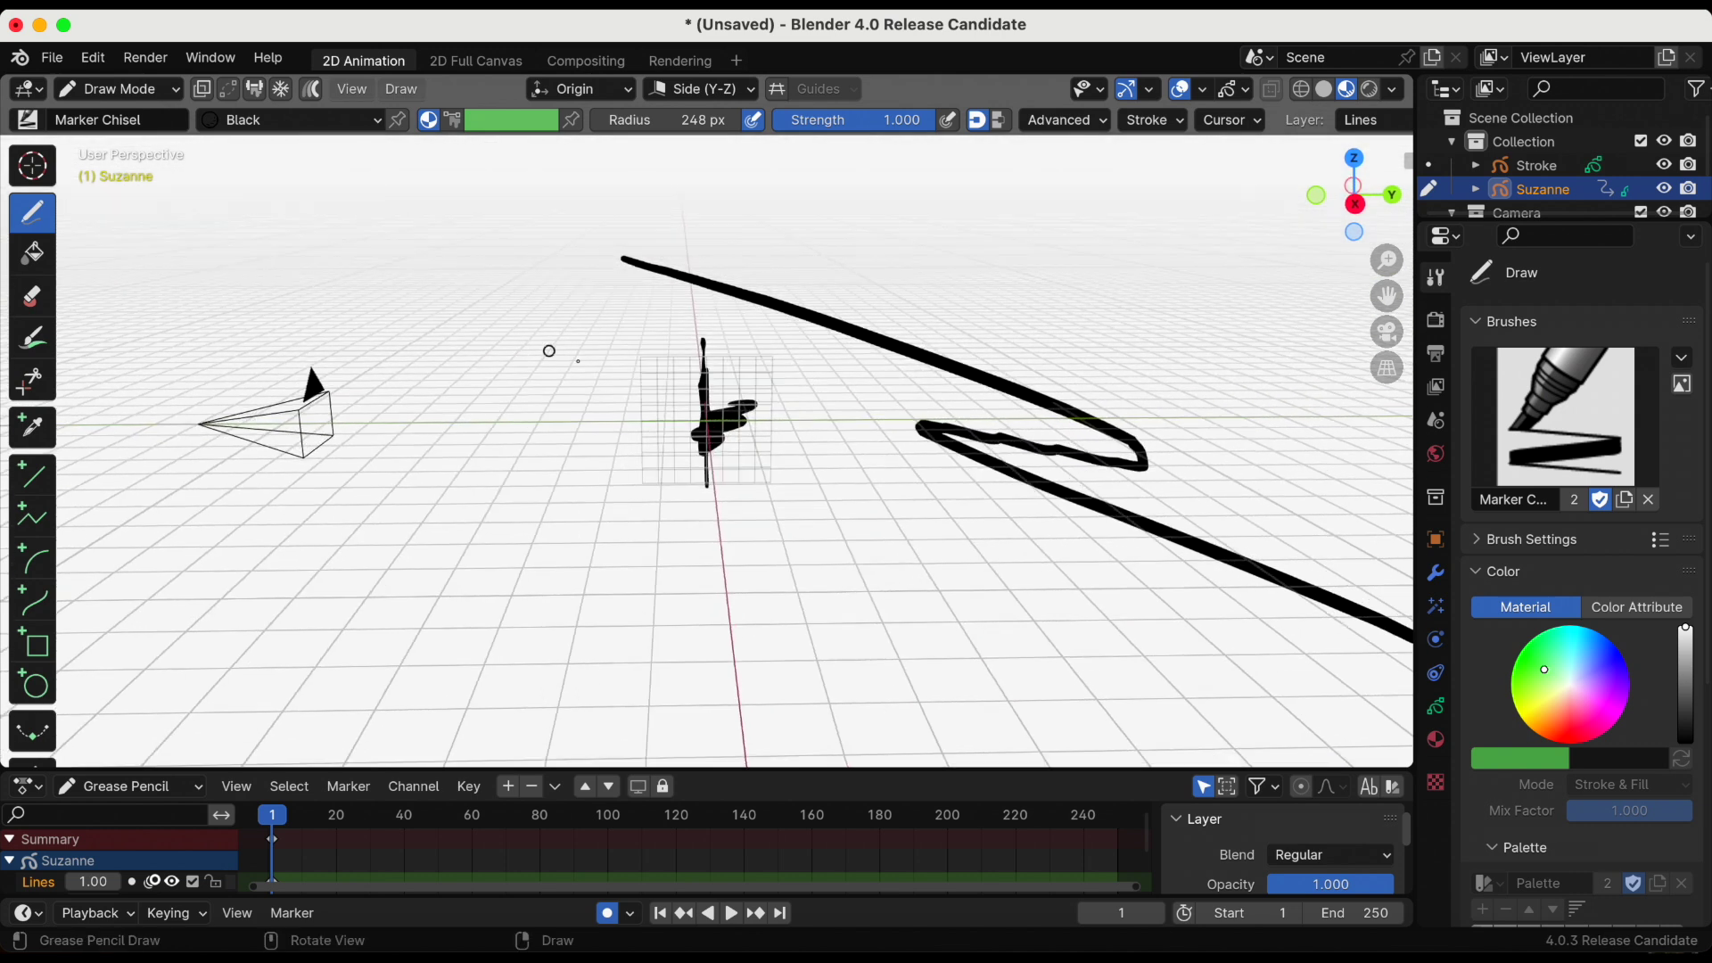
{"action": "mouse_move", "coordinate": [578, 365]}
{"action": "left_mouse_down"}
{"action": "mouse_move", "coordinate": [575, 431]}
{"action": "mouse_move", "coordinate": [626, 486]}
{"action": "left_mouse_up"}
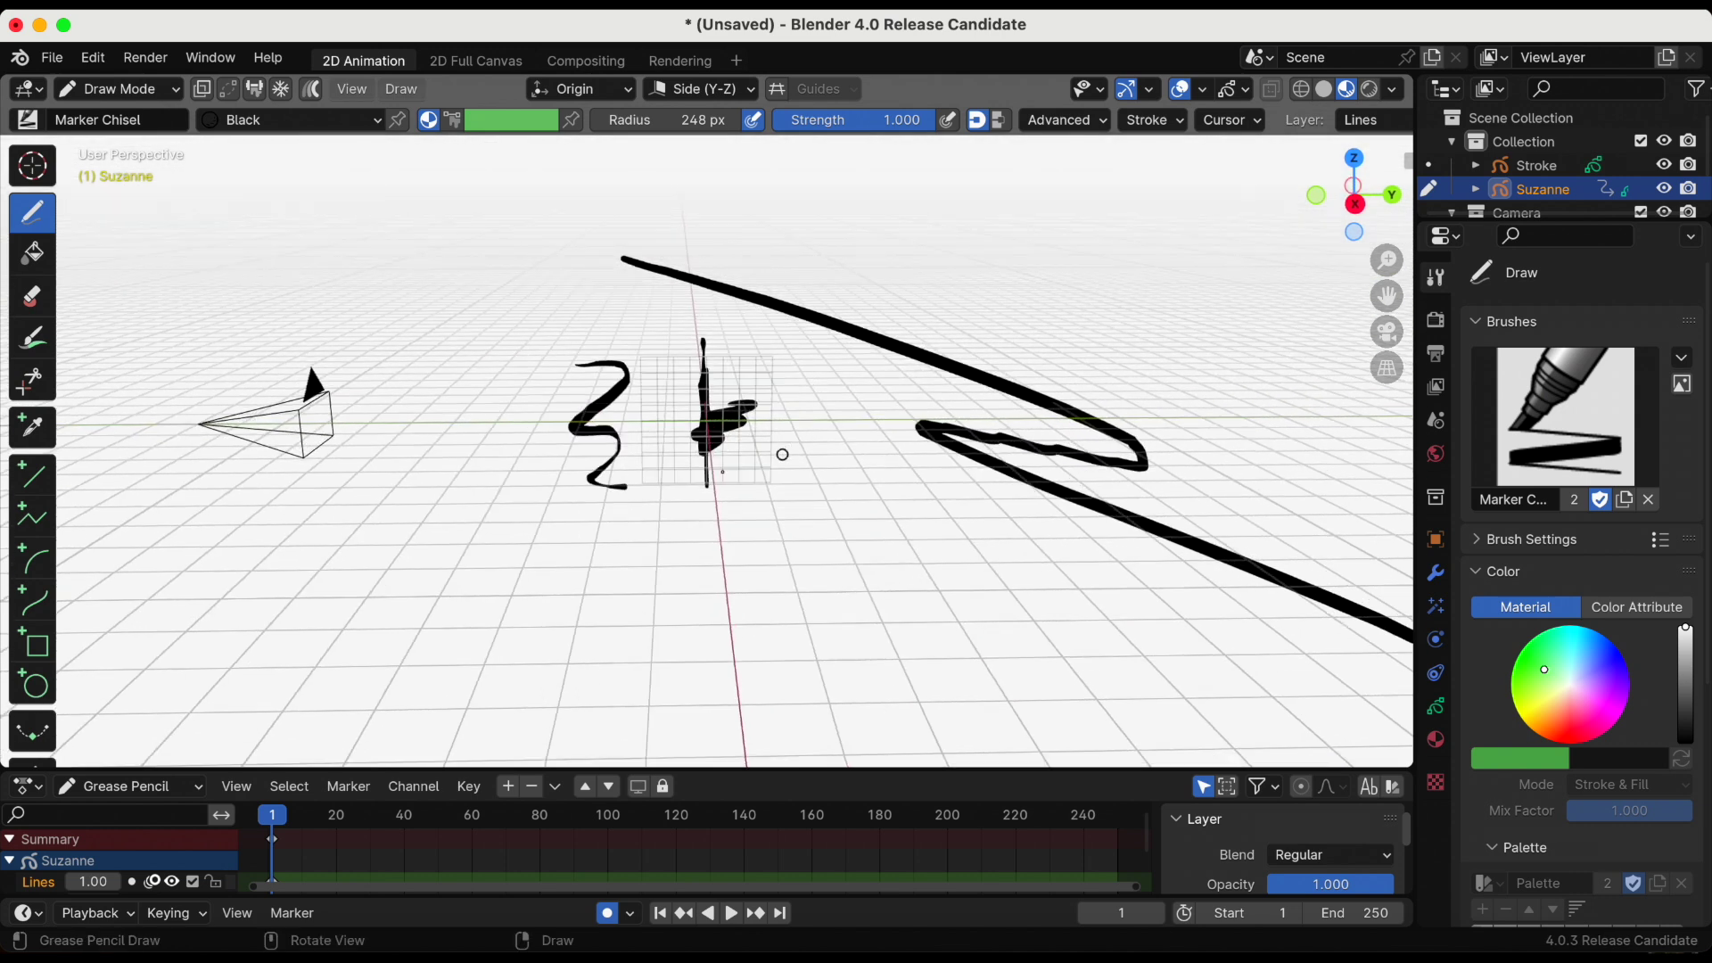
{"action": "scroll", "coordinate": [624, 496], "scroll_direction": "up", "scroll_amount": 3}
{"action": "mouse_move", "coordinate": [623, 497]}
{"action": "middle_mouse_down"}
{"action": "mouse_move", "coordinate": [889, 508]}
{"action": "mouse_move", "coordinate": [744, 505]}
{"action": "middle_mouse_up"}
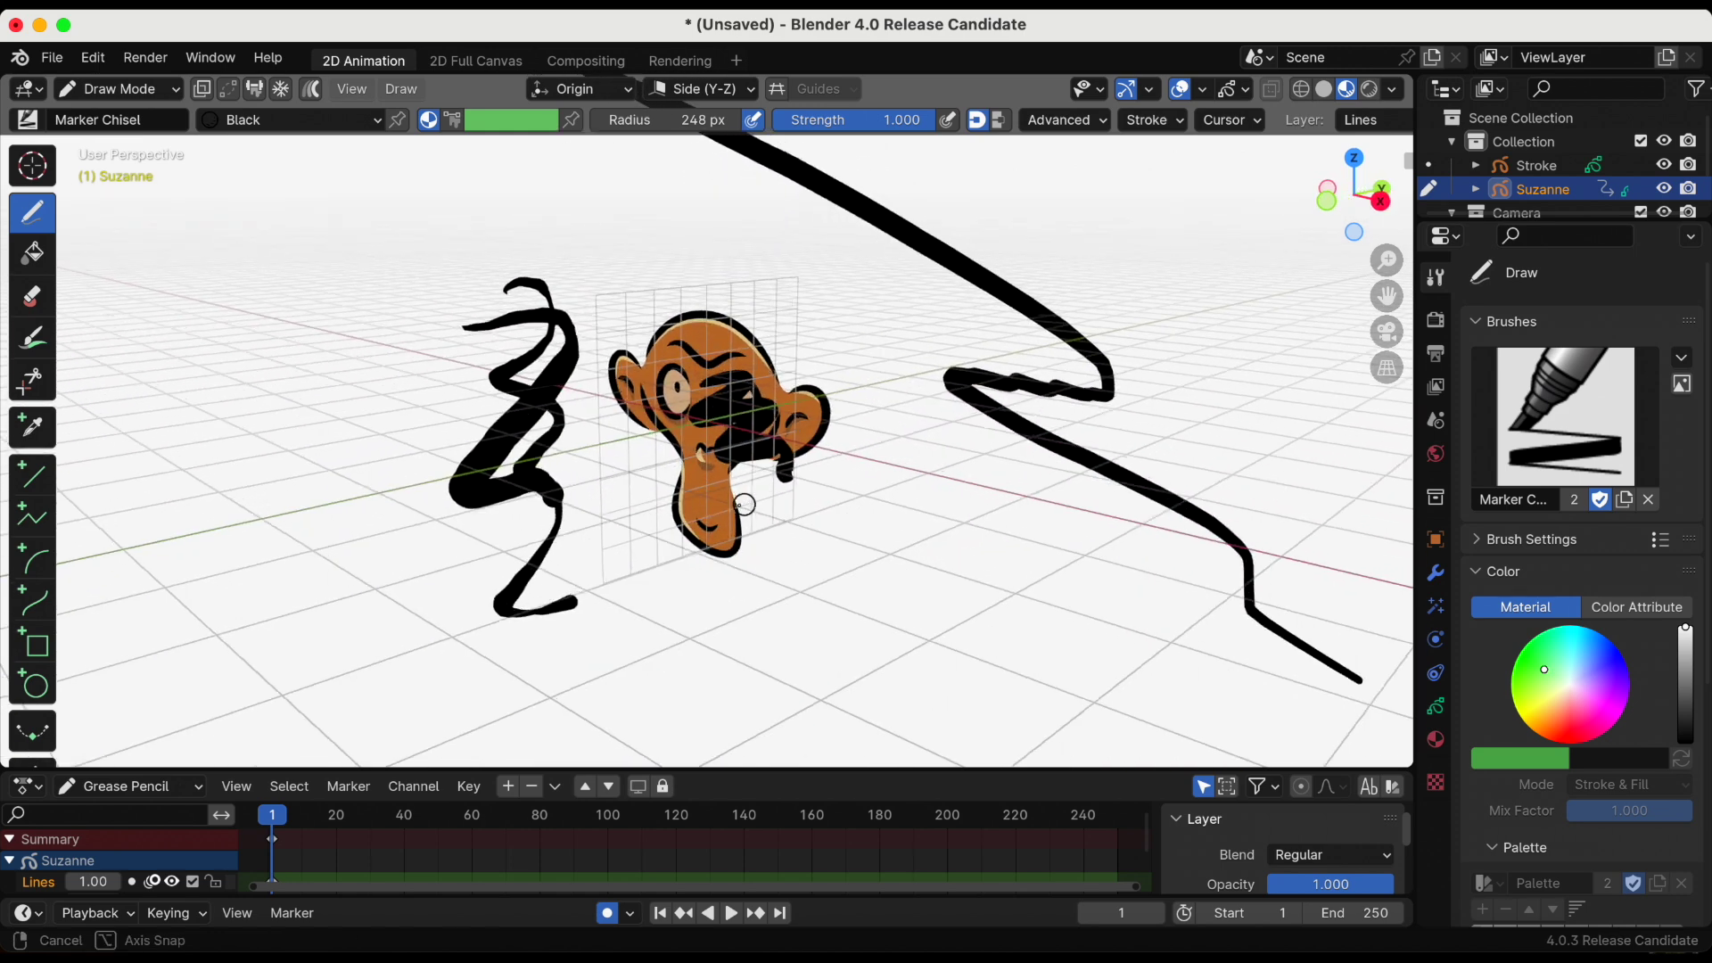
{"action": "scroll", "coordinate": [744, 505], "scroll_direction": "down", "scroll_amount": 3}
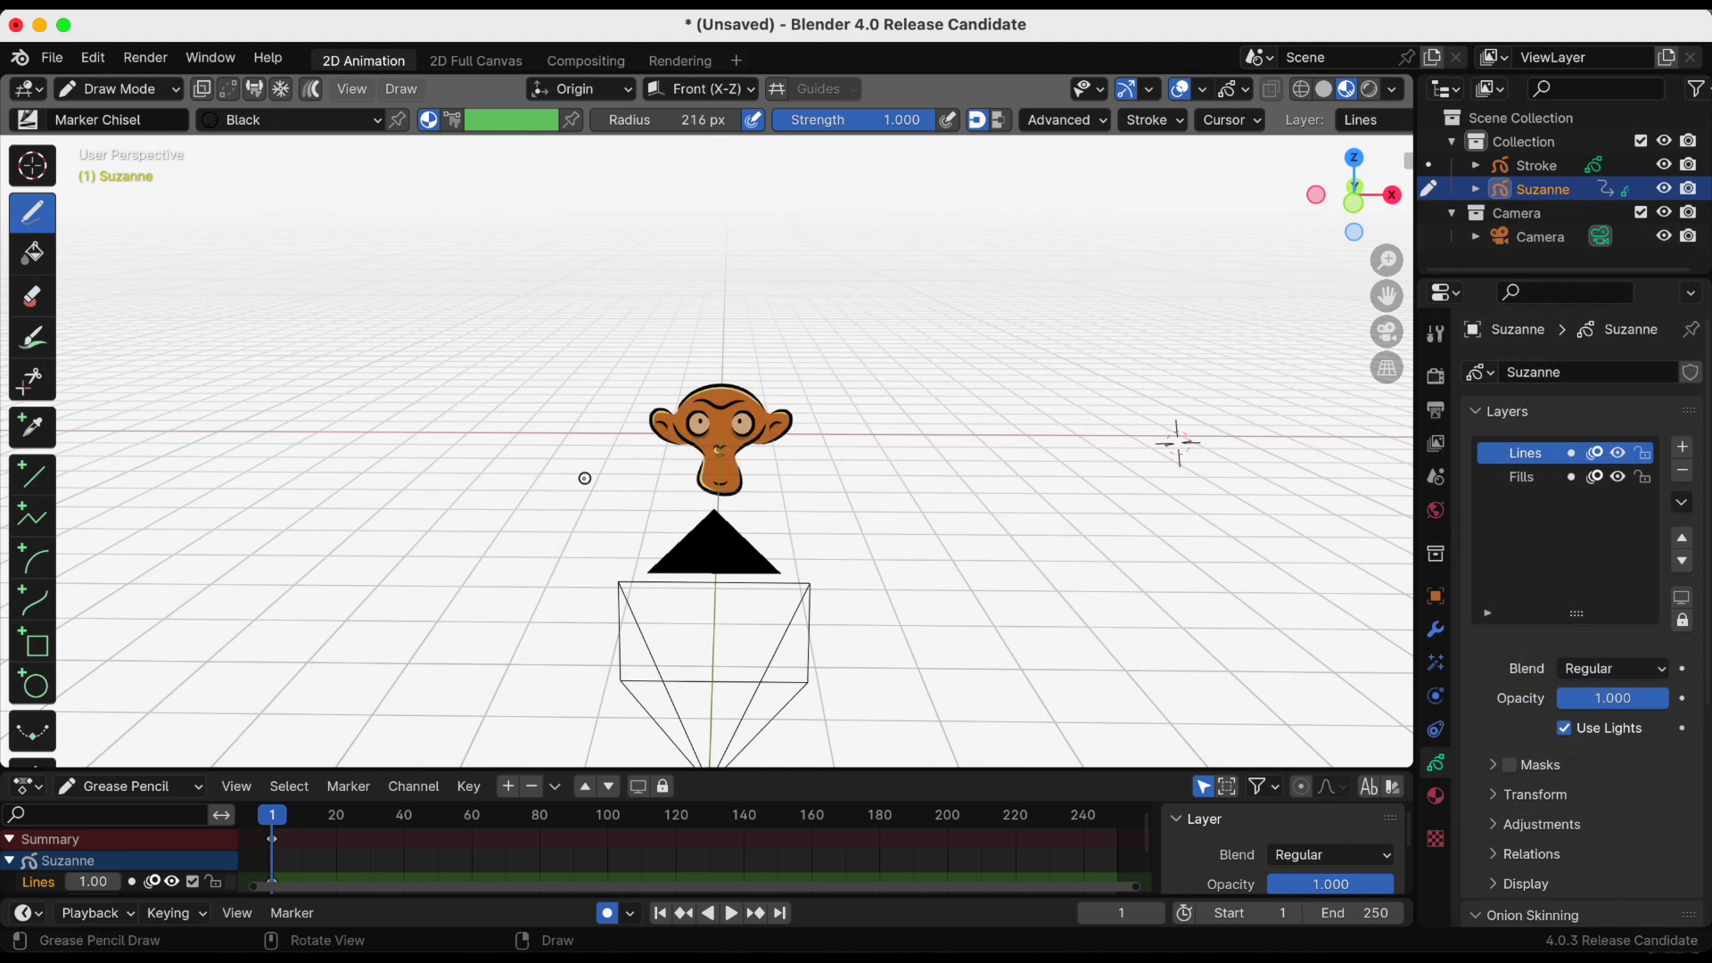
{"action": "scroll", "coordinate": [679, 491], "scroll_direction": "down", "scroll_amount": 4}
{"action": "scroll", "coordinate": [749, 468], "scroll_direction": "down", "scroll_amount": 2}
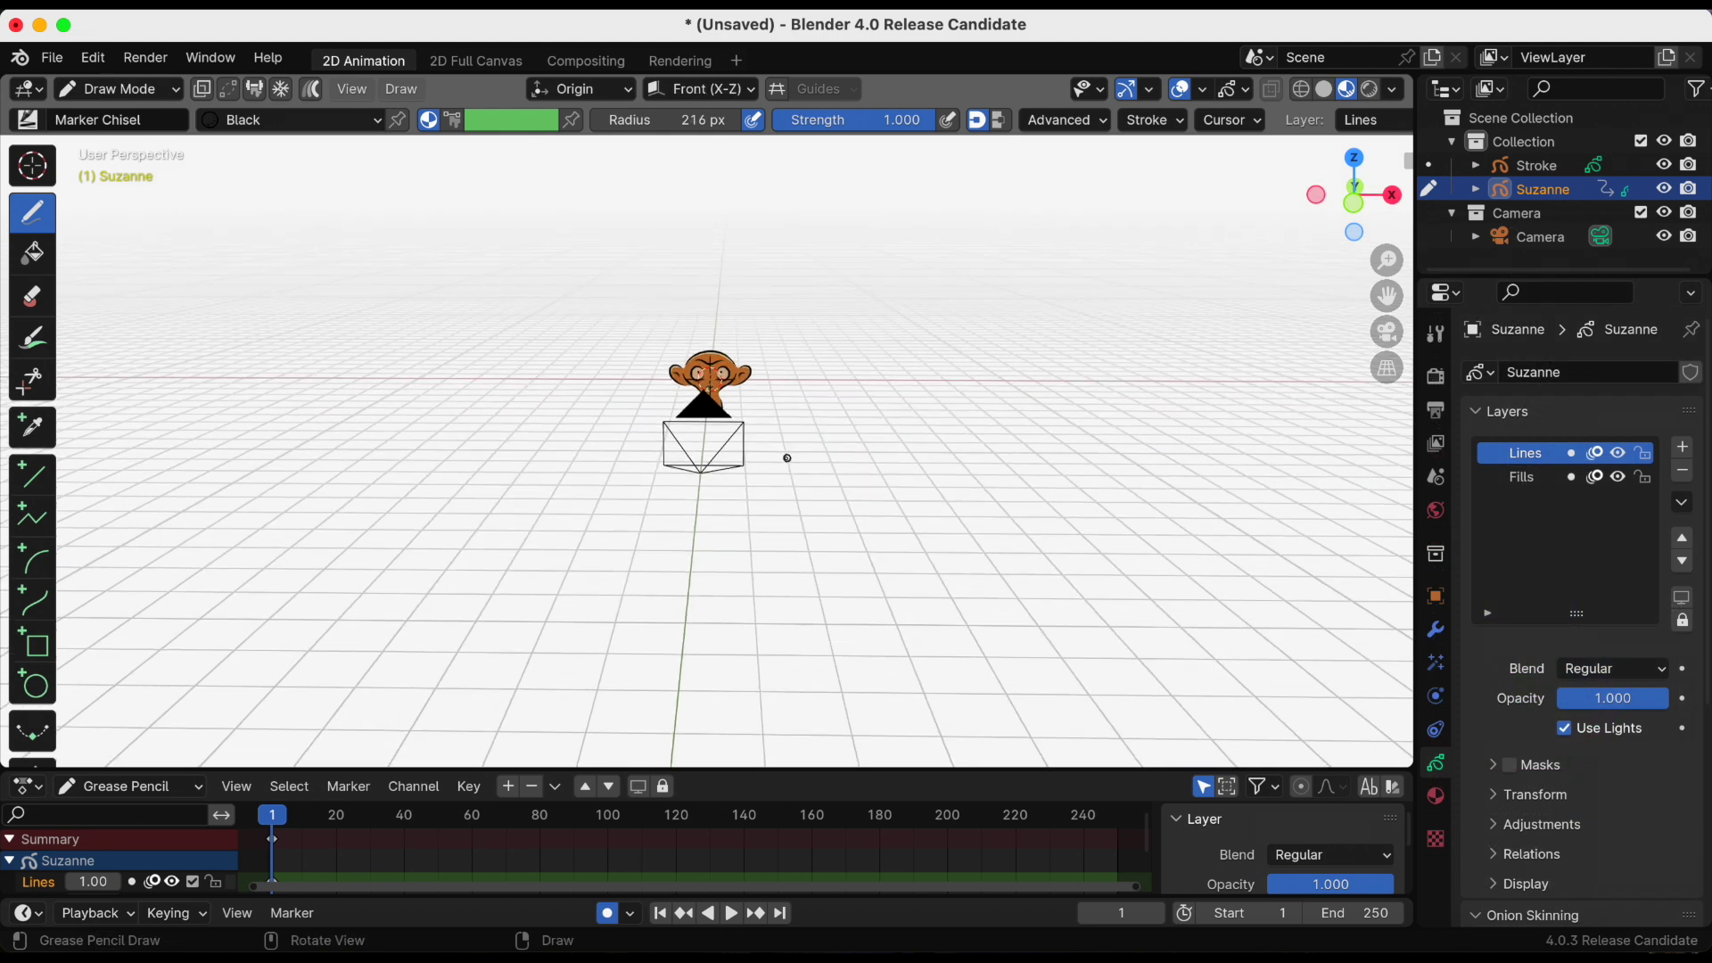
{"action": "scroll", "coordinate": [833, 443], "scroll_direction": "up", "scroll_amount": 4}
{"action": "scroll", "coordinate": [936, 402], "scroll_direction": "up", "scroll_amount": 3}
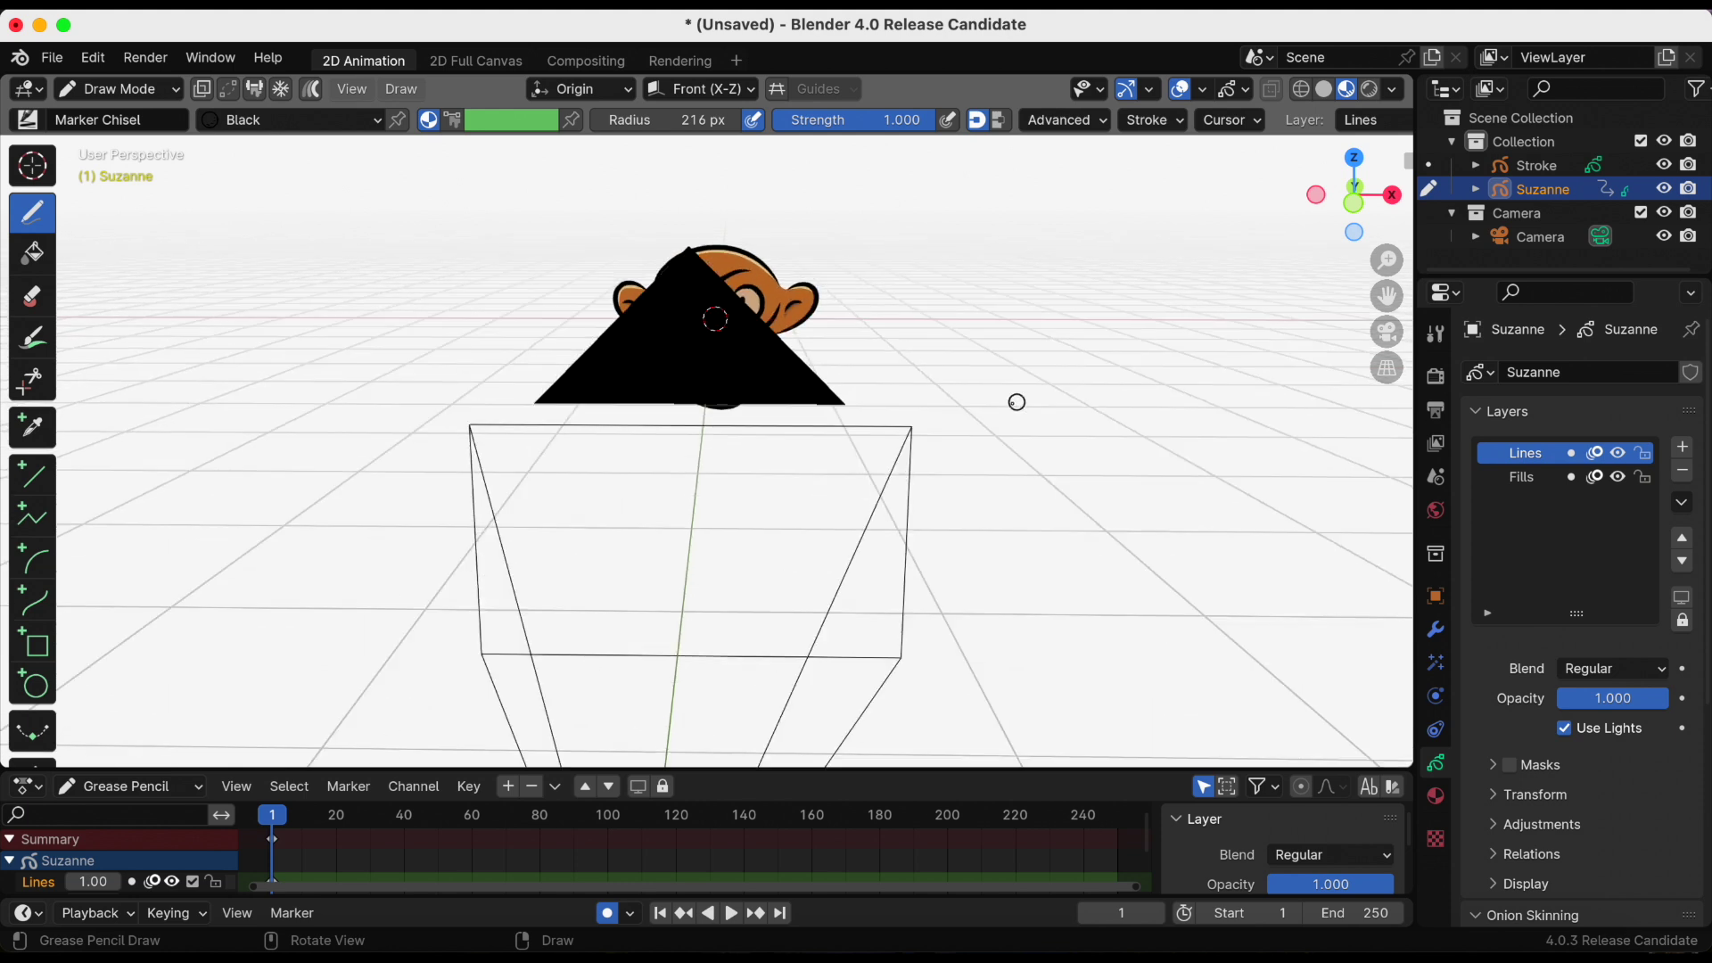
{"action": "mouse_move", "coordinate": [1277, 385]}
{"action": "middle_mouse_down"}
{"action": "mouse_move", "coordinate": [984, 385]}
{"action": "mouse_move", "coordinate": [1203, 351]}
{"action": "middle_mouse_up"}
{"action": "mouse_move", "coordinate": [1391, 294]}
{"action": "middle_mouse_down"}
{"action": "mouse_move", "coordinate": [1097, 288]}
{"action": "mouse_move", "coordinate": [936, 335]}
{"action": "middle_mouse_up"}
{"action": "left_click", "coordinate": [1387, 332]}
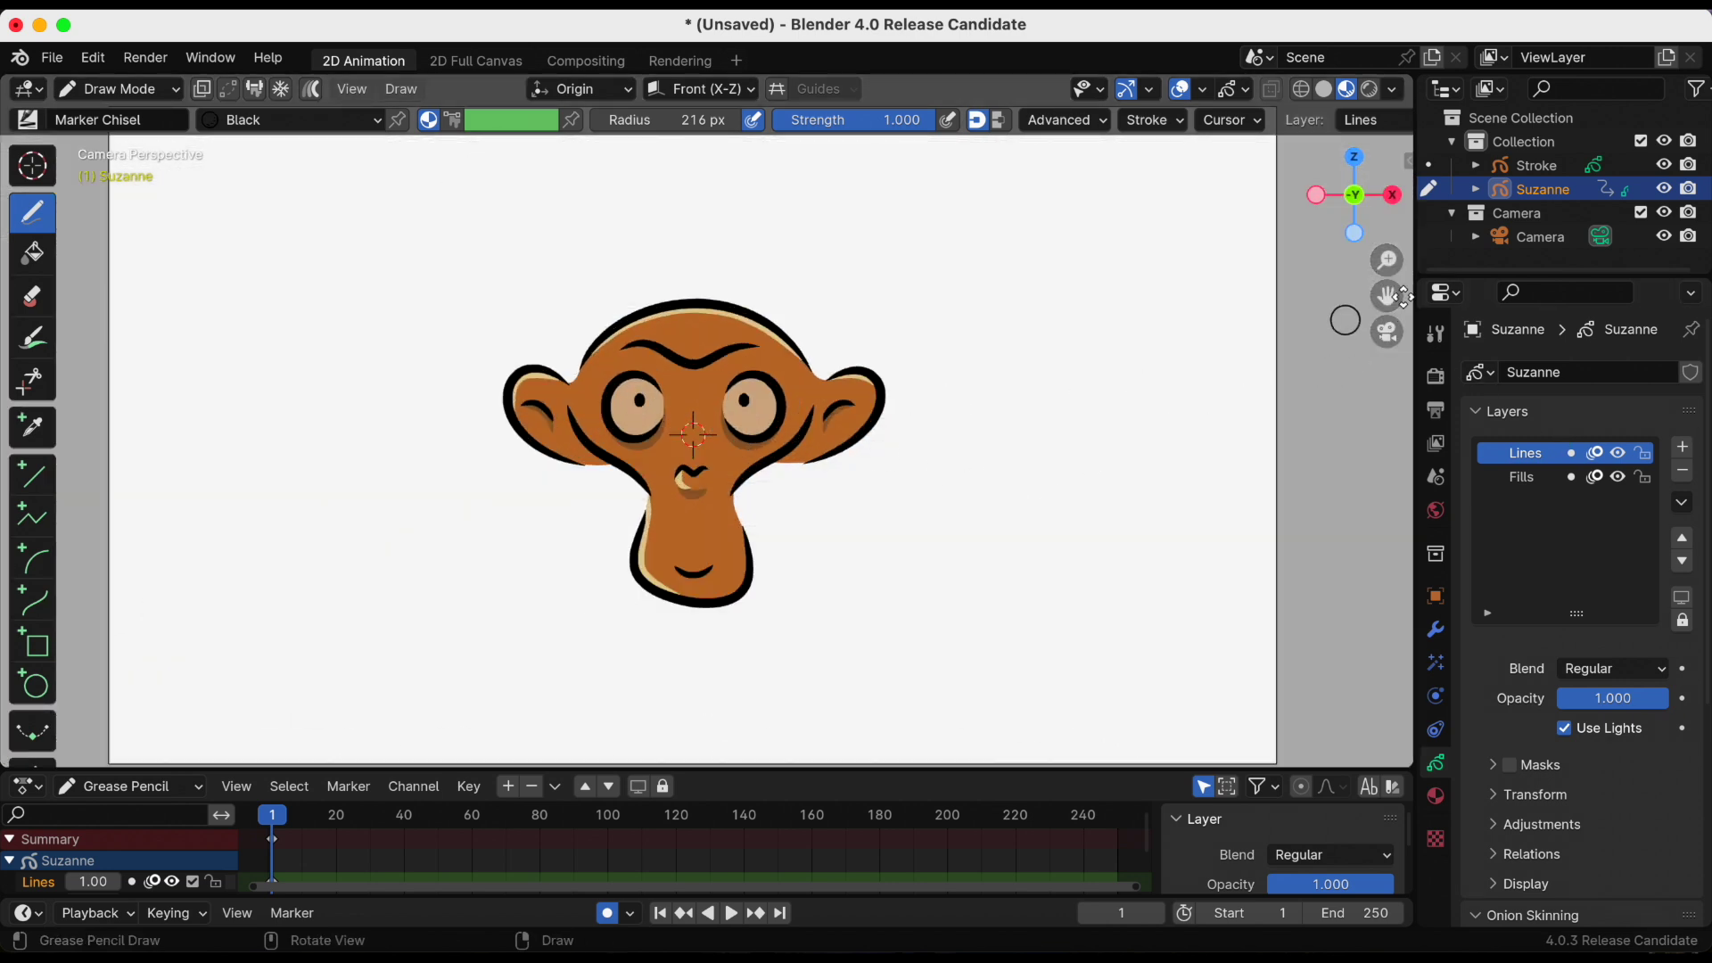
Nudge the camera view, enable the Guides toggle, and open the Guides dropdown
{"action": "left_click_drag", "start_coordinate": [1387, 293], "coordinate": [1362, 309]}
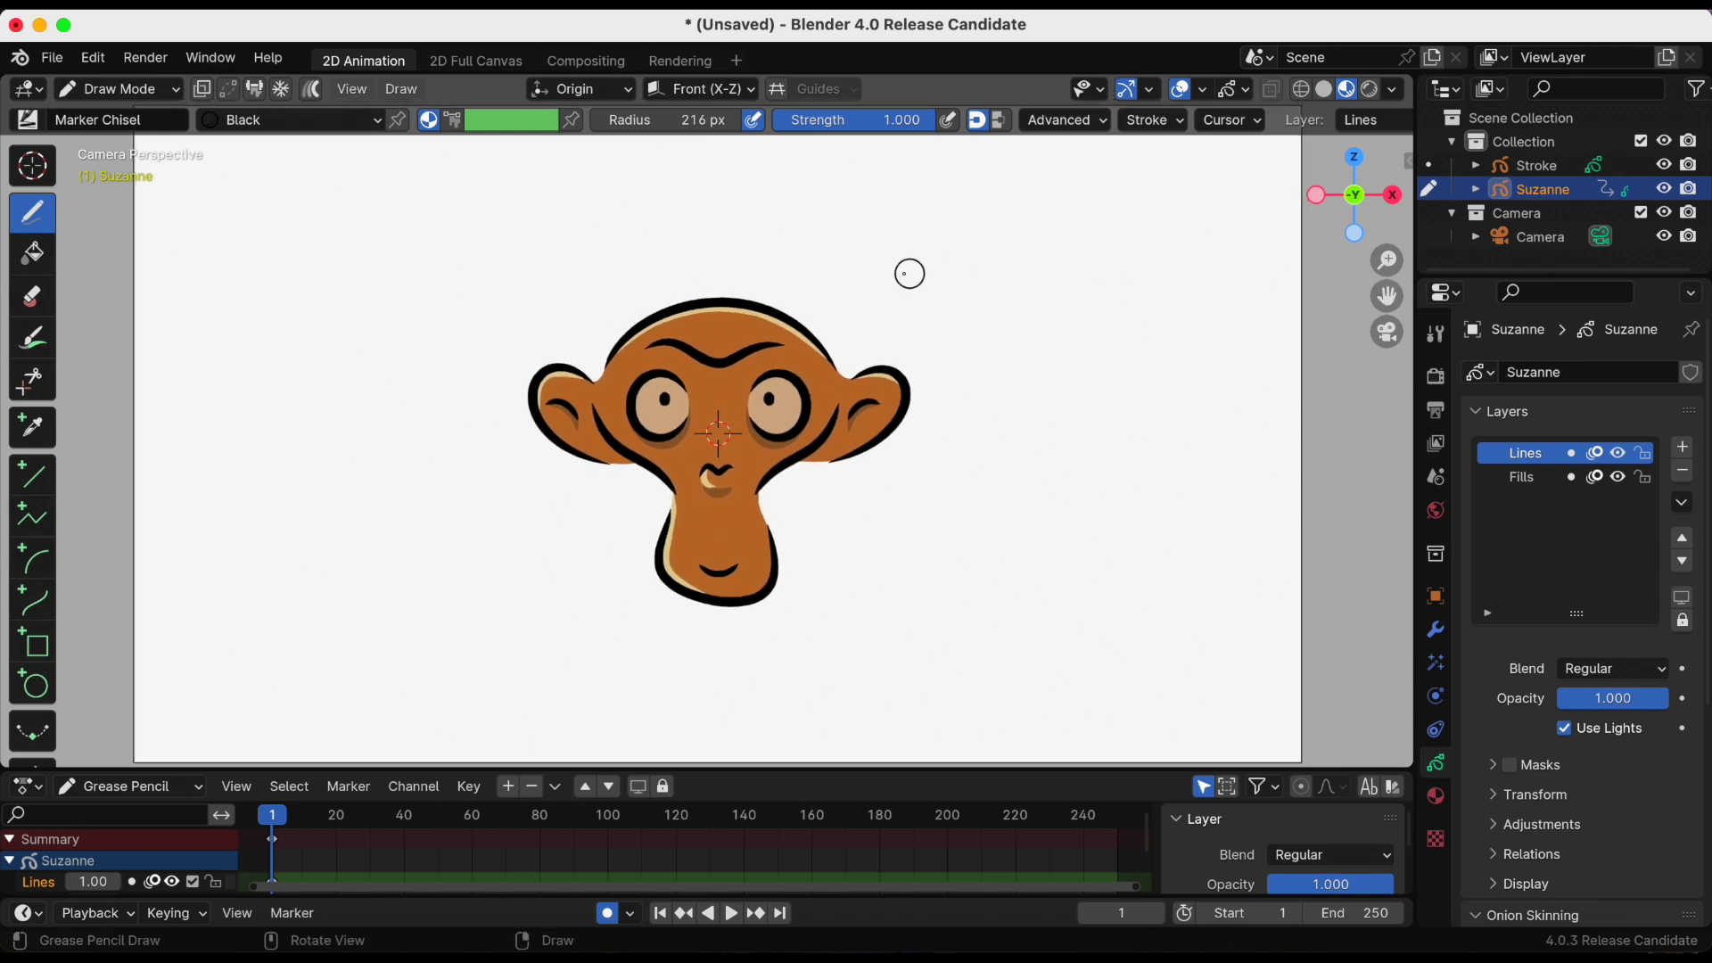
{"action": "left_click", "coordinate": [775, 90]}
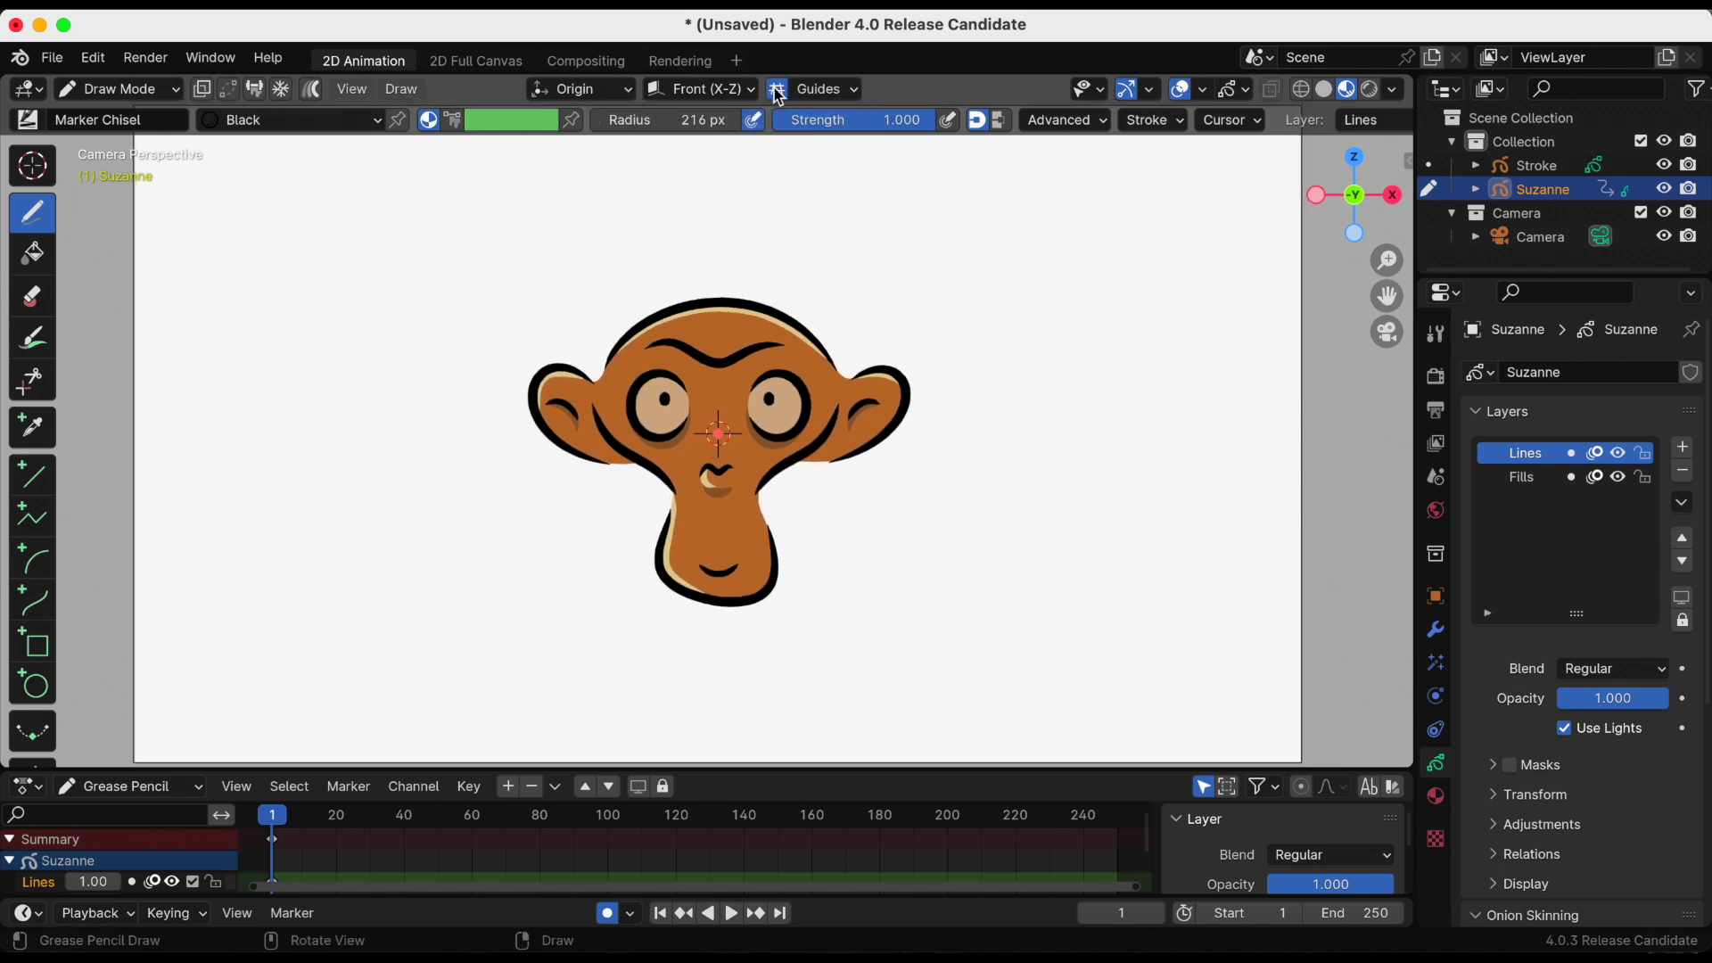
{"action": "scroll", "coordinate": [718, 456], "scroll_direction": "up", "scroll_amount": 3}
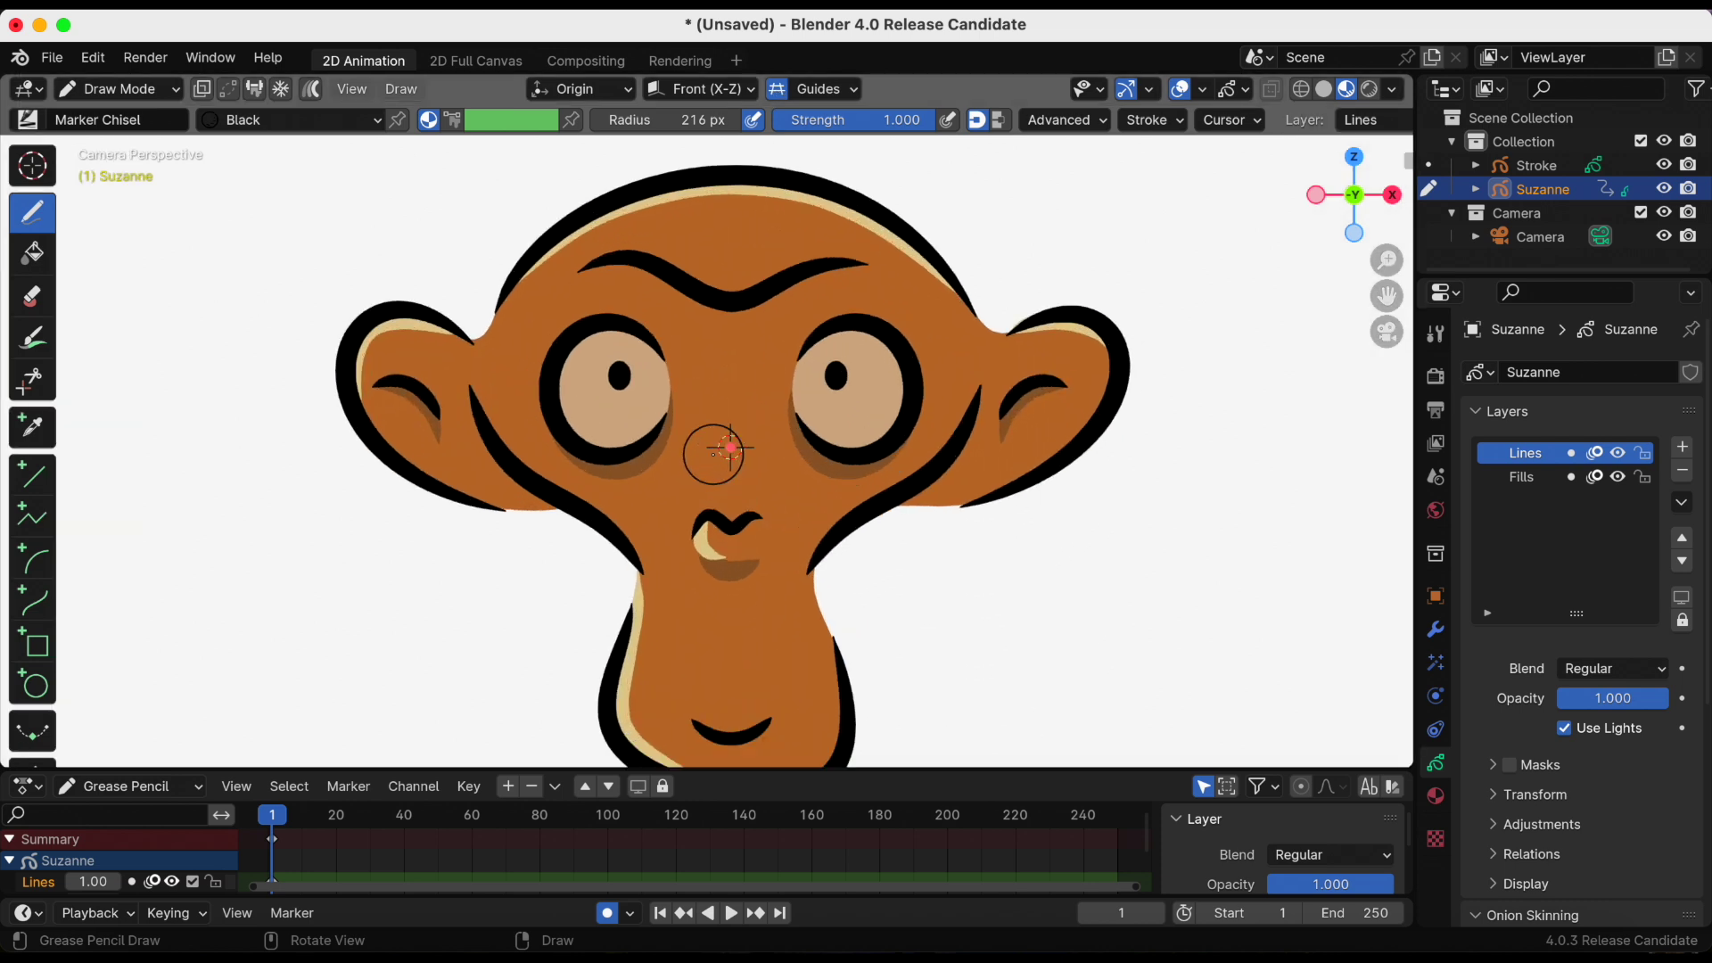
{"action": "scroll", "coordinate": [719, 456], "scroll_direction": "up", "scroll_amount": 3}
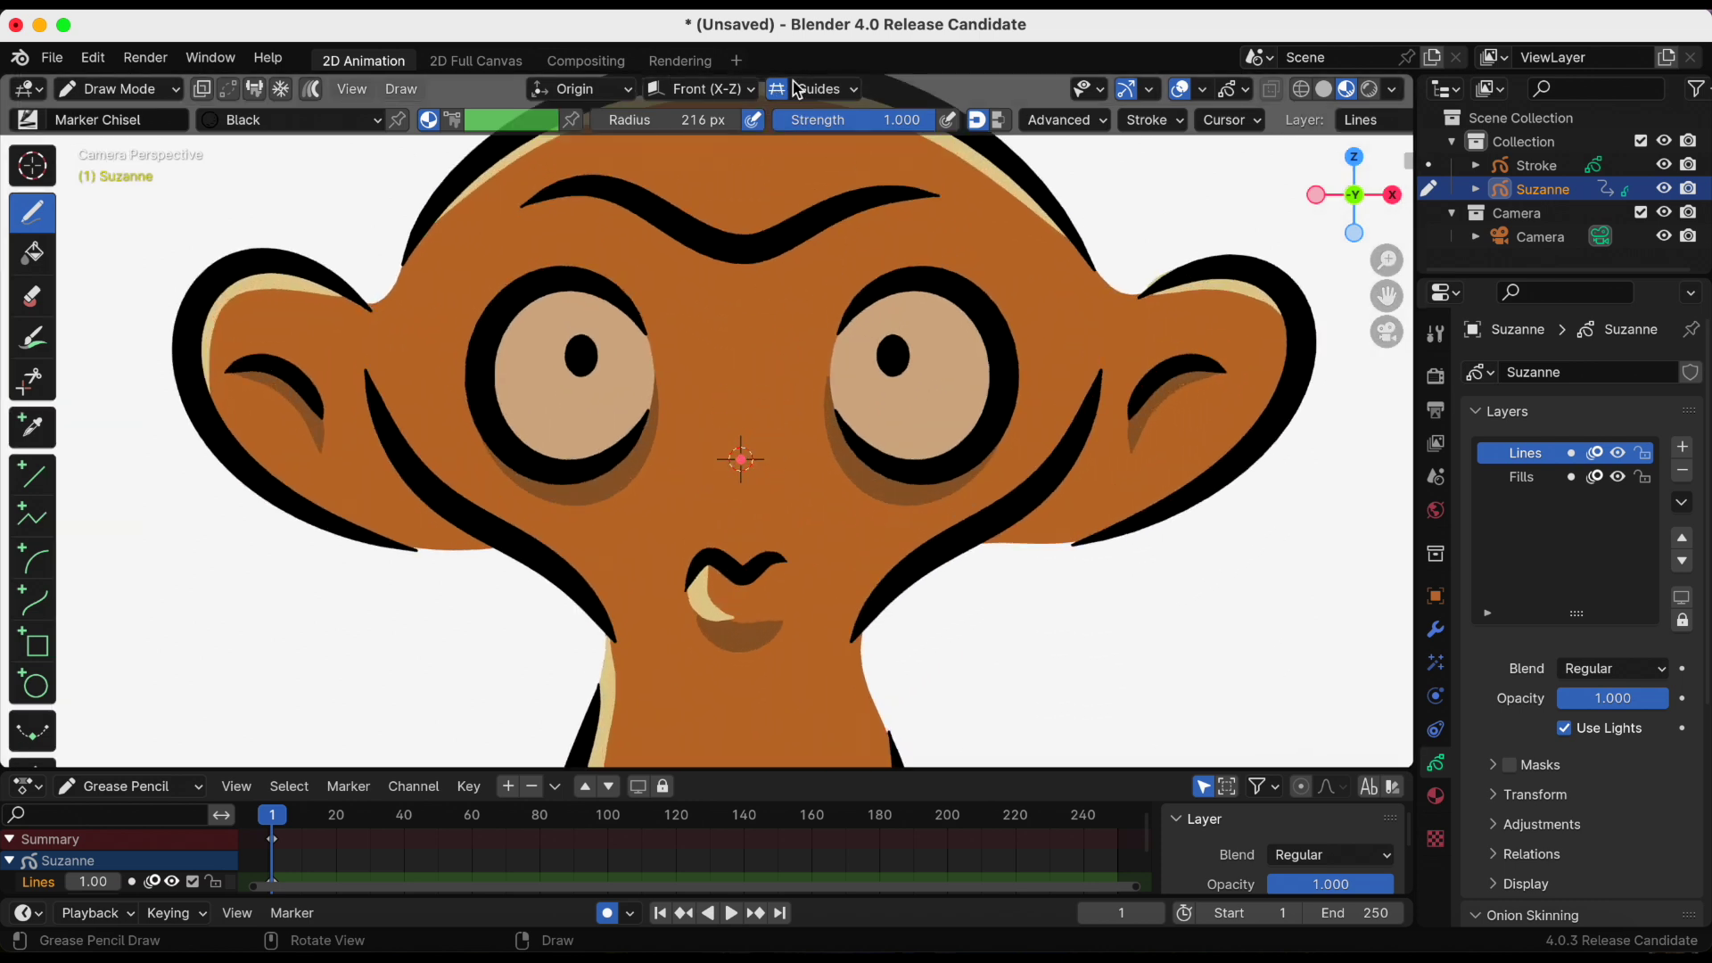
{"action": "scroll", "coordinate": [923, 321], "scroll_direction": "down", "scroll_amount": 3}
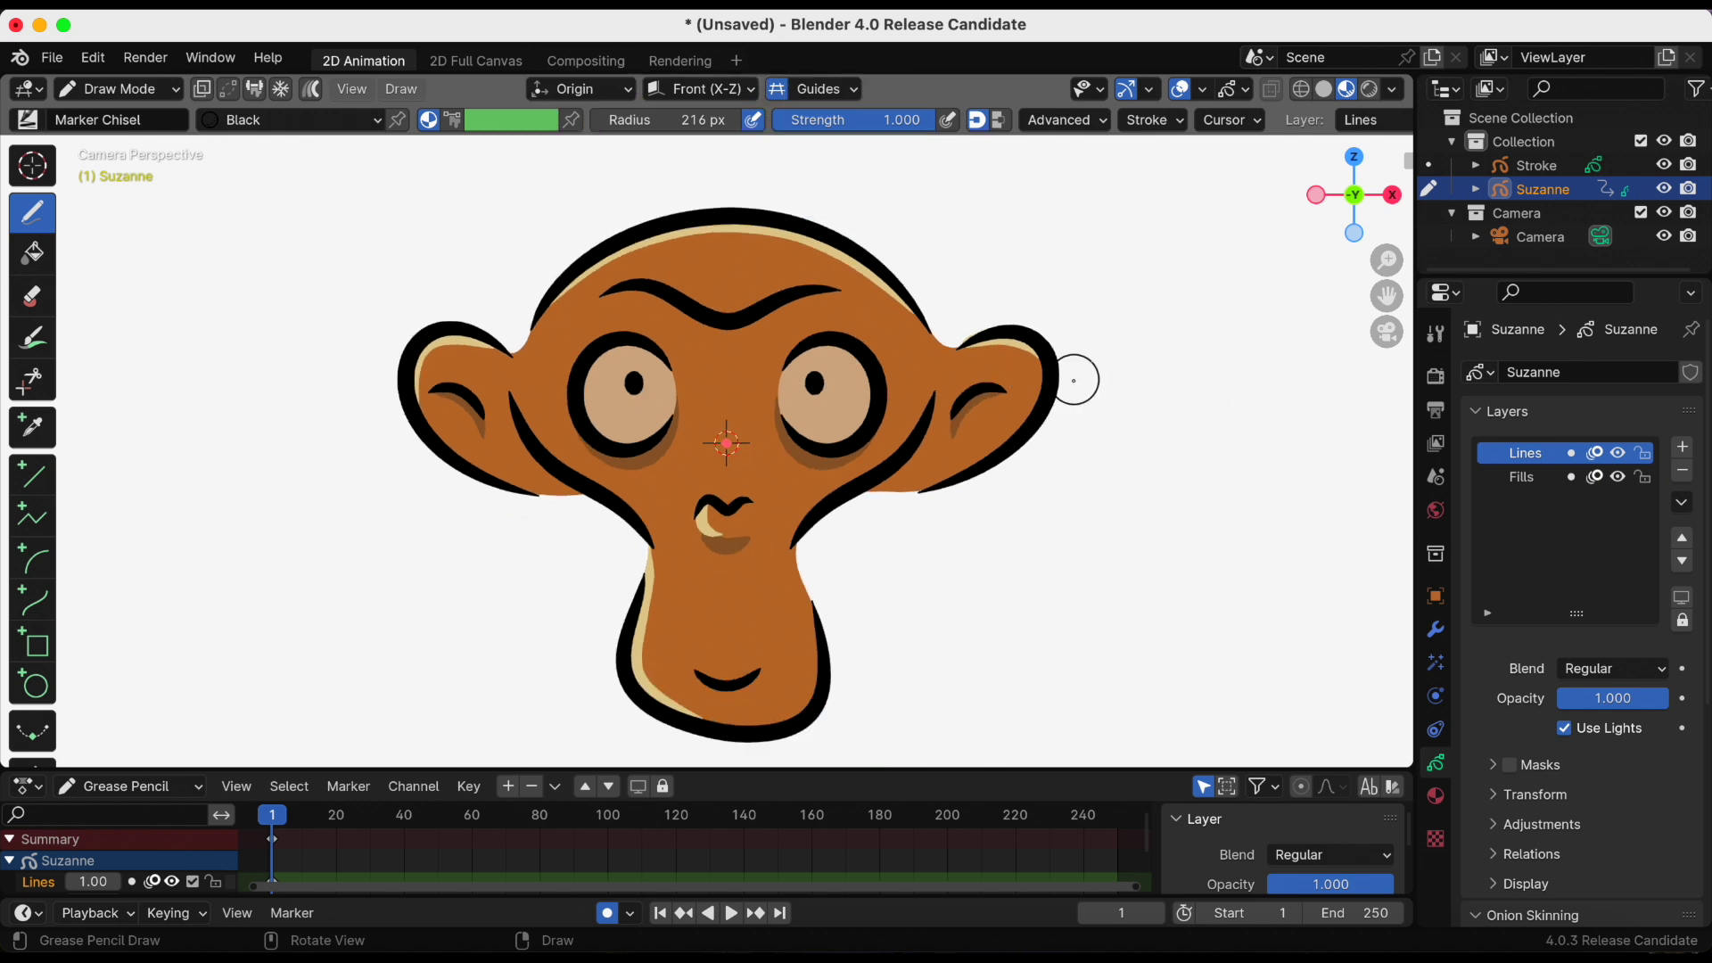
{"action": "scroll", "coordinate": [1072, 382], "scroll_direction": "down", "scroll_amount": 3}
{"action": "scroll", "coordinate": [1073, 383], "scroll_direction": "down", "scroll_amount": 2}
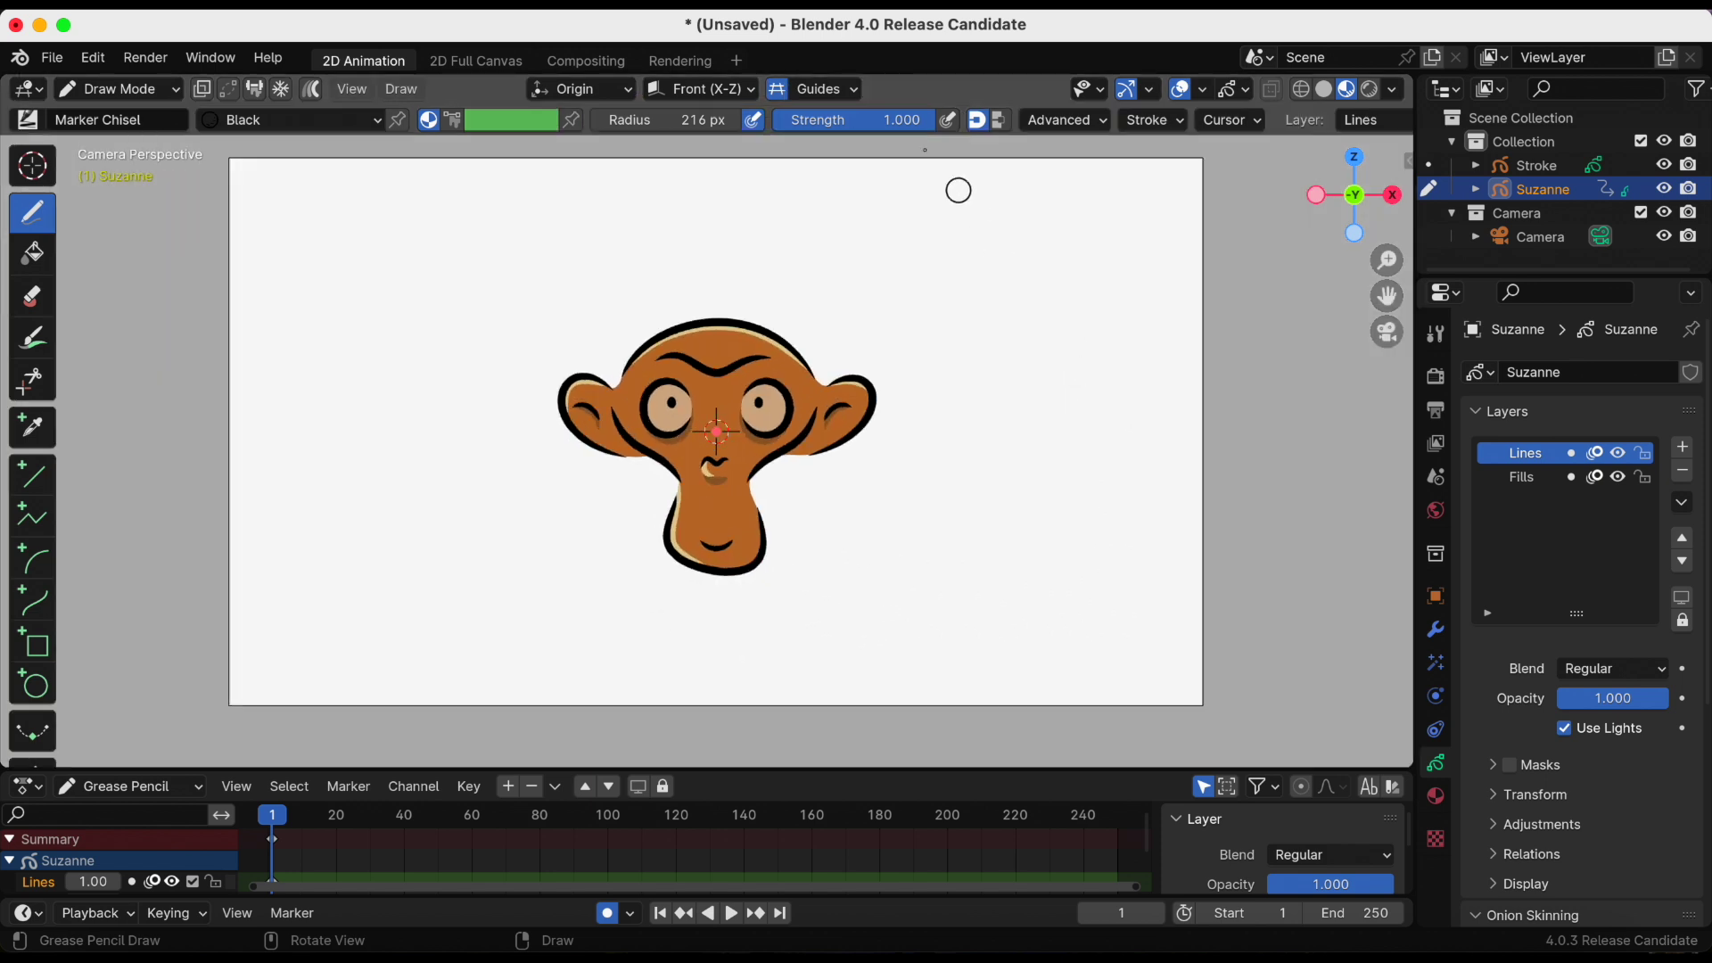
{"action": "left_click", "coordinate": [851, 88]}
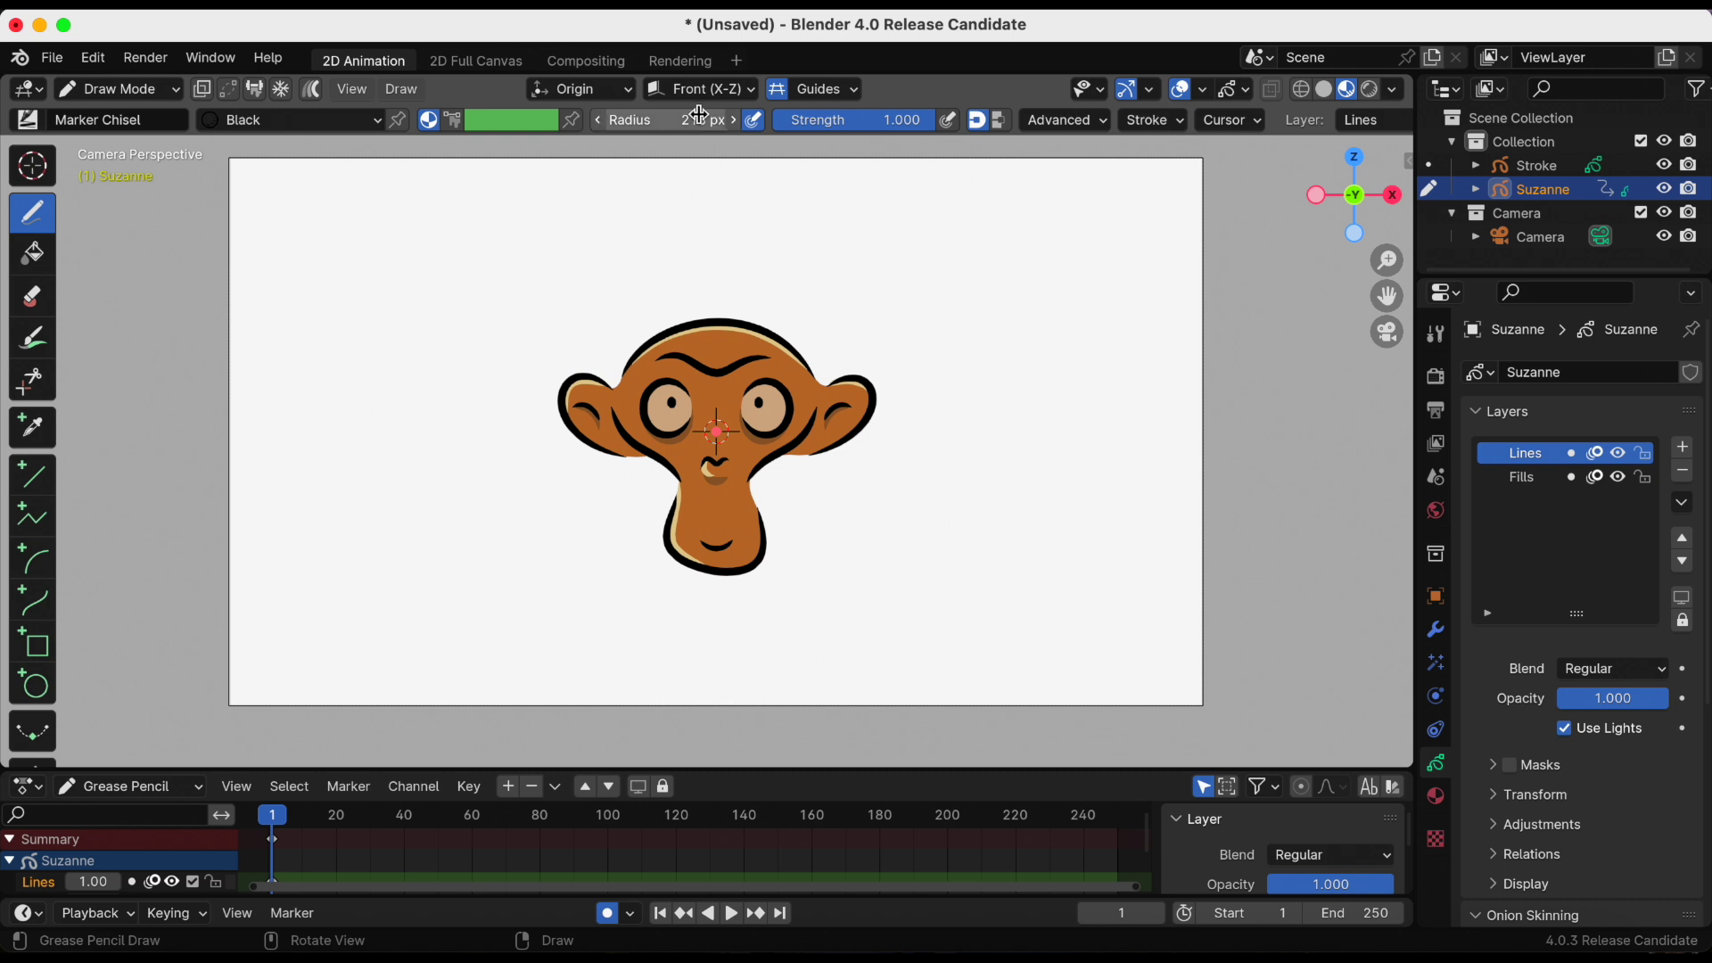
Shrink the brush radius to 122 px and draw a curved dash around Suzanne
{"action": "left_click_drag", "start_coordinate": [696, 120], "coordinate": [641, 120]}
{"action": "mouse_move", "coordinate": [644, 285]}
{"action": "left_mouse_down"}
{"action": "mouse_move", "coordinate": [716, 271]}
{"action": "mouse_move", "coordinate": [817, 306]}
{"action": "left_mouse_up"}
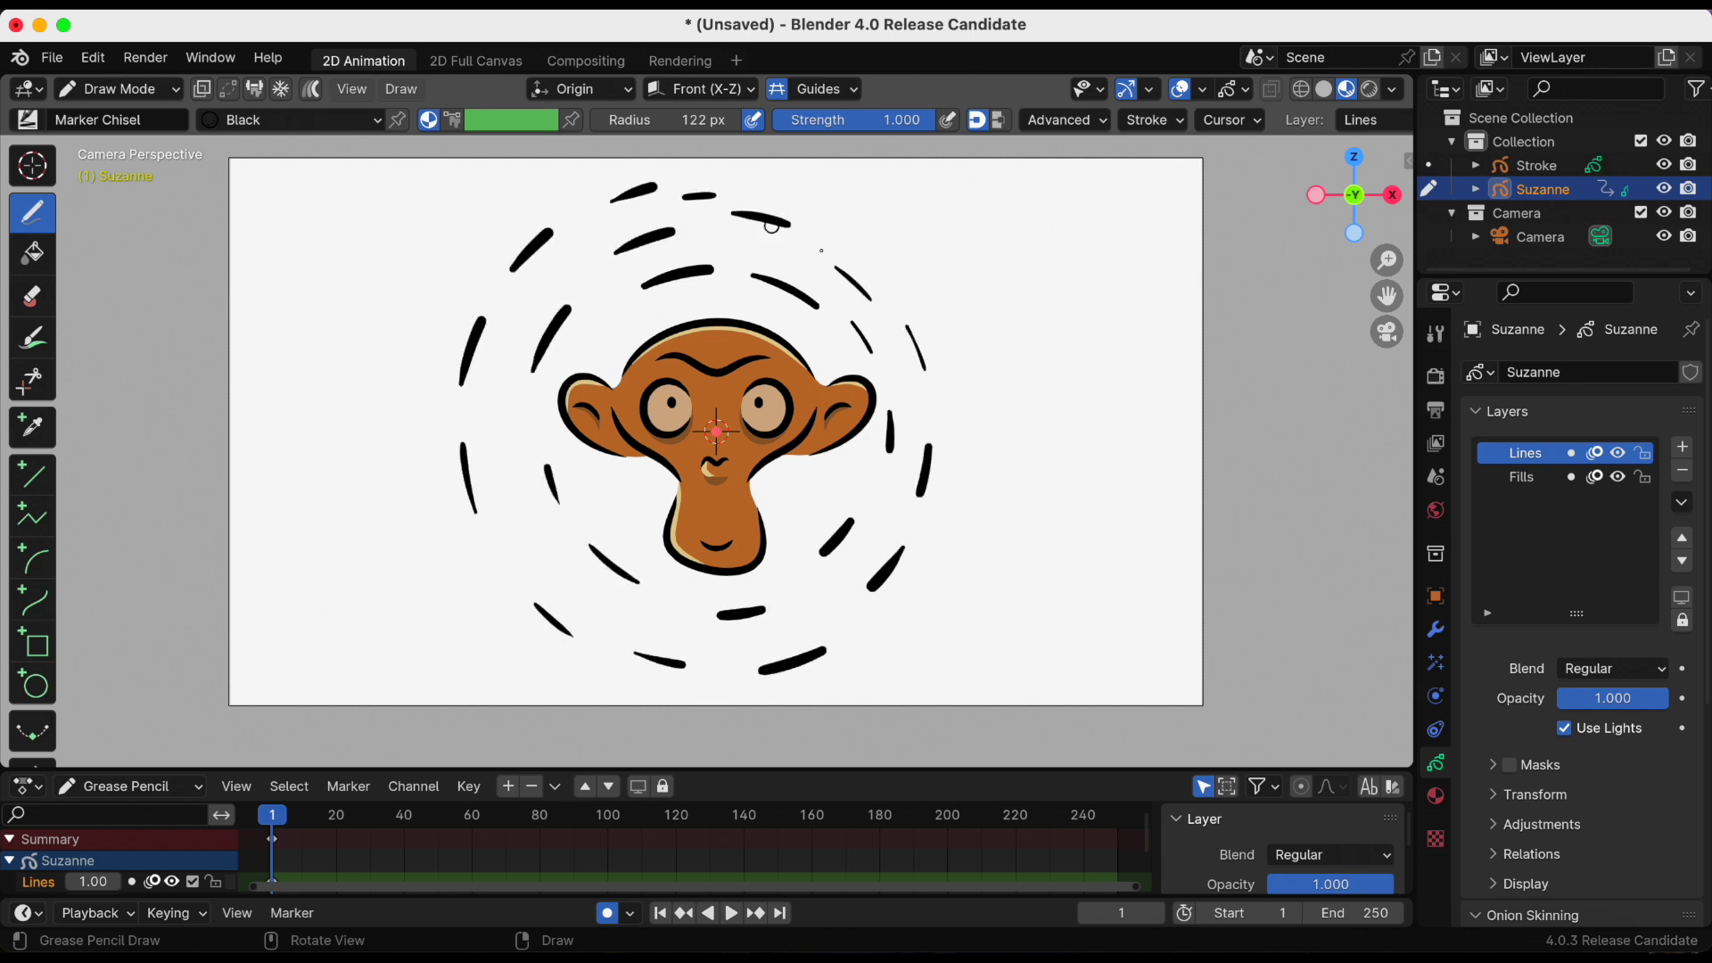
Choose the Radial guide and draw three lines radiating from Suzanne's head
{"action": "left_click", "coordinate": [819, 88]}
{"action": "left_click", "coordinate": [796, 189]}
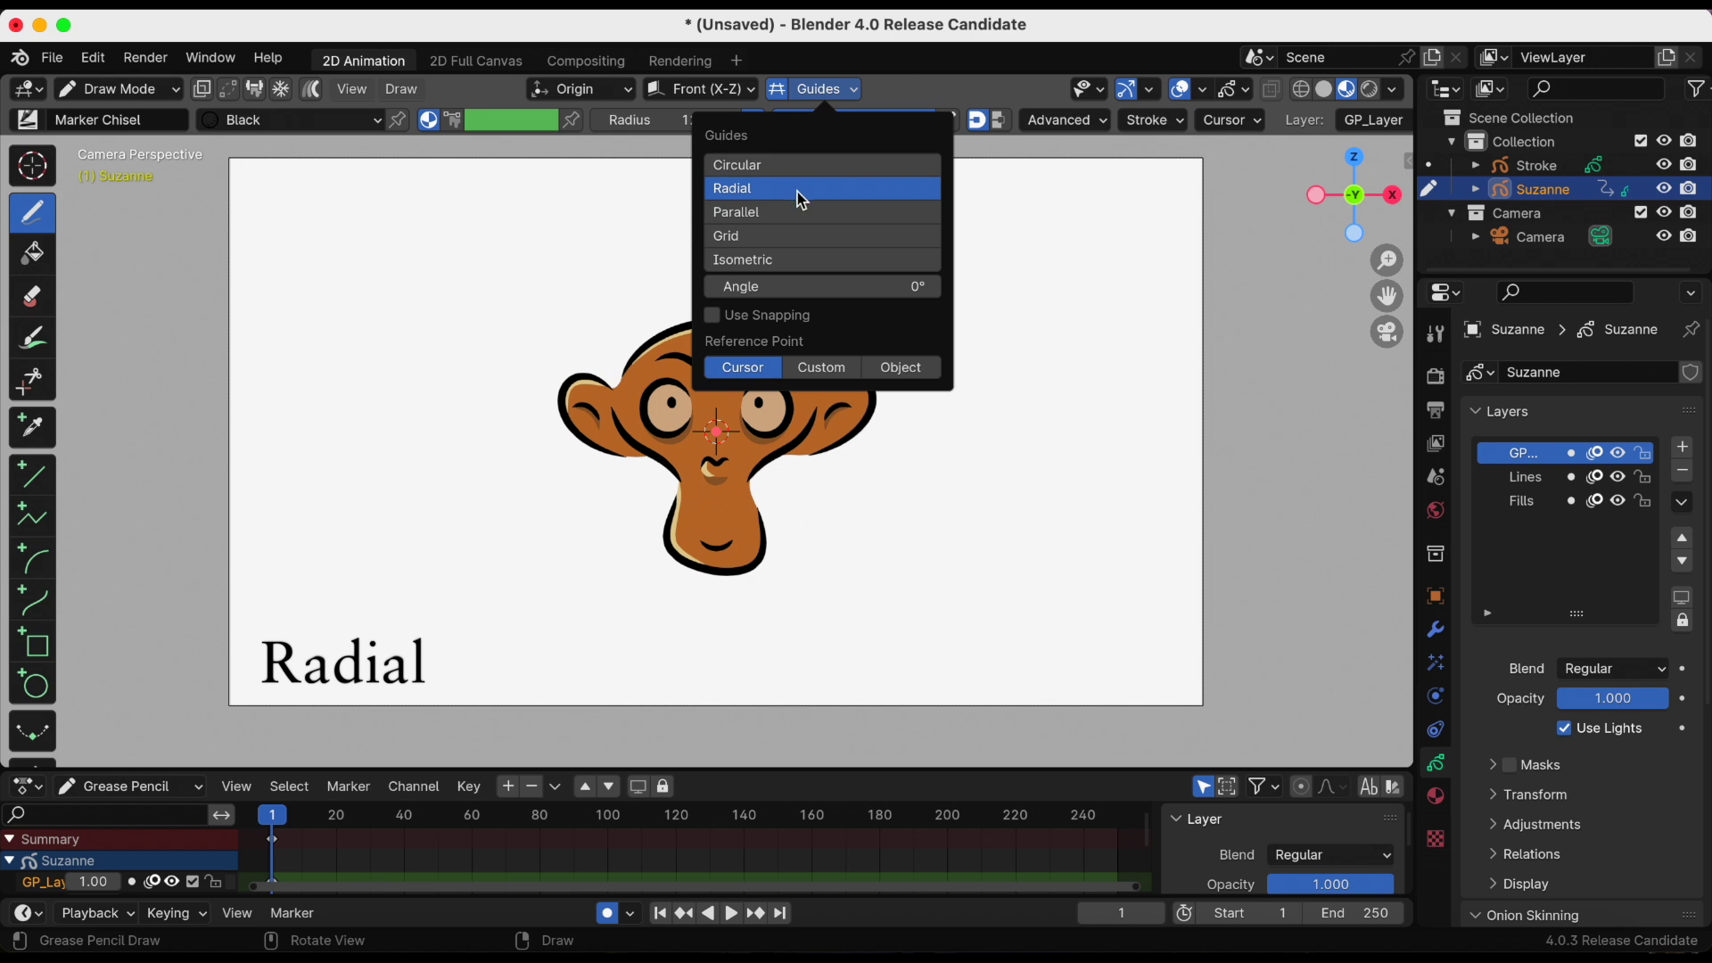
{"action": "left_click_drag", "start_coordinate": [564, 225], "coordinate": [618, 300]}
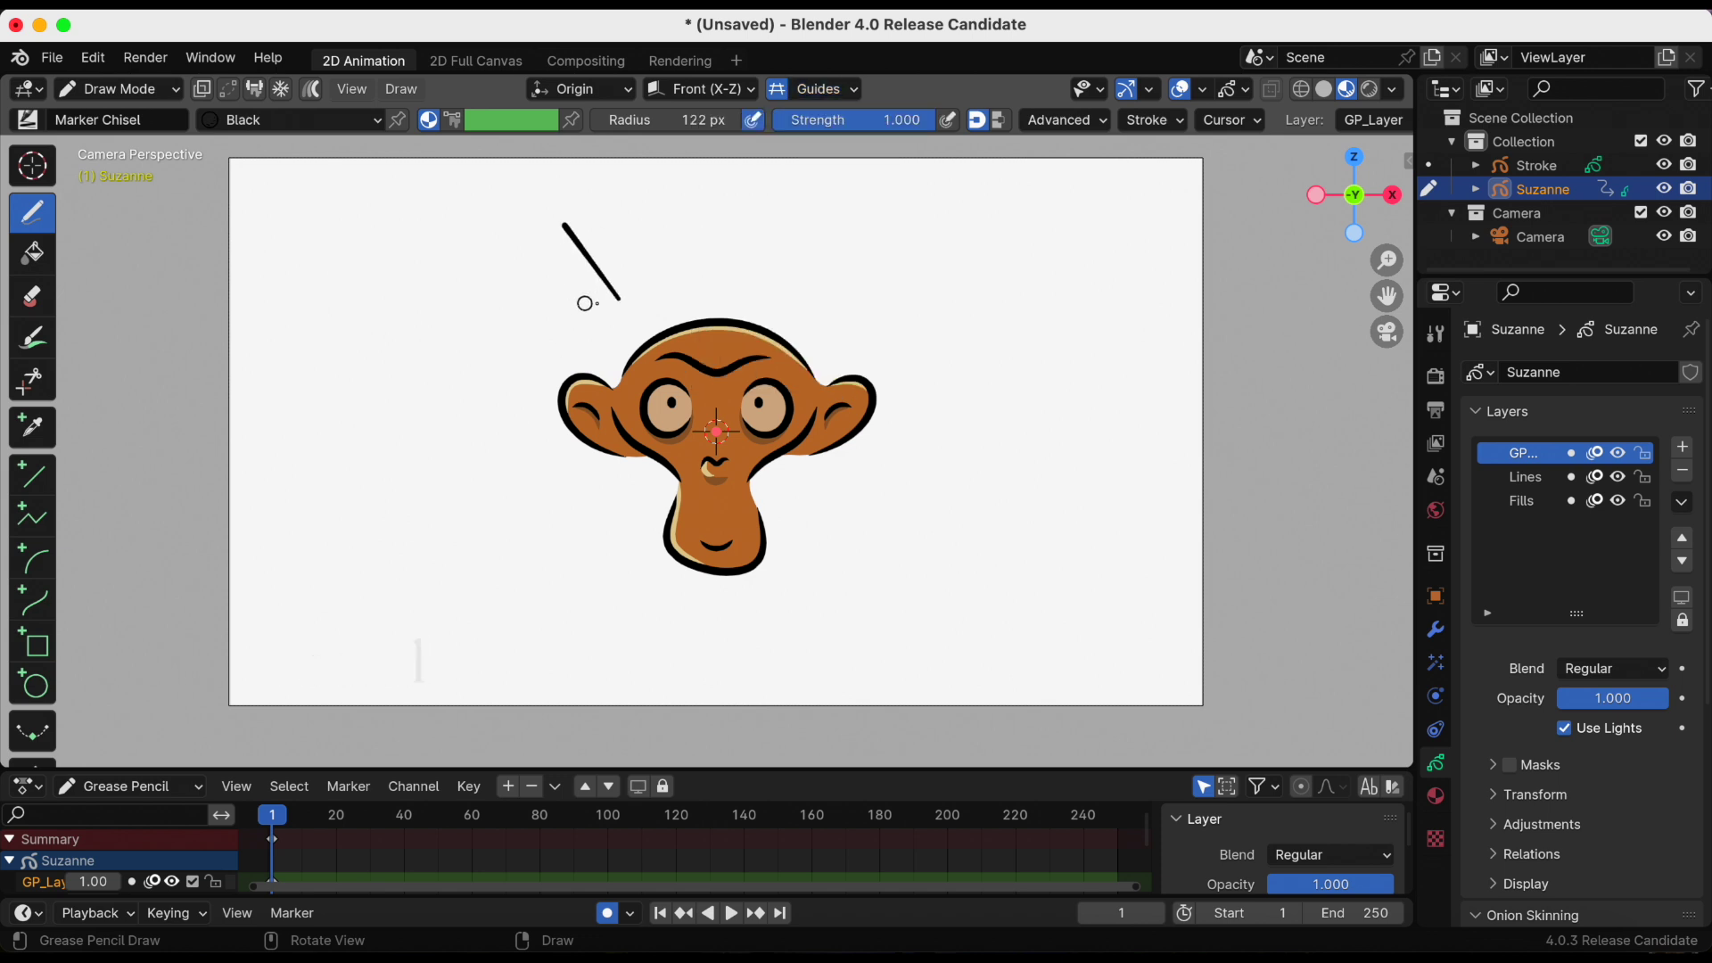
{"action": "left_click_drag", "start_coordinate": [830, 212], "coordinate": [787, 295]}
{"action": "left_click_drag", "start_coordinate": [931, 289], "coordinate": [861, 335]}
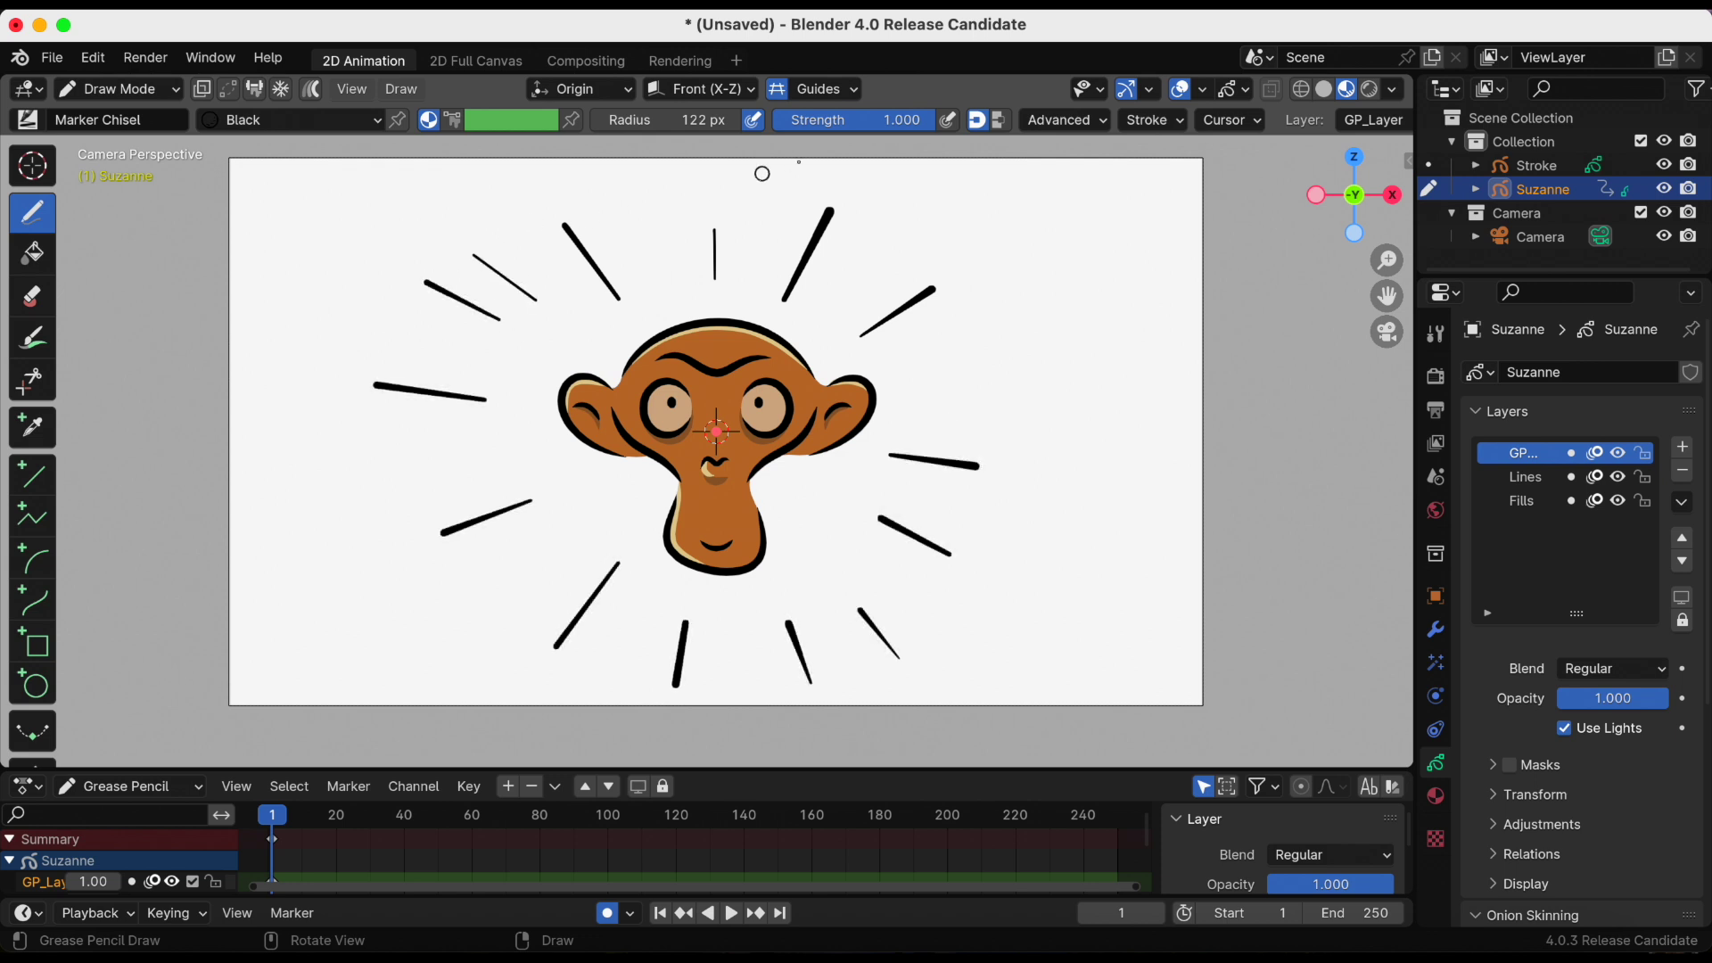
{"action": "left_click", "coordinate": [819, 88]}
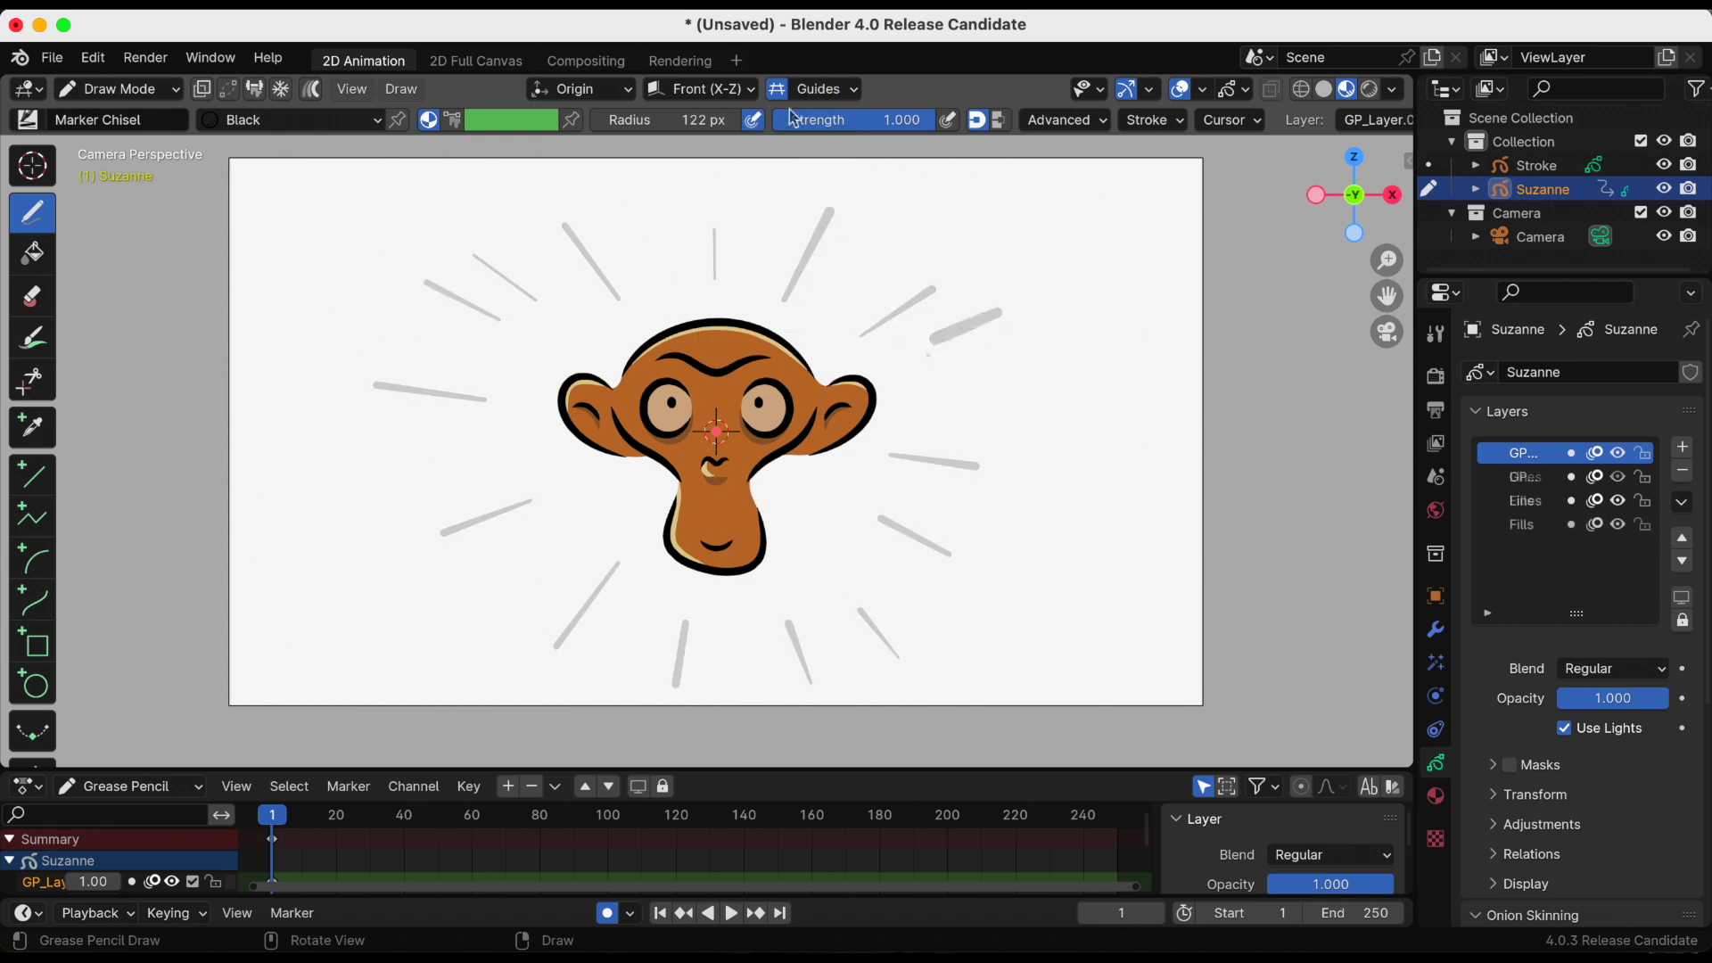
Switch the guide to Parallel and draw six slanted strokes around Suzanne's head
{"action": "left_click", "coordinate": [787, 212]}
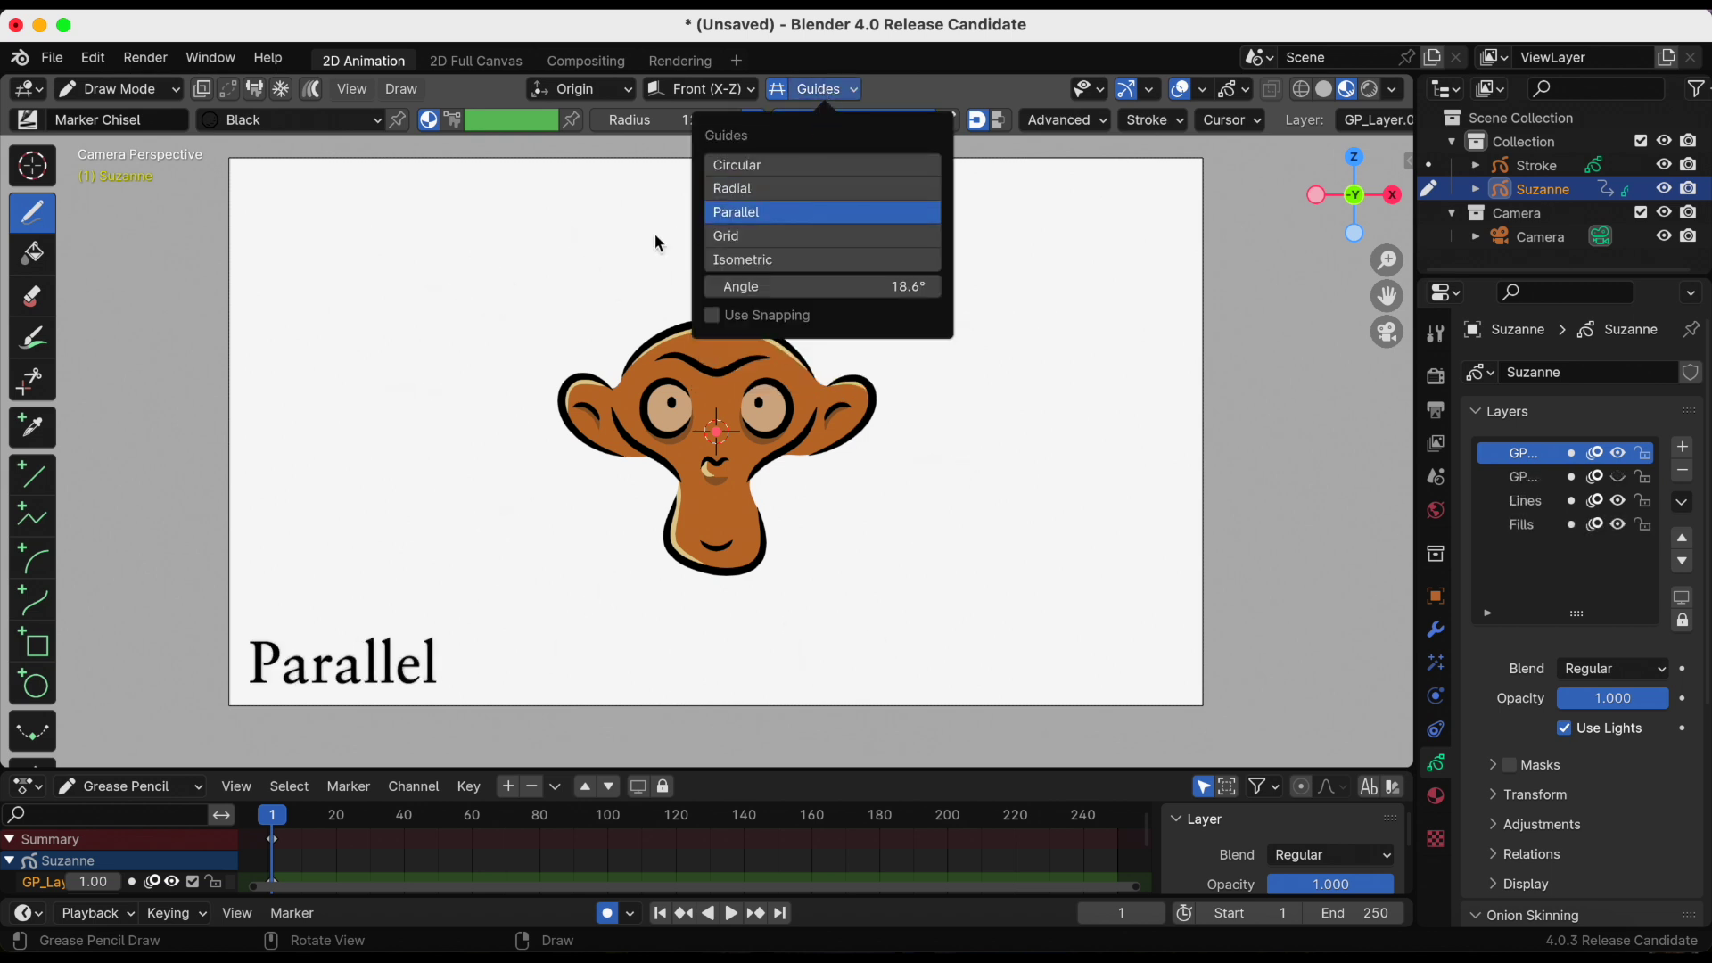
{"action": "left_click_drag", "start_coordinate": [622, 289], "coordinate": [729, 254]}
{"action": "left_click_drag", "start_coordinate": [680, 322], "coordinate": [763, 301]}
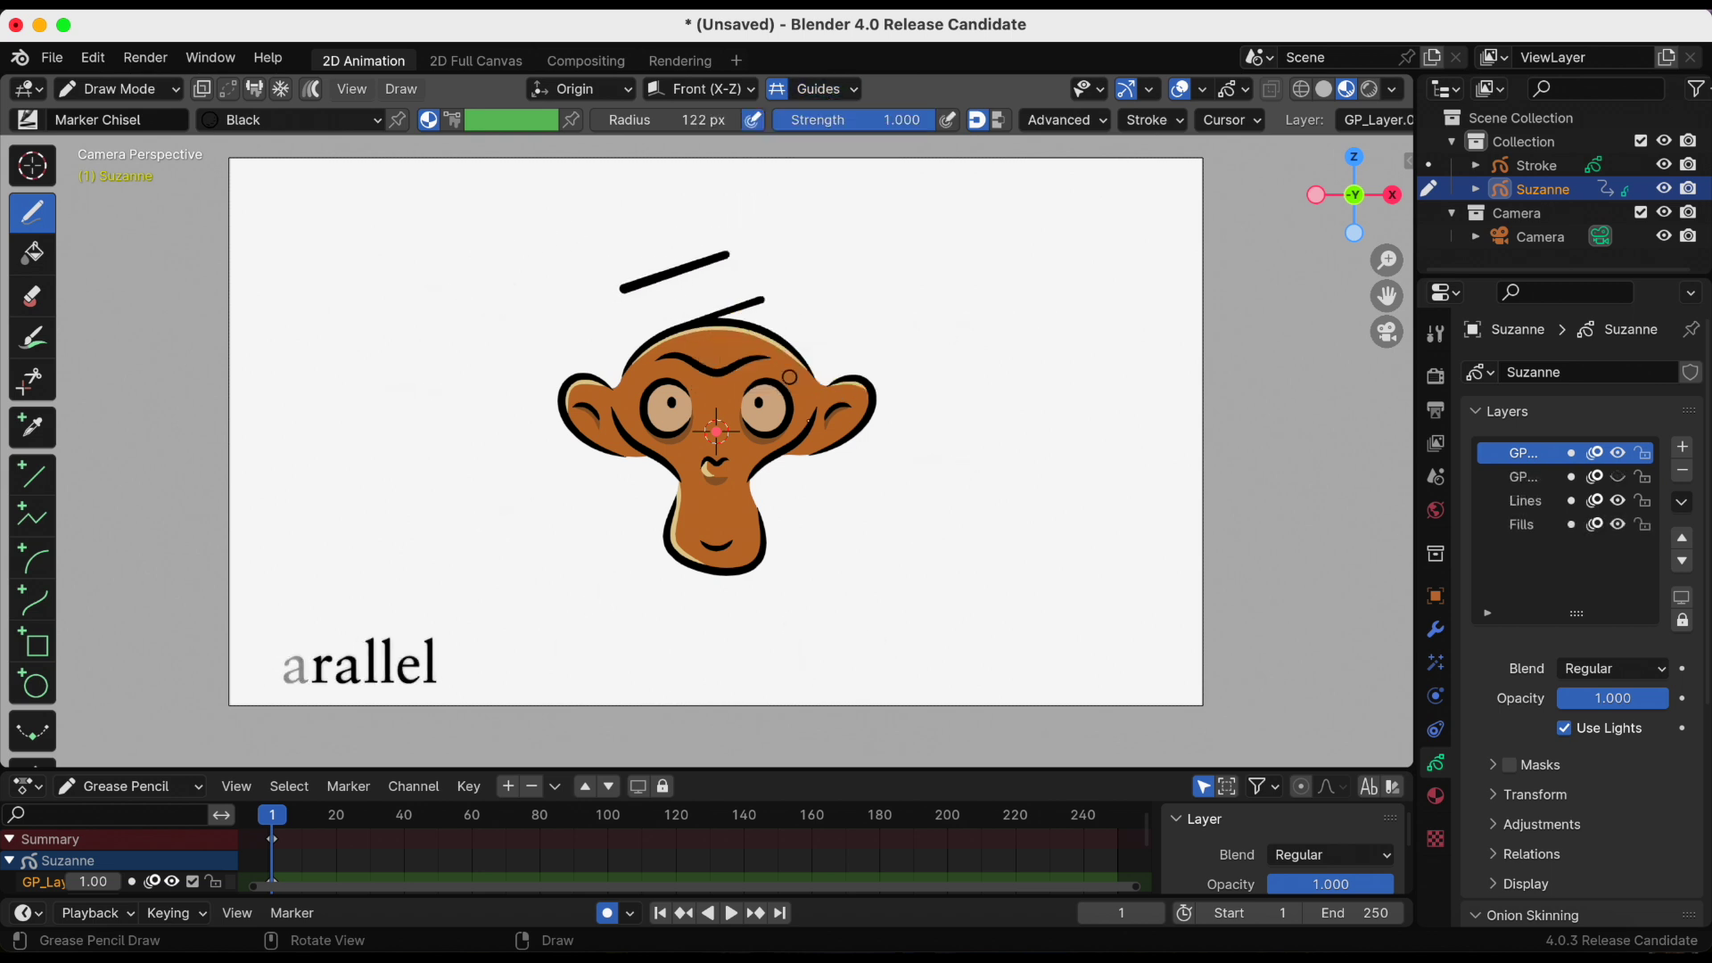
{"action": "left_click_drag", "start_coordinate": [784, 507], "coordinate": [907, 469]}
{"action": "left_click_drag", "start_coordinate": [825, 578], "coordinate": [921, 546]}
{"action": "left_click_drag", "start_coordinate": [511, 628], "coordinate": [599, 602]}
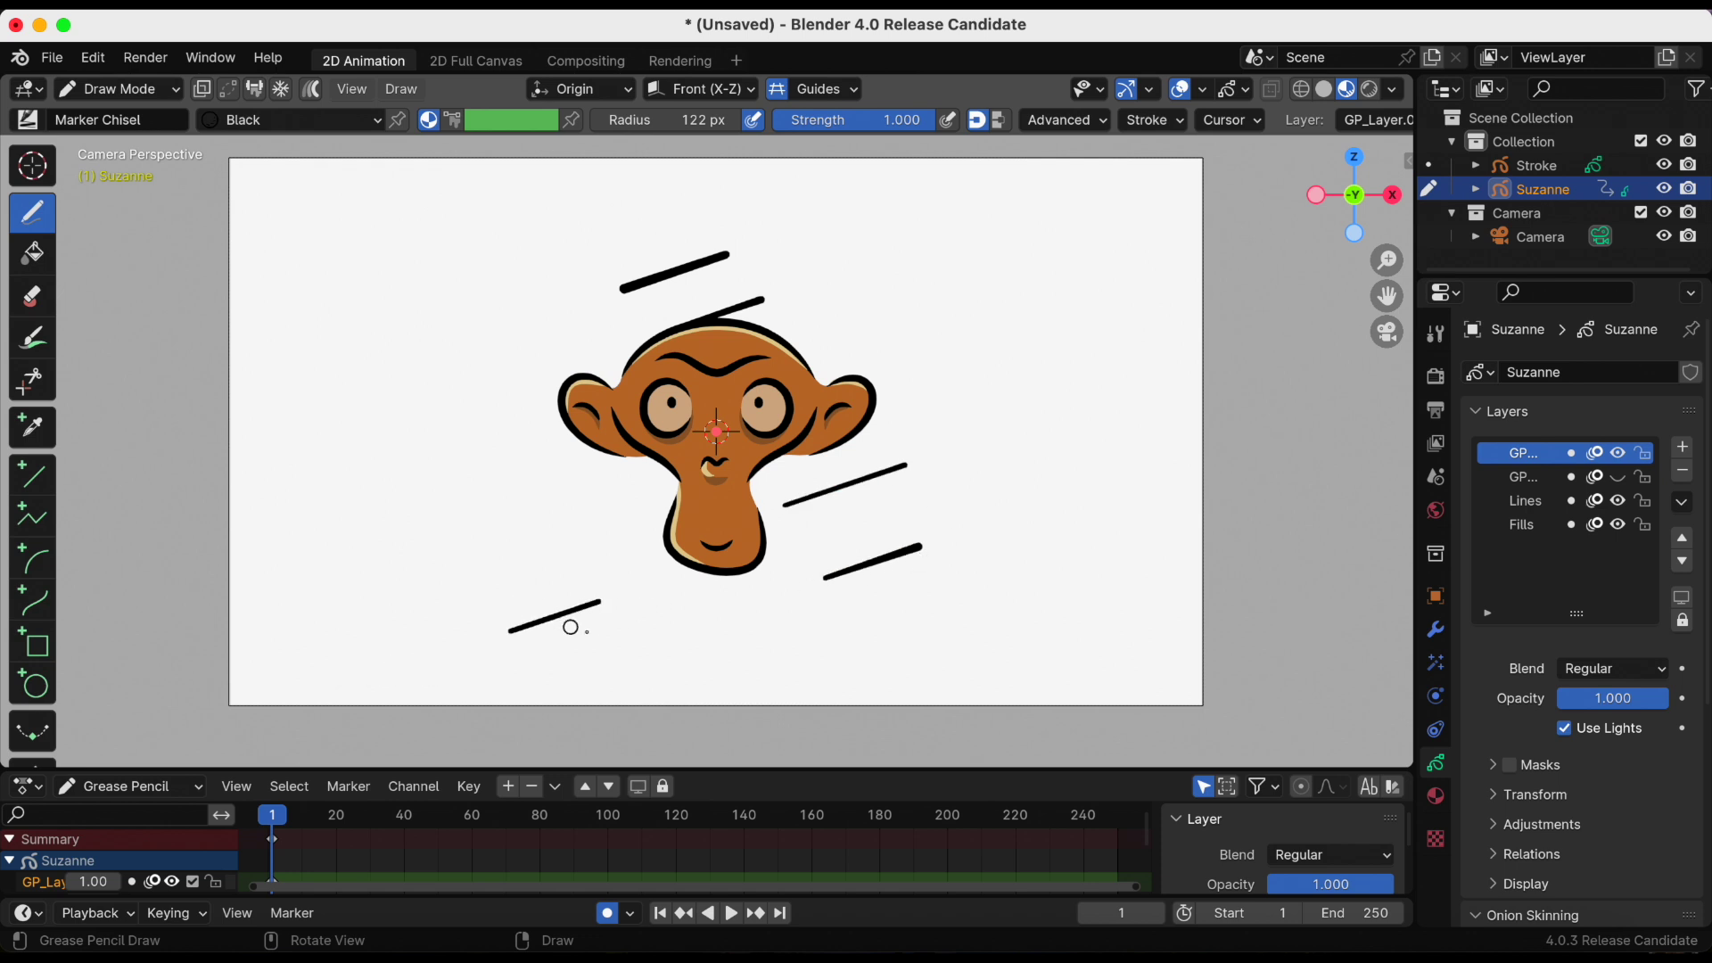
{"action": "left_click_drag", "start_coordinate": [542, 669], "coordinate": [624, 645]}
Set the guide angle to 0, draw four horizontal strokes, then hide the layer
{"action": "left_click", "coordinate": [818, 89]}
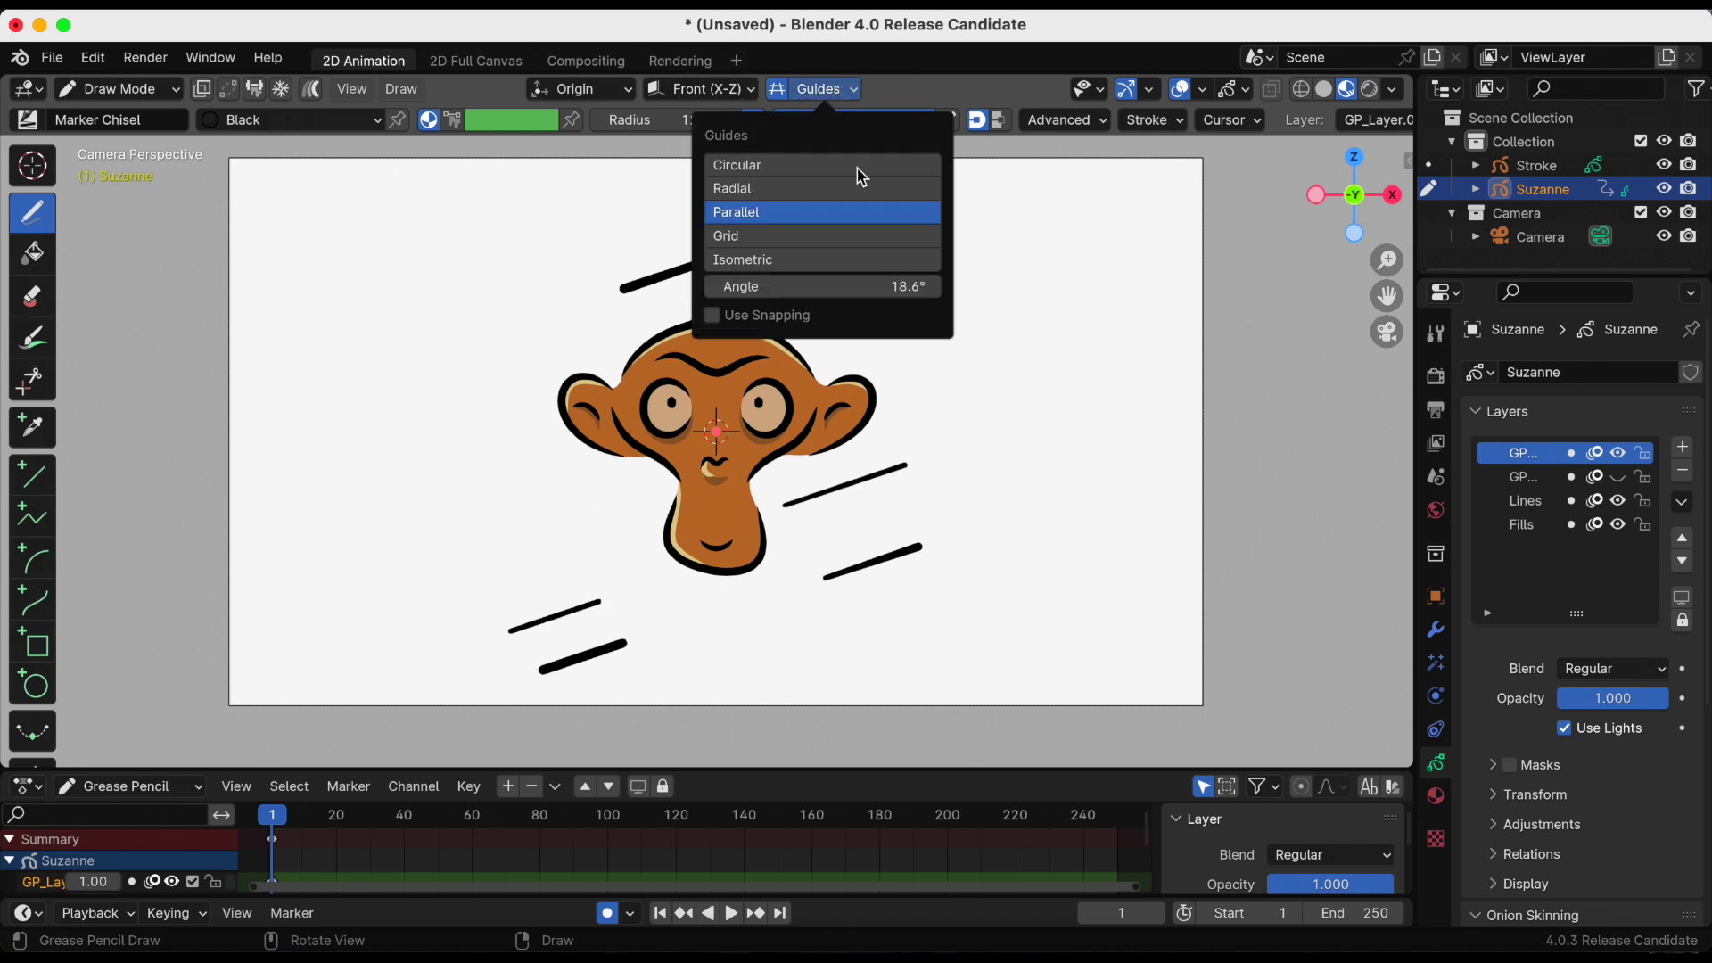
{"action": "double_click", "coordinate": [848, 286]}
{"action": "type", "text": "0"}
{"action": "key", "text": "Return"}
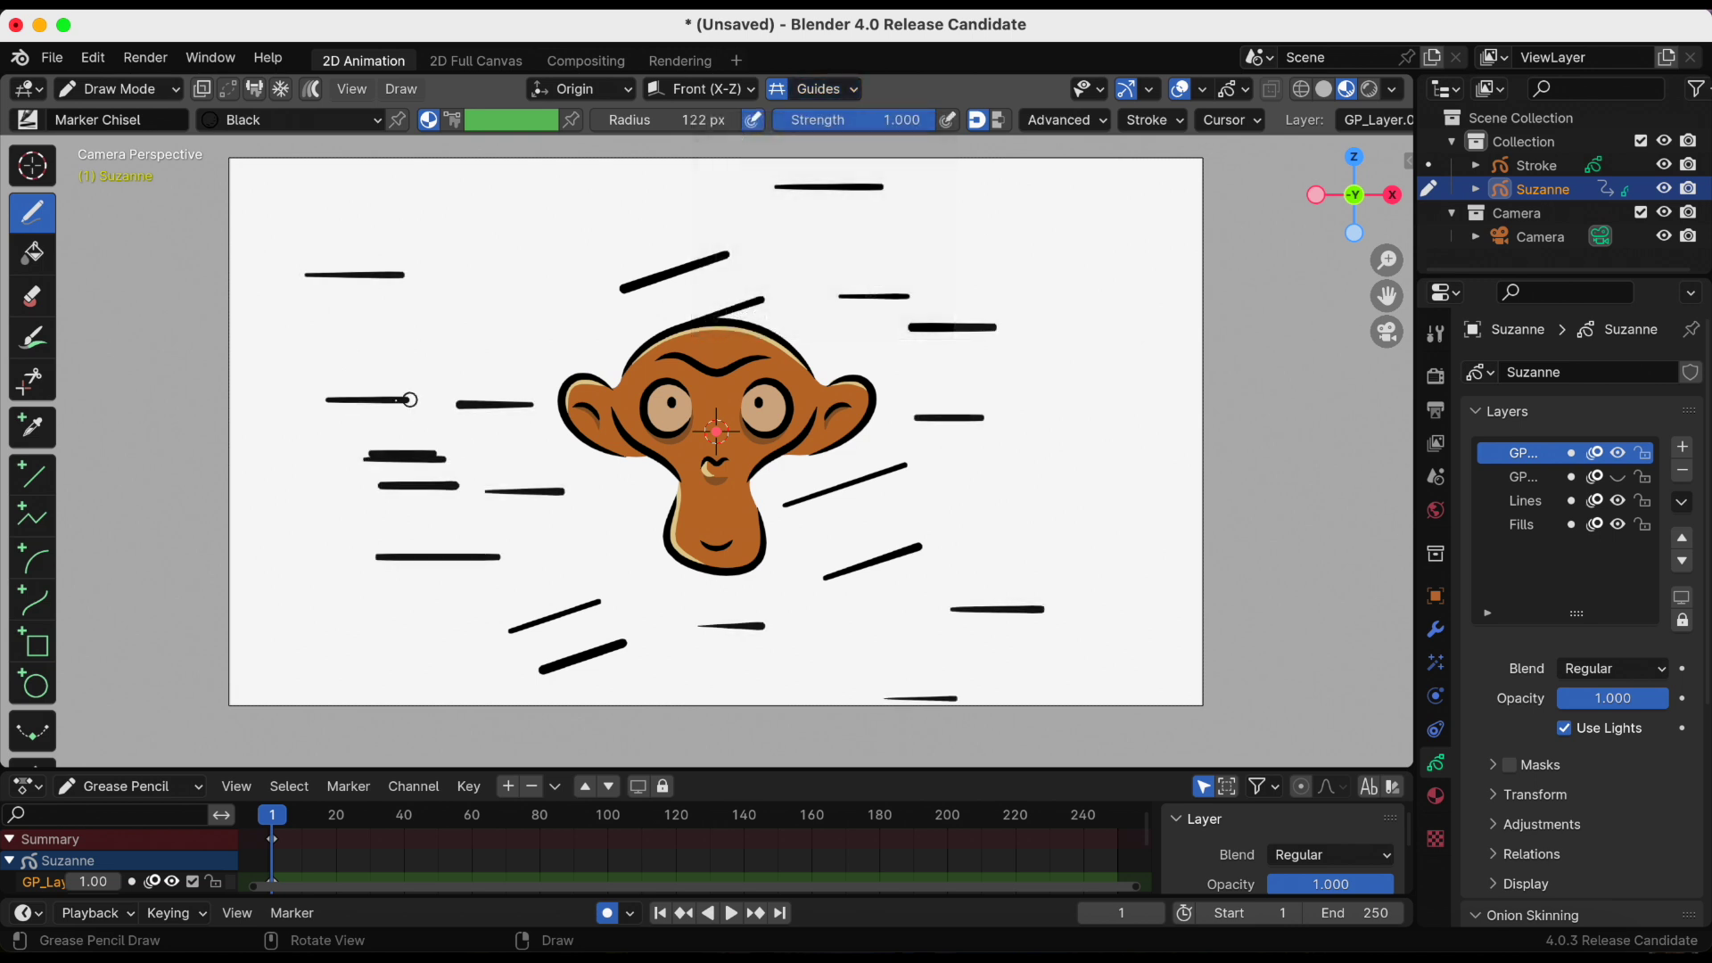
{"action": "left_click_drag", "start_coordinate": [378, 558], "coordinate": [498, 558]}
{"action": "left_click_drag", "start_coordinate": [265, 501], "coordinate": [345, 502]}
{"action": "left_click_drag", "start_coordinate": [456, 484], "coordinate": [381, 482]}
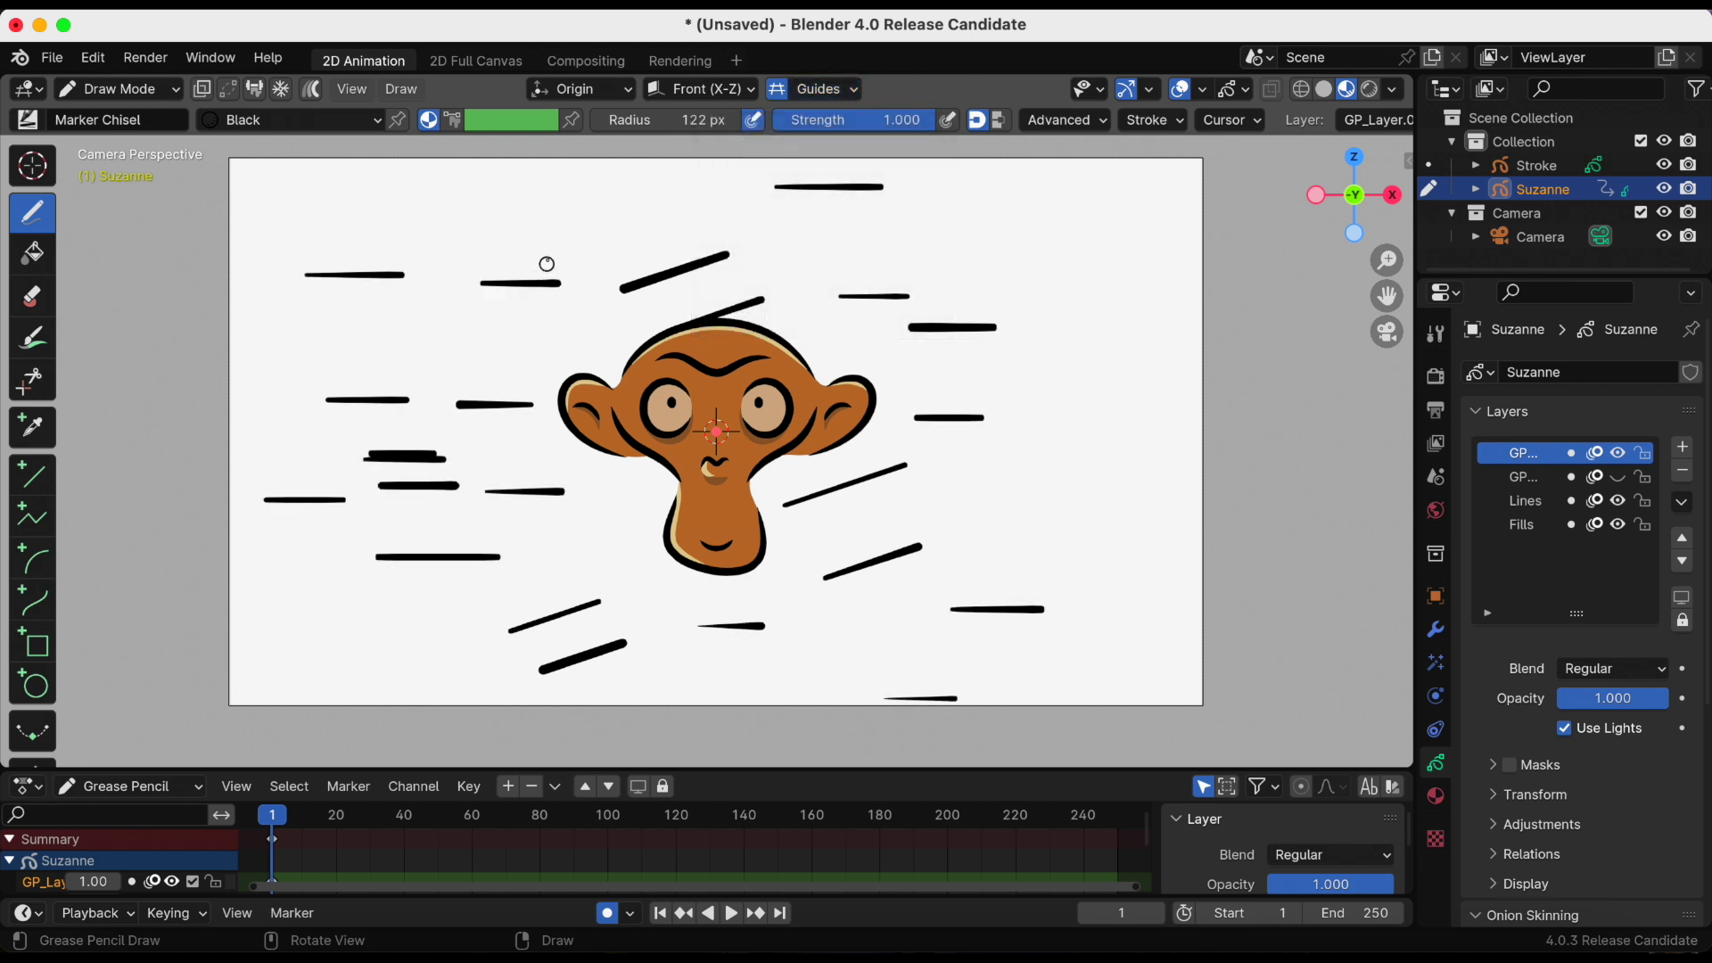
{"action": "left_click_drag", "start_coordinate": [553, 194], "coordinate": [636, 194]}
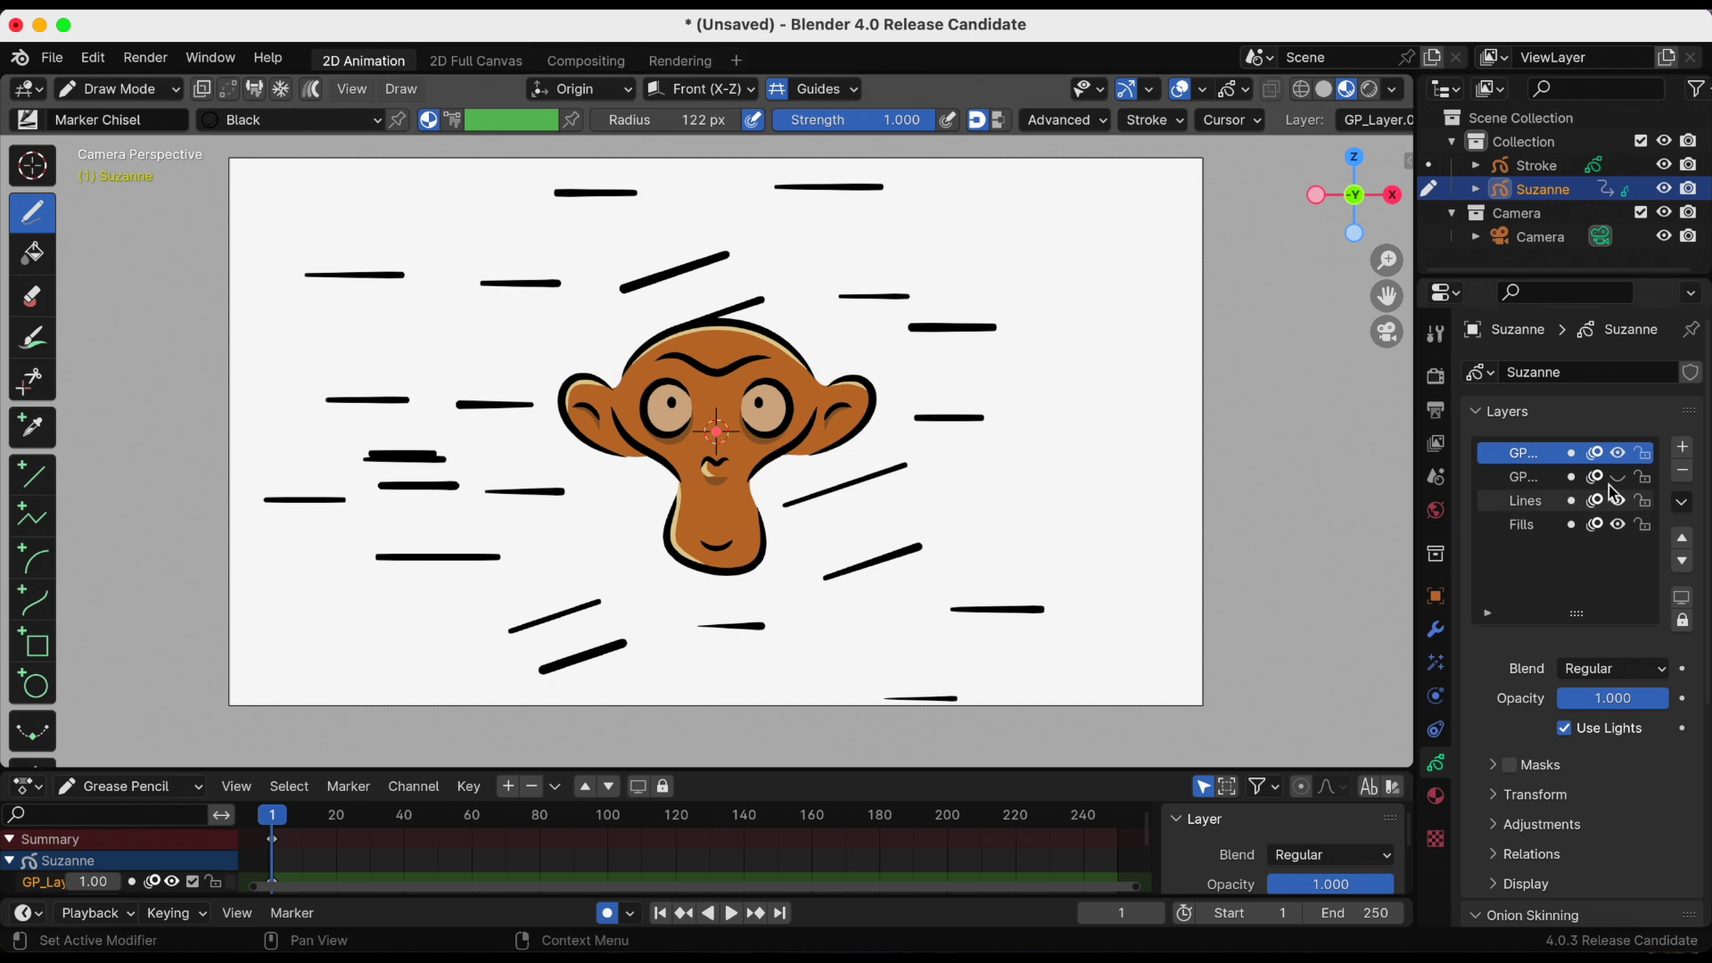
{"action": "left_click", "coordinate": [1618, 452]}
Add a new layer and draw six grid-guided vertical and horizontal strokes around the head
{"action": "left_click", "coordinate": [1680, 450]}
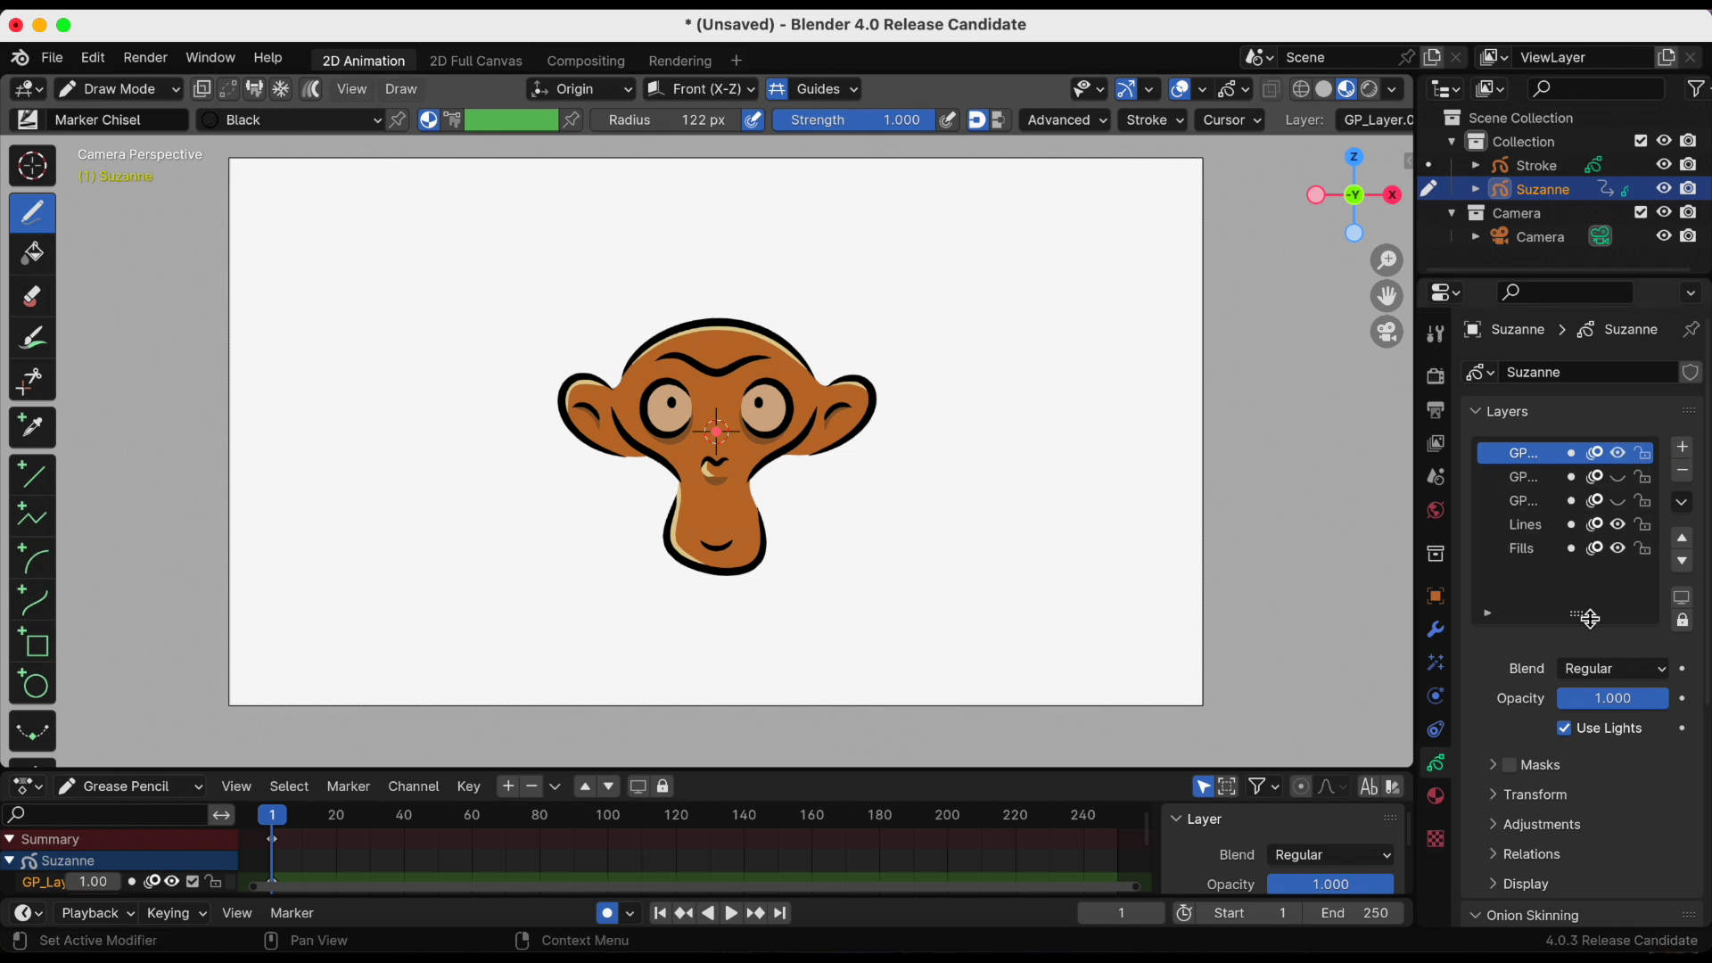
{"action": "left_click", "coordinate": [829, 89]}
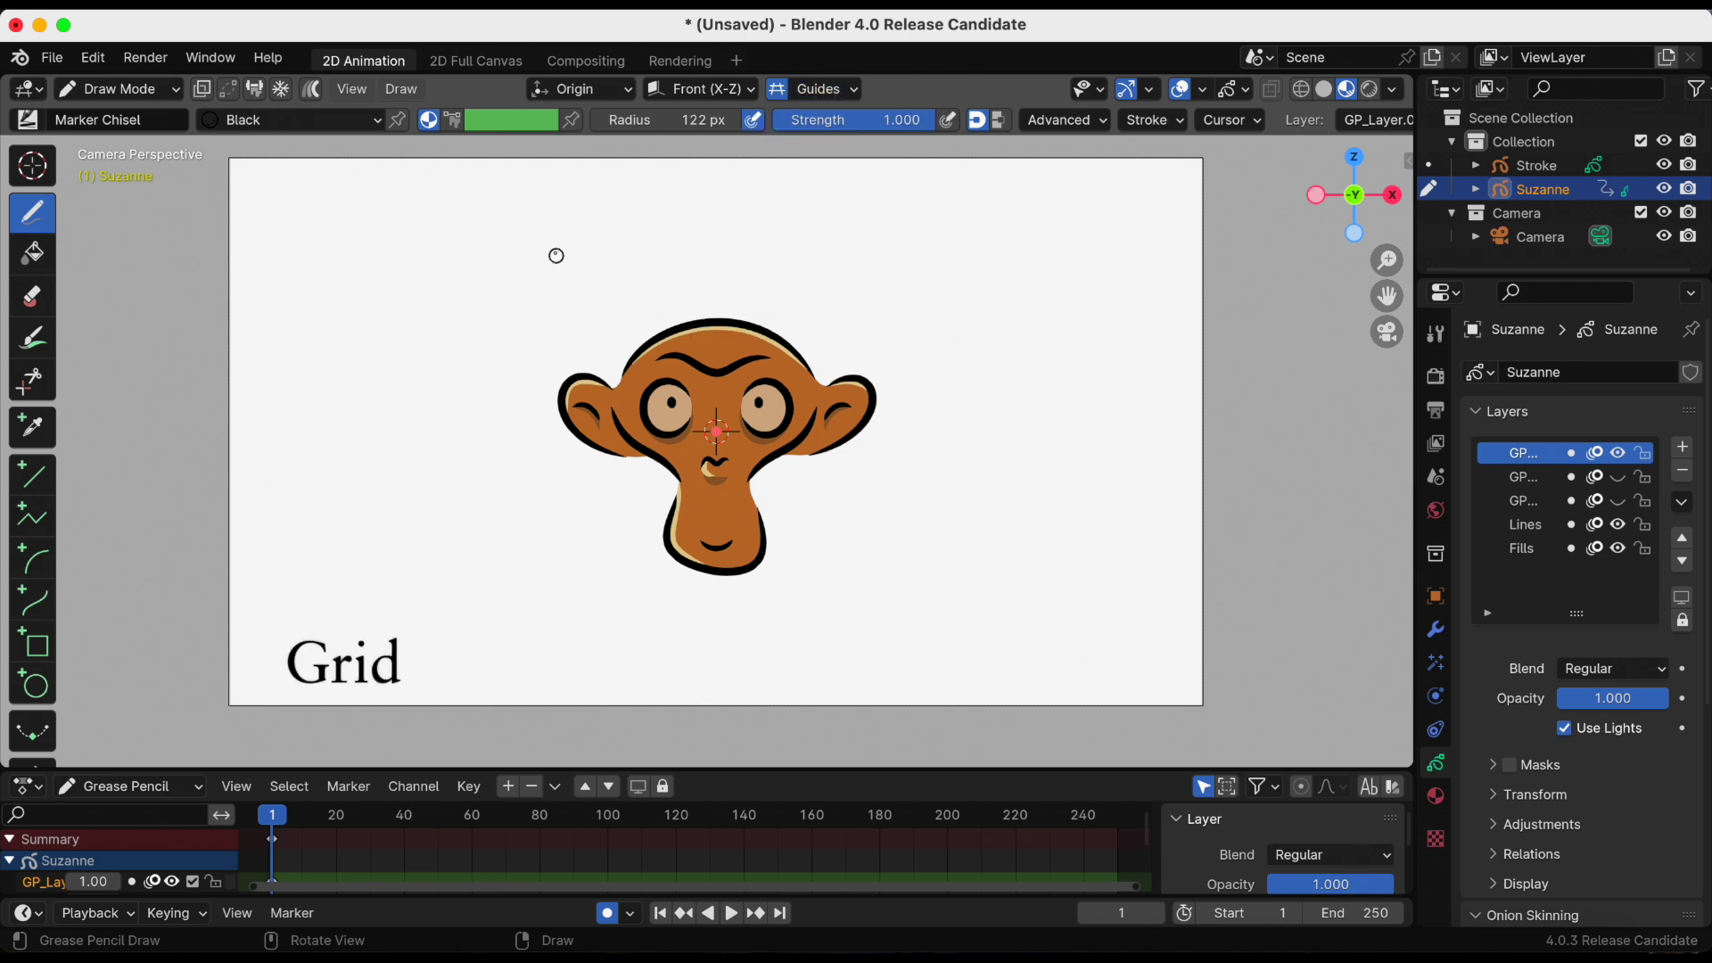
{"action": "left_click_drag", "start_coordinate": [613, 215], "coordinate": [613, 335]}
{"action": "left_click_drag", "start_coordinate": [544, 289], "coordinate": [722, 289]}
{"action": "left_click_drag", "start_coordinate": [858, 251], "coordinate": [860, 377]}
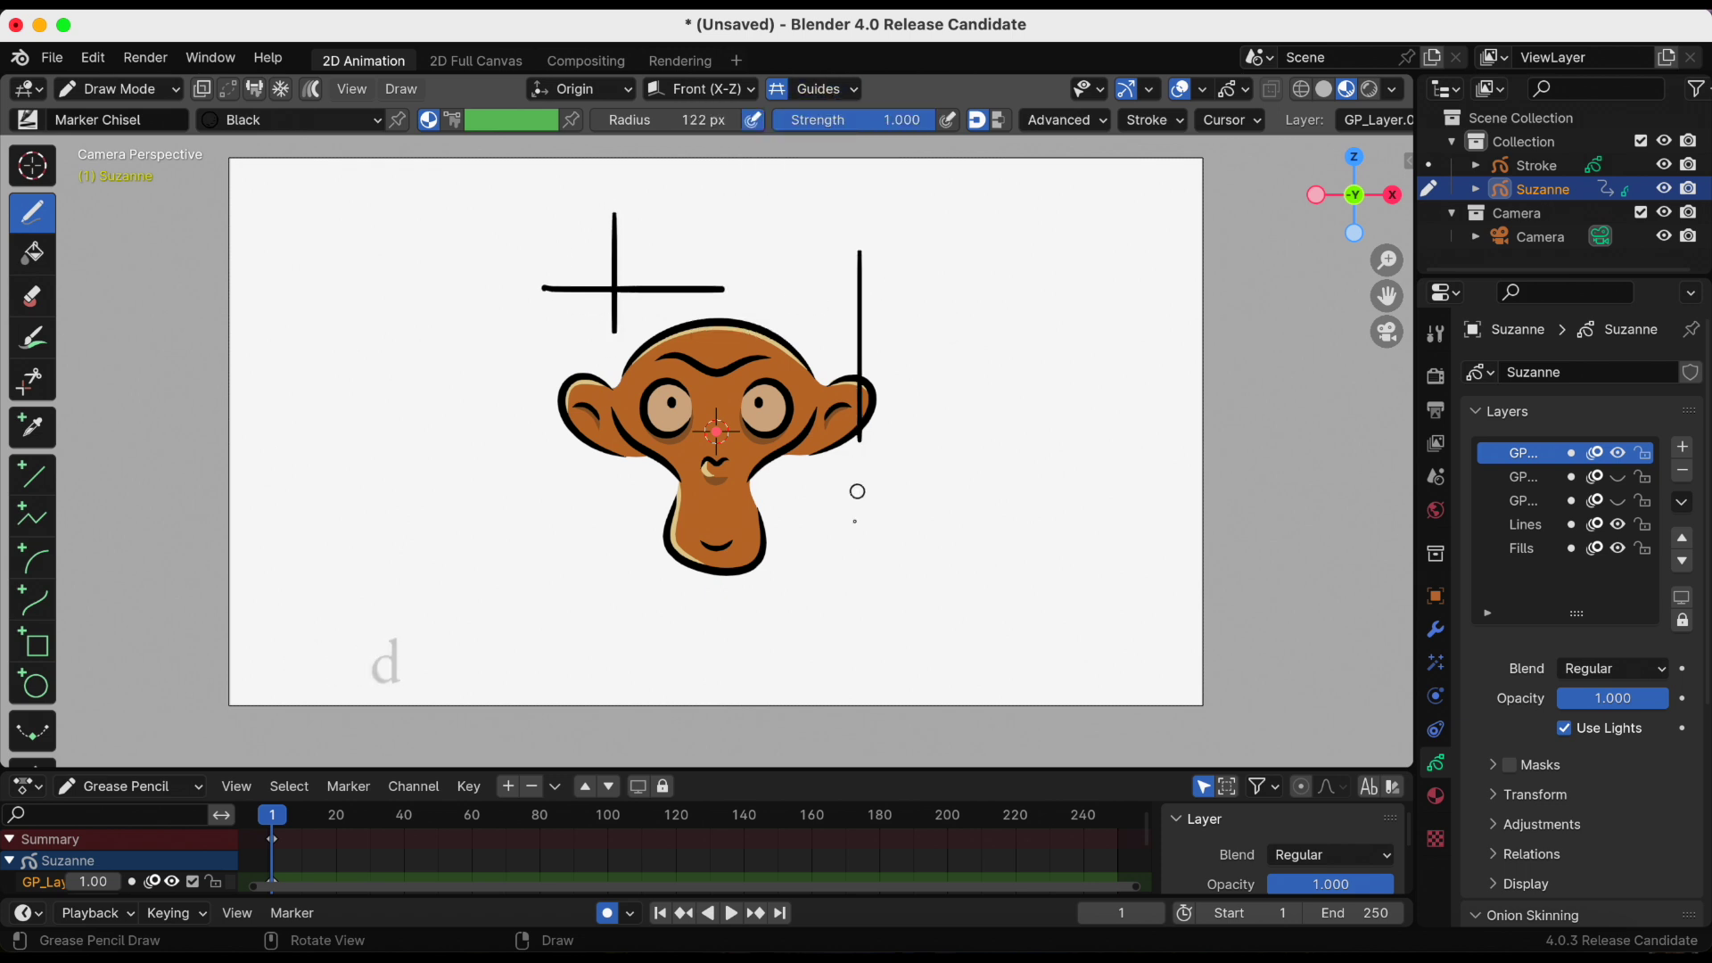
{"action": "left_click_drag", "start_coordinate": [853, 546], "coordinate": [855, 651]}
{"action": "mouse_move", "coordinate": [792, 545]}
{"action": "left_mouse_down"}
{"action": "mouse_move", "coordinate": [909, 543]}
{"action": "mouse_move", "coordinate": [981, 428]}
{"action": "left_mouse_up"}
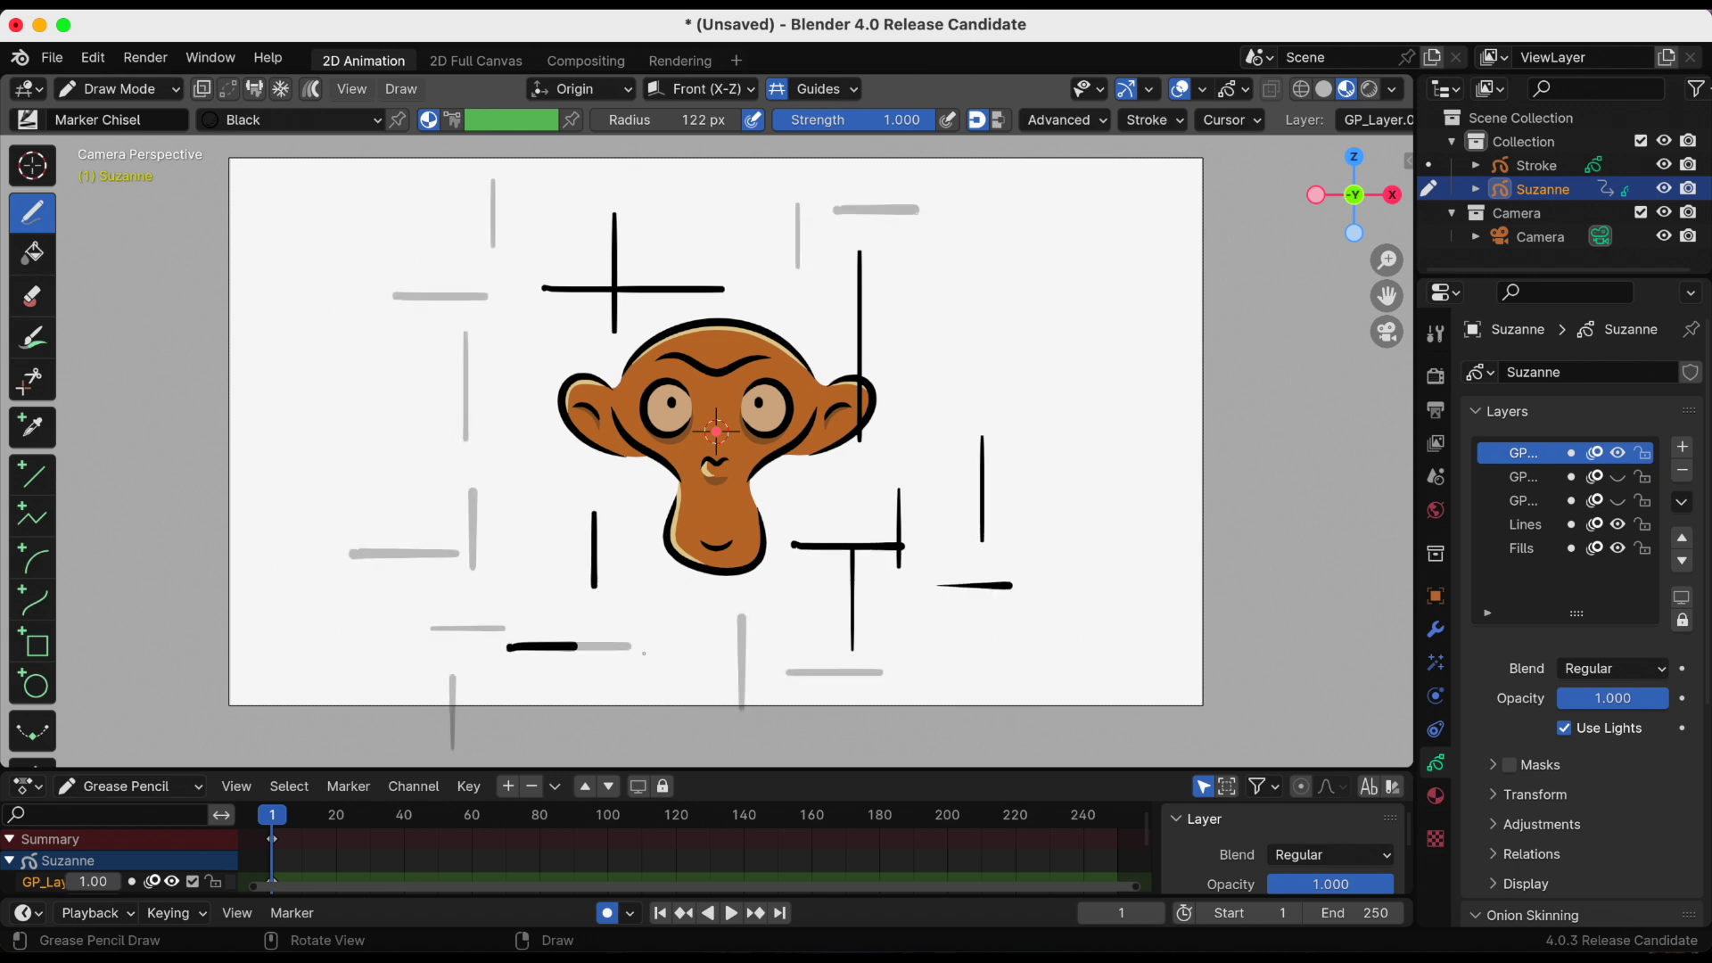
{"action": "left_click_drag", "start_coordinate": [706, 212], "coordinate": [707, 121]}
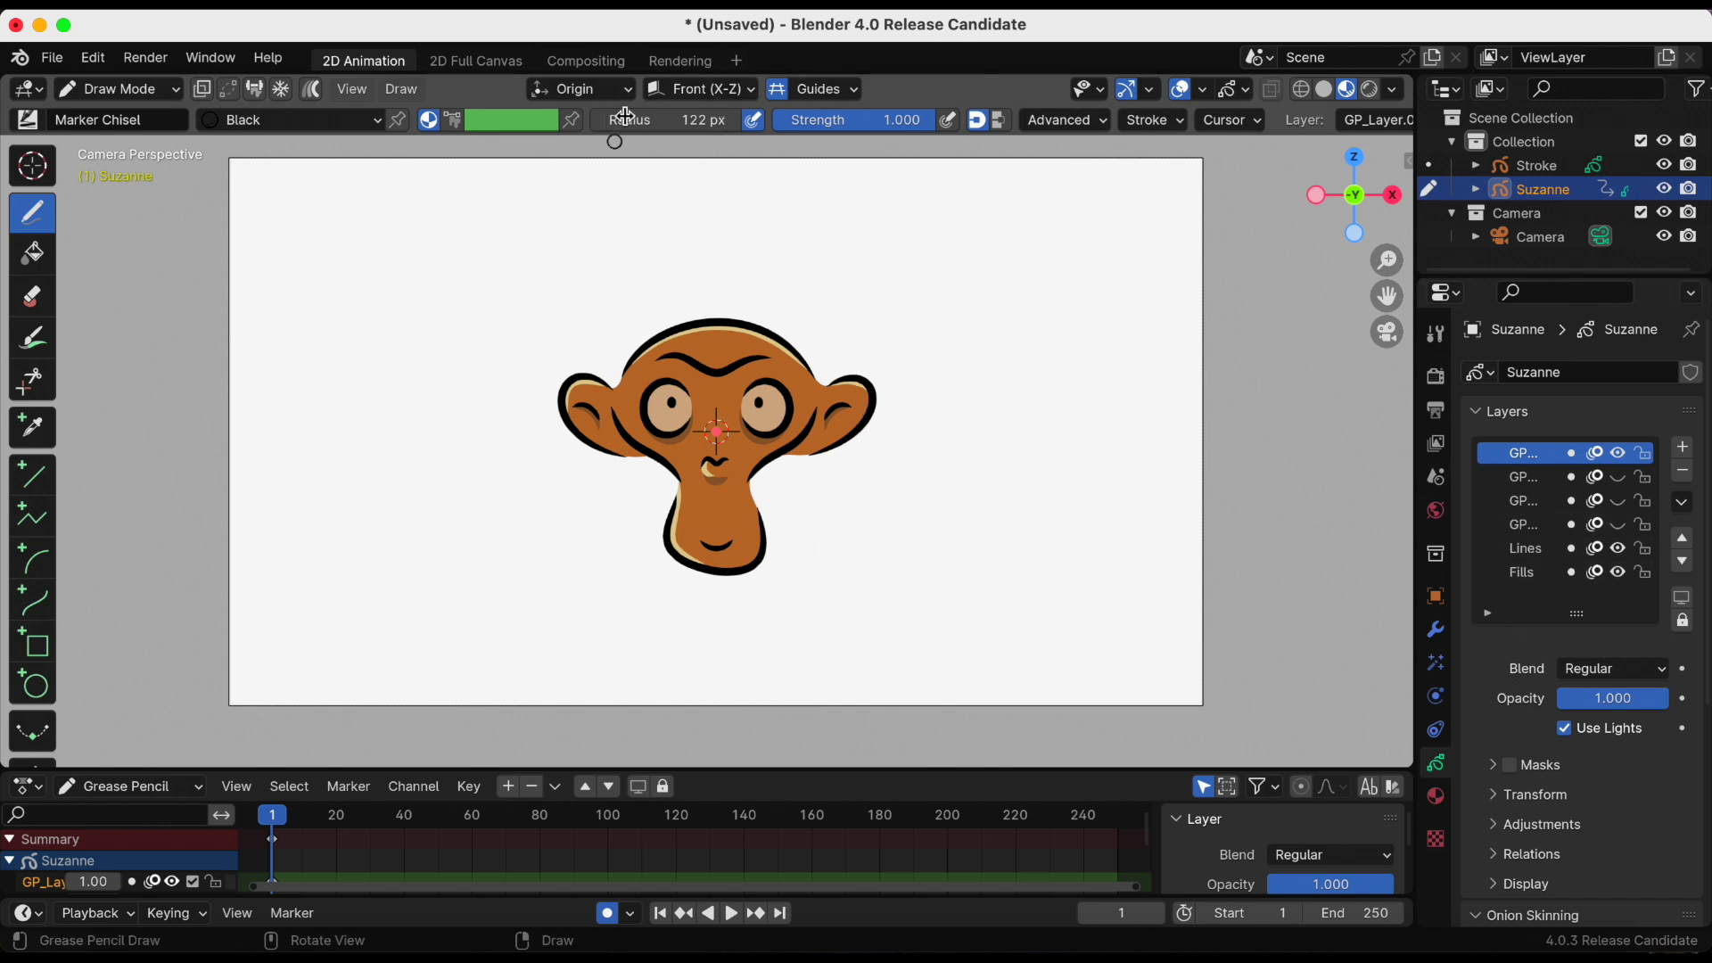
Switch the guide to Isometric and draw short strokes above, left of and below the head
{"action": "left_click", "coordinate": [826, 93]}
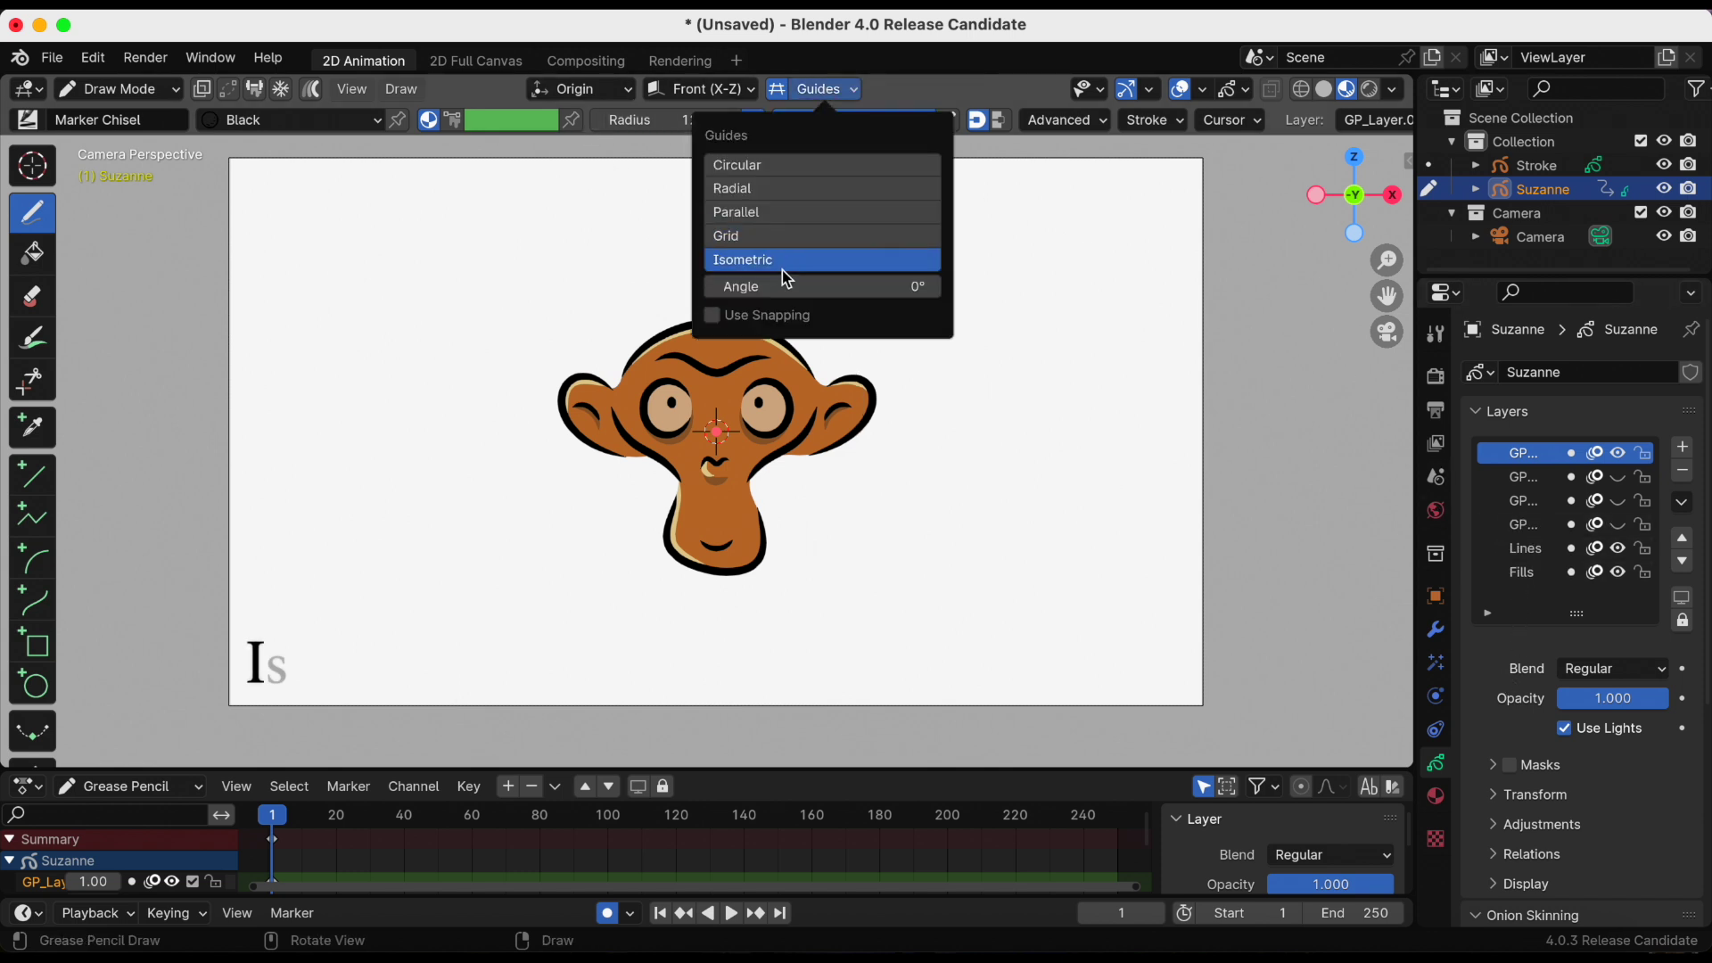
{"action": "left_click", "coordinate": [783, 271]}
{"action": "mouse_move", "coordinate": [665, 248]}
{"action": "left_mouse_down"}
{"action": "mouse_move", "coordinate": [664, 297]}
{"action": "mouse_move", "coordinate": [585, 292]}
{"action": "mouse_move", "coordinate": [525, 395]}
{"action": "left_mouse_up"}
{"action": "mouse_move", "coordinate": [515, 465]}
{"action": "left_mouse_down"}
{"action": "mouse_move", "coordinate": [517, 489]}
{"action": "mouse_move", "coordinate": [613, 528]}
{"action": "left_mouse_up"}
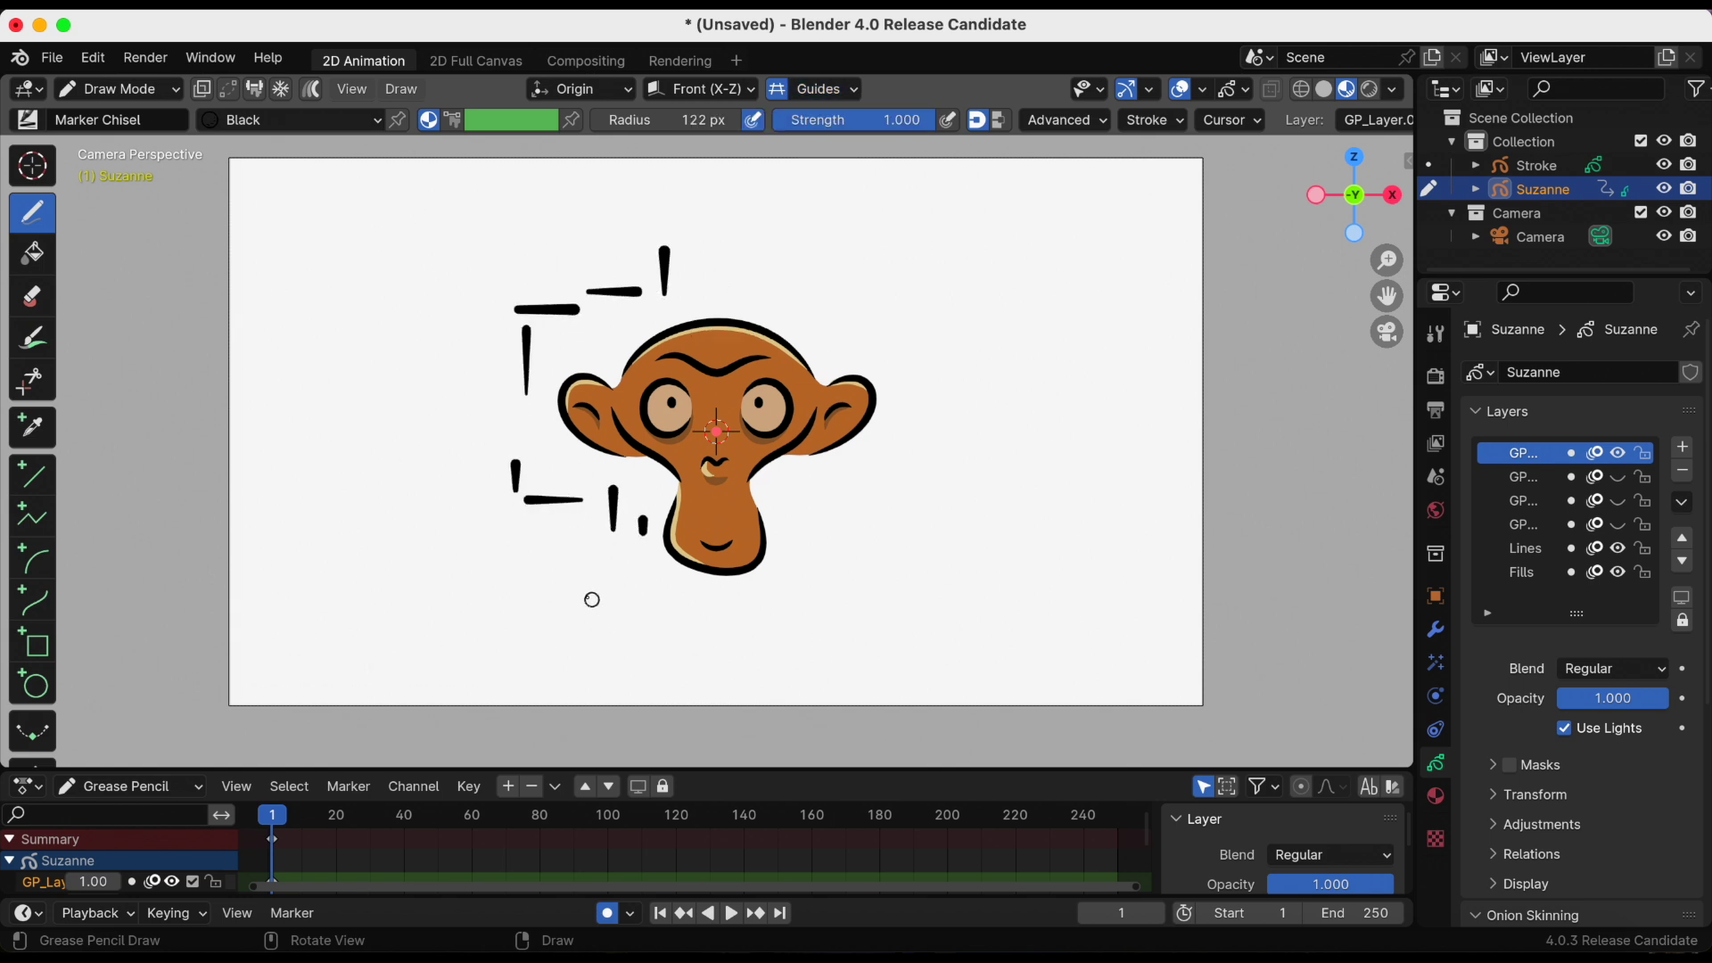
{"action": "left_click_drag", "start_coordinate": [591, 599], "coordinate": [802, 612]}
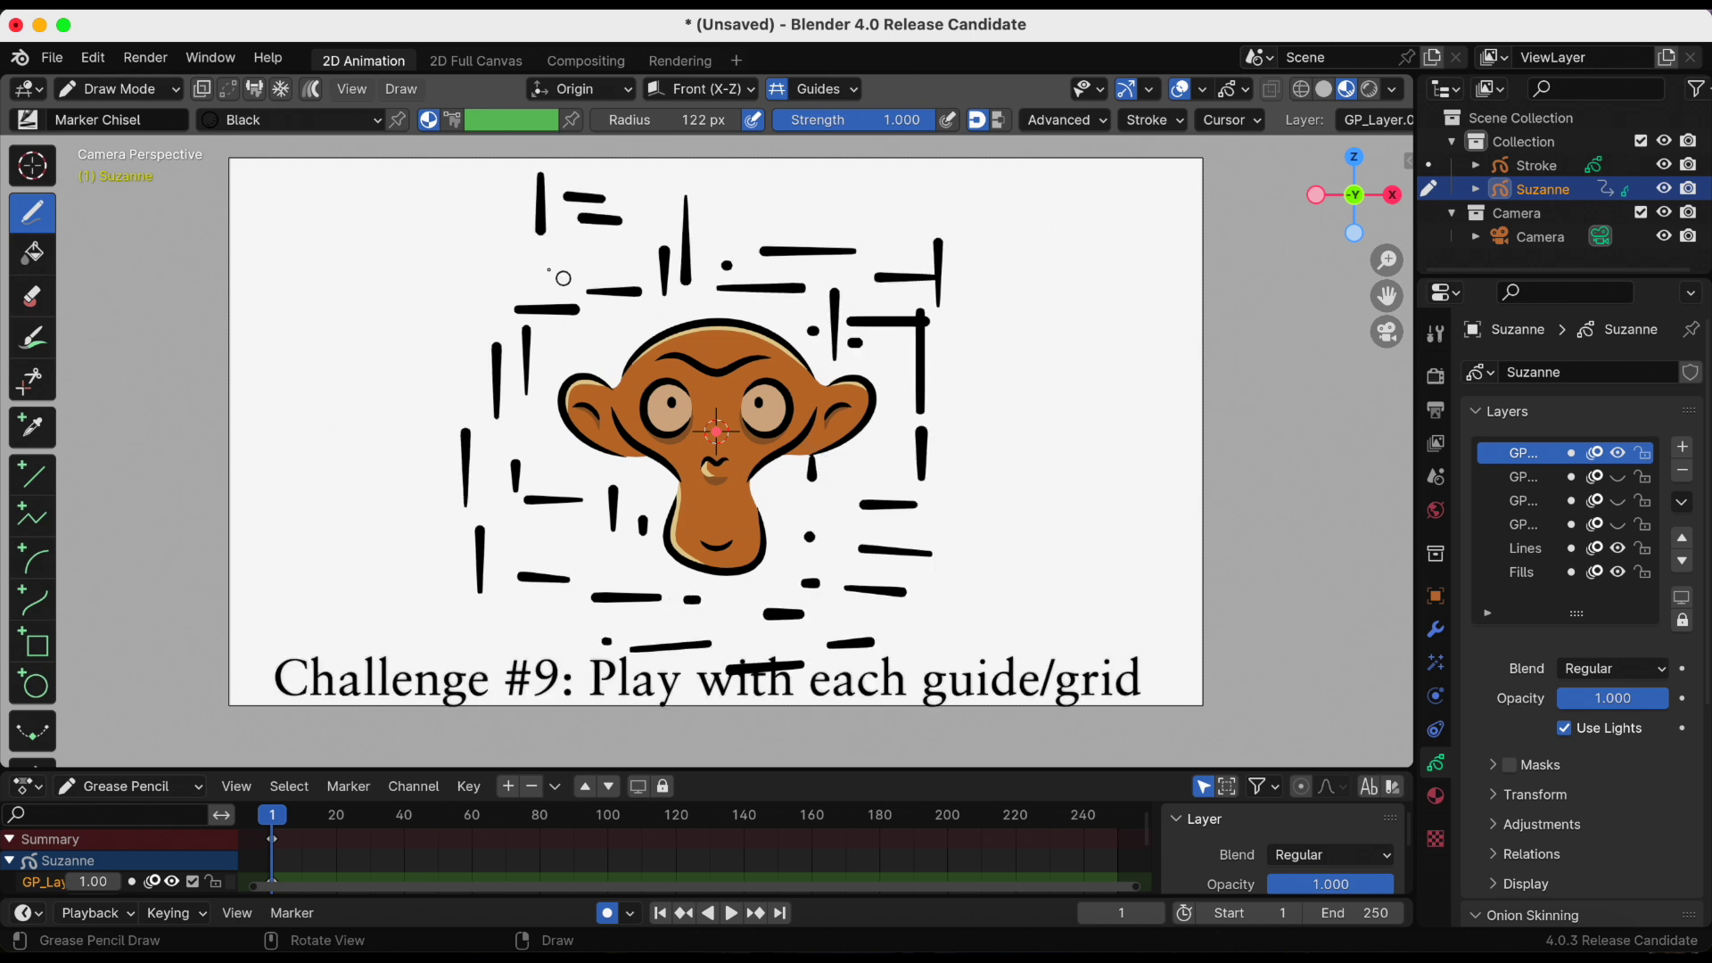
{"action": "left_click_drag", "start_coordinate": [529, 238], "coordinate": [530, 311]}
{"action": "left_click", "coordinate": [838, 88]}
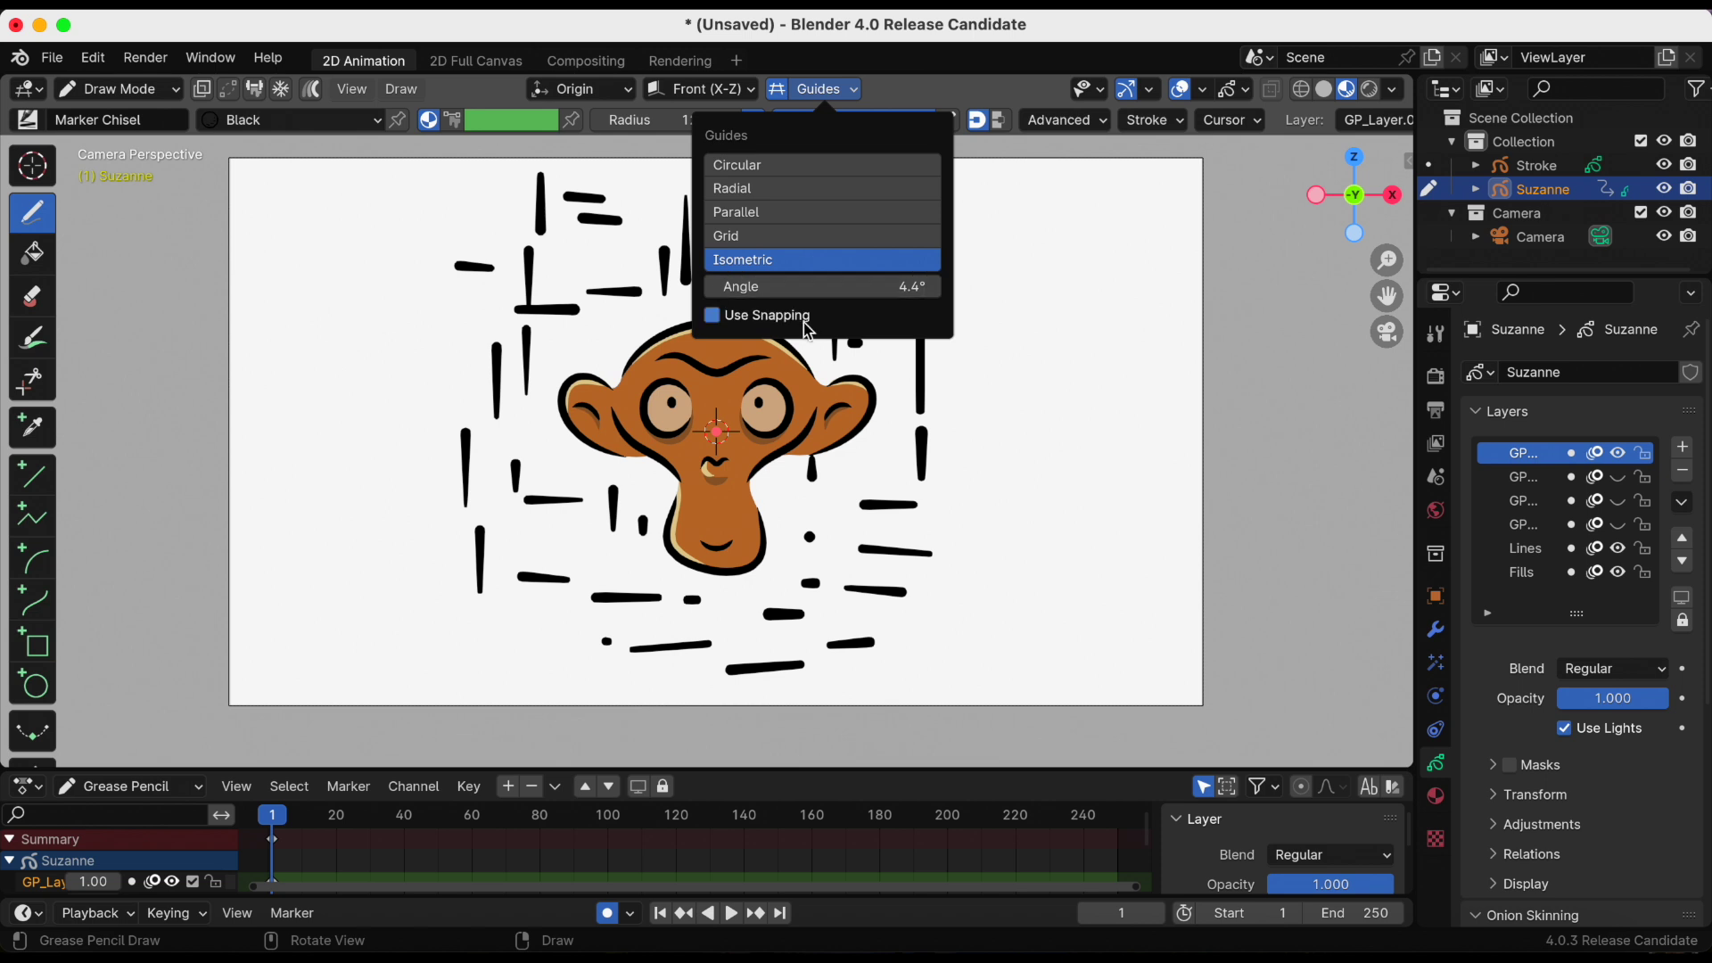
{"action": "left_click", "coordinate": [844, 88]}
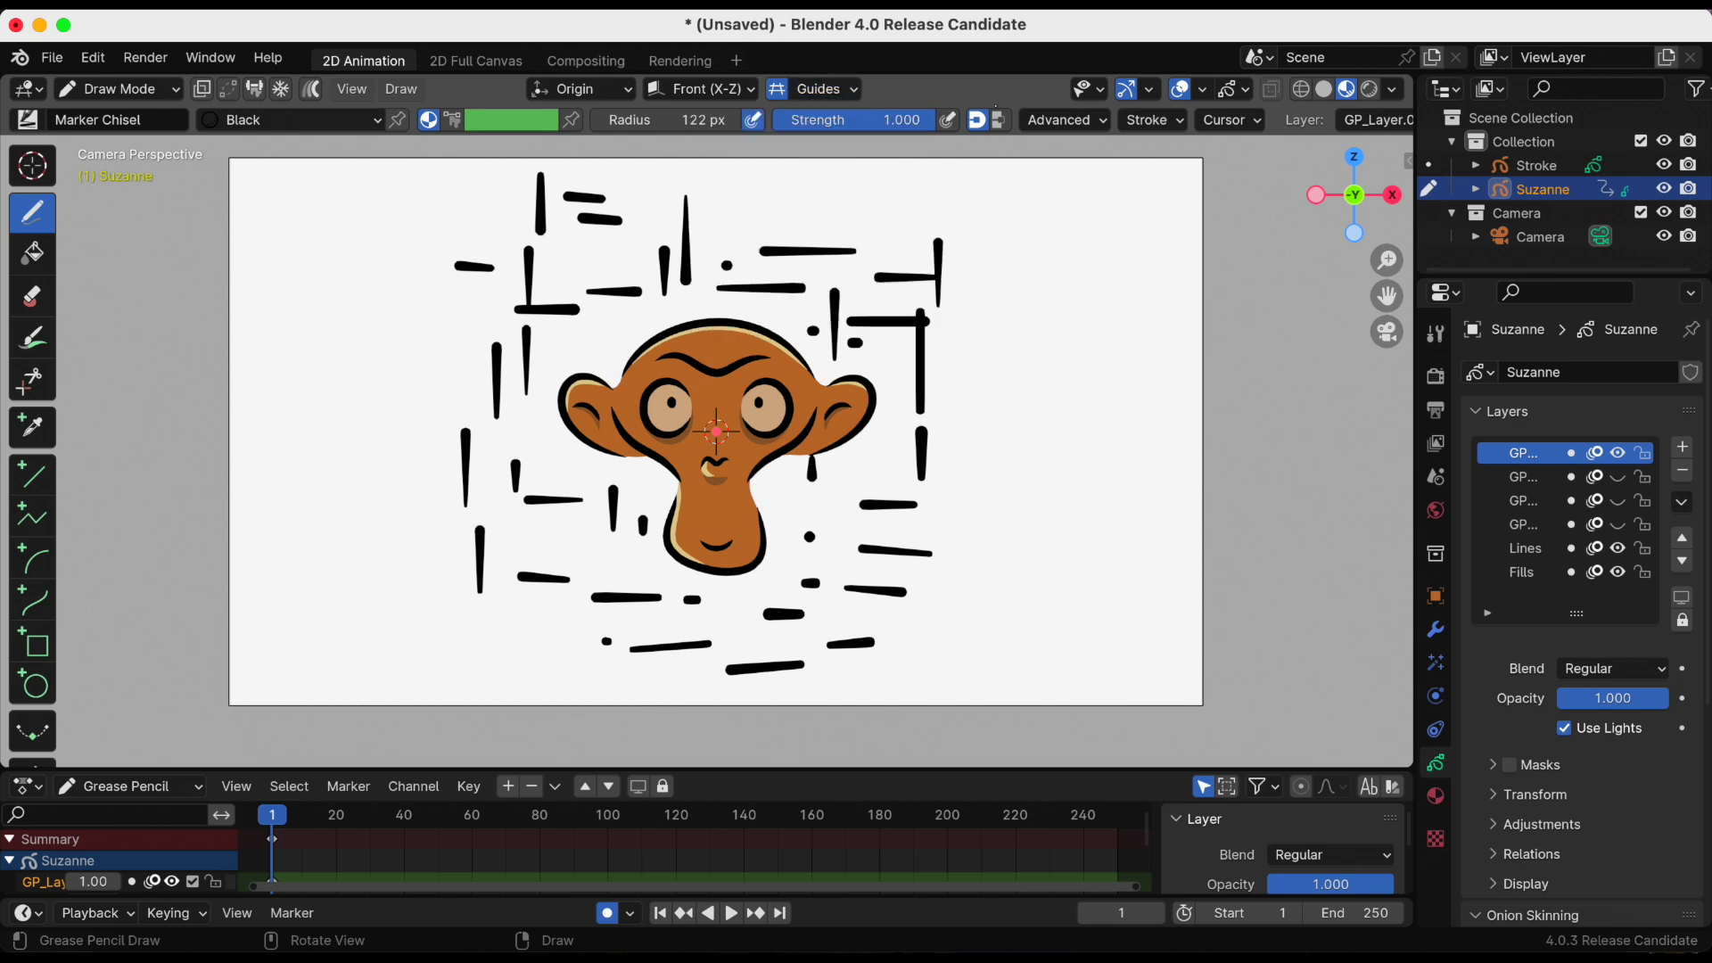
Unhide the hidden stroke layers, then hide all four and re-show only the radial layer
{"action": "left_click", "coordinate": [1618, 501]}
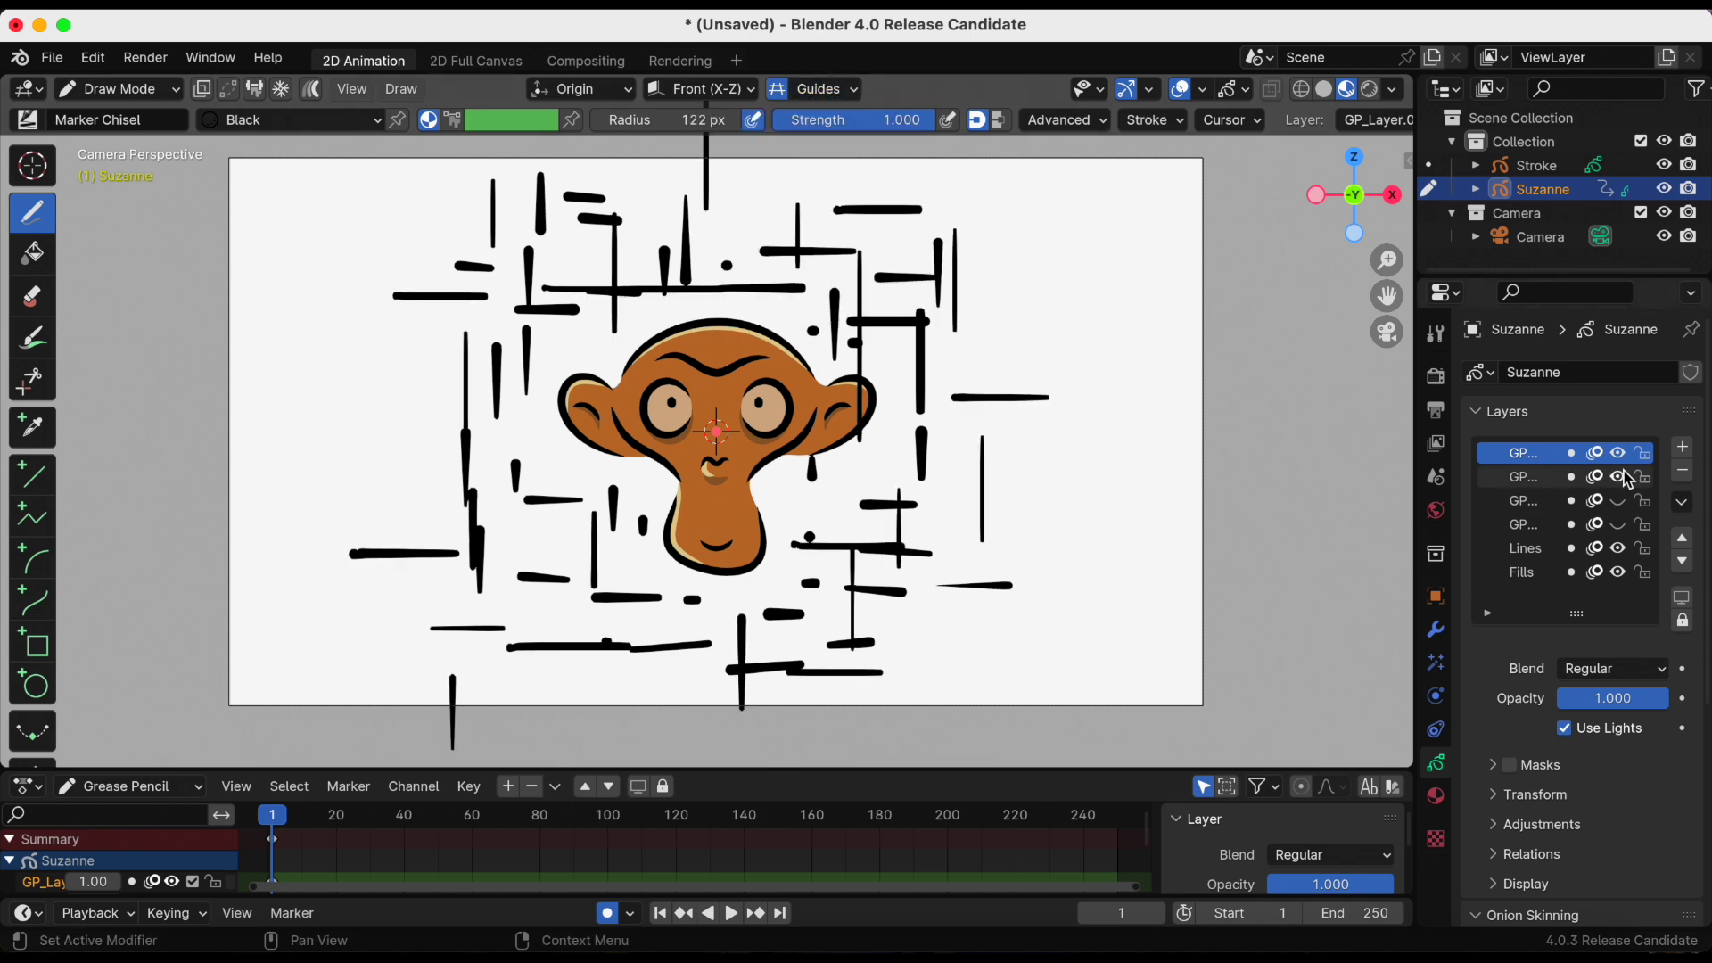
{"action": "left_click", "coordinate": [1618, 525]}
{"action": "left_click", "coordinate": [1618, 525]}
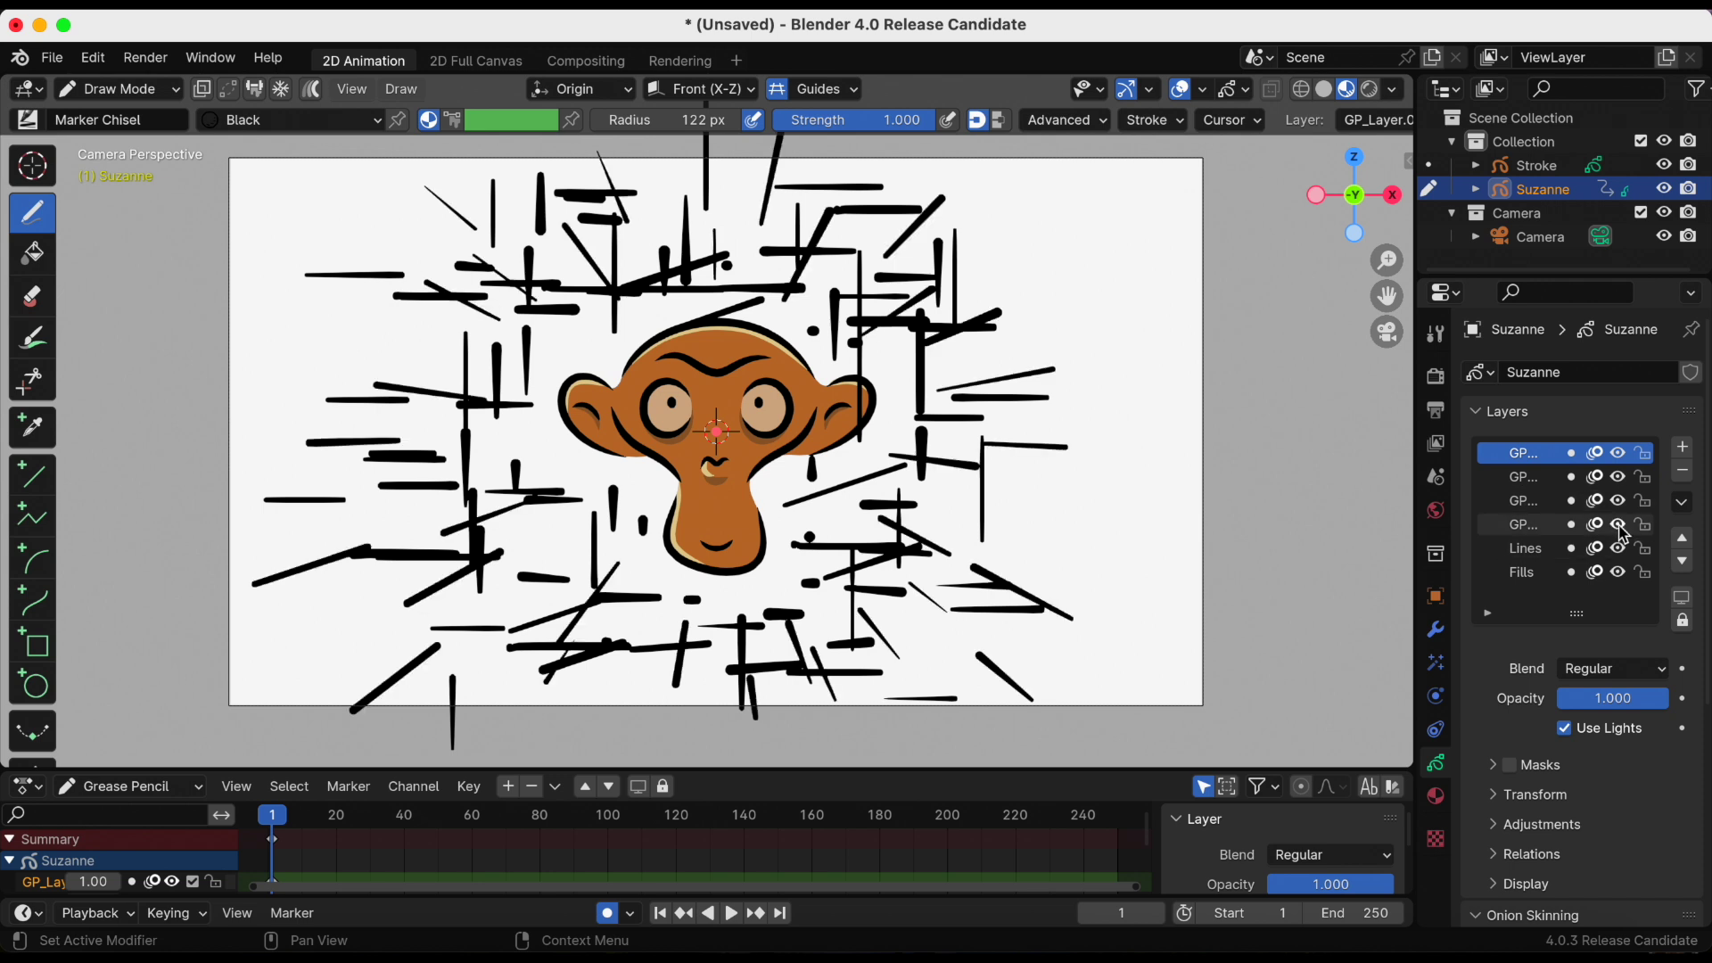
{"action": "left_click_drag", "start_coordinate": [1617, 454], "coordinate": [1616, 524]}
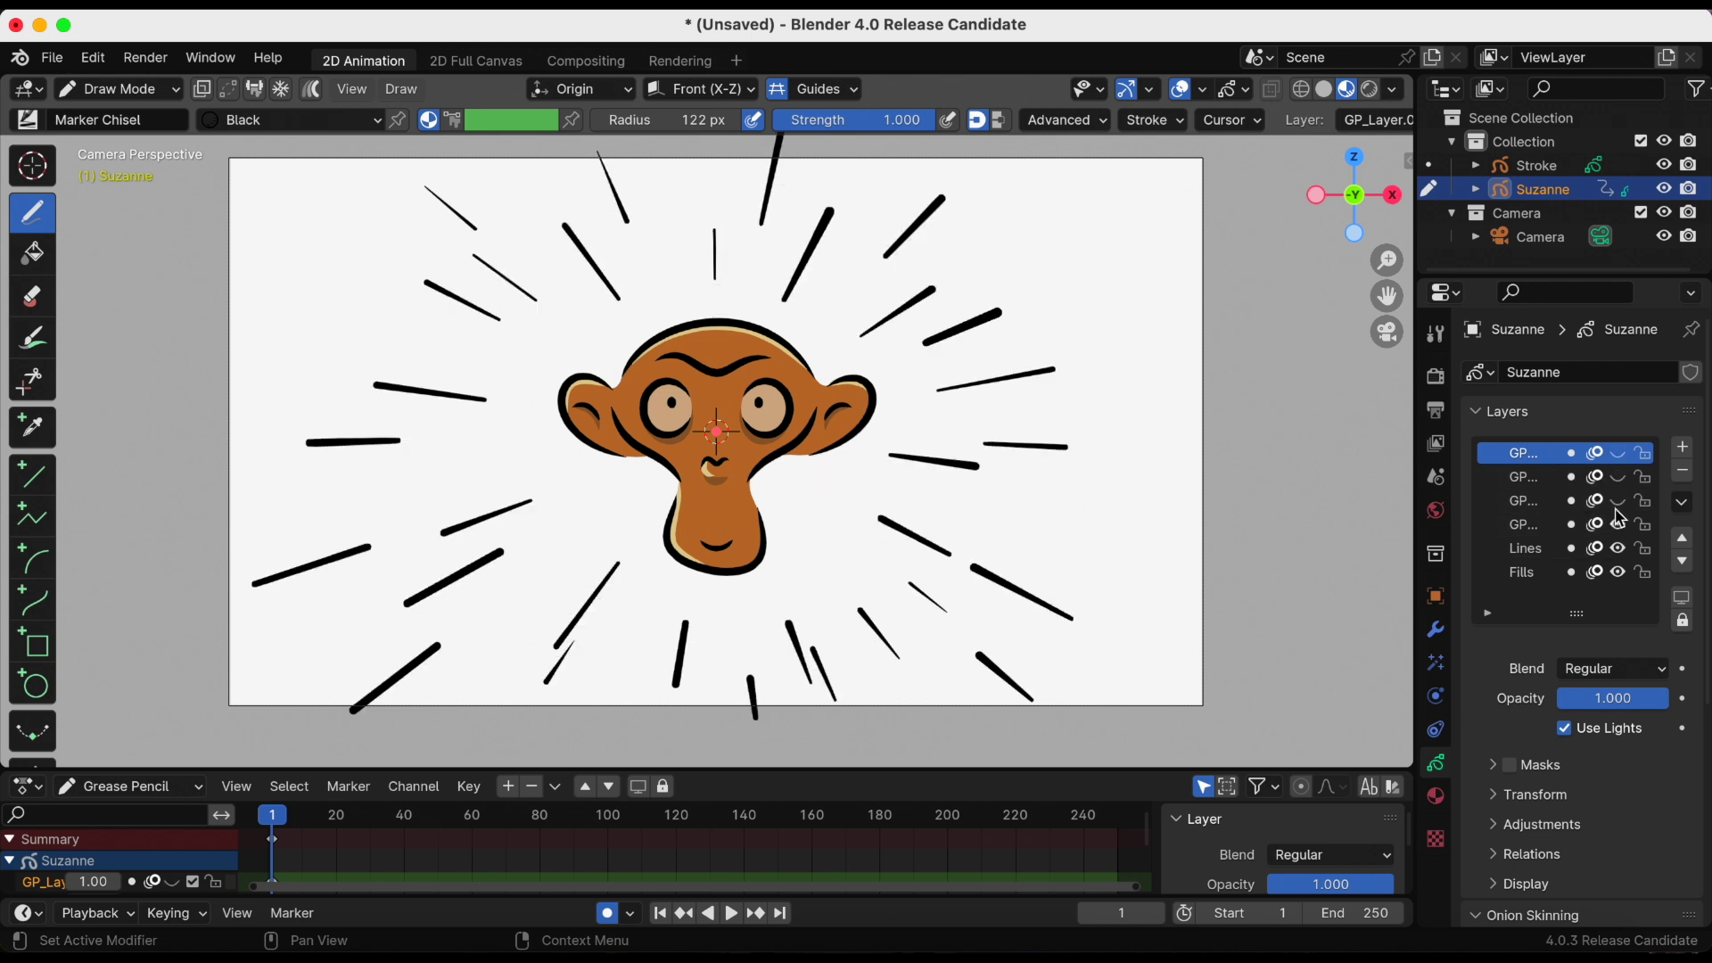
{"action": "left_click", "coordinate": [1619, 524]}
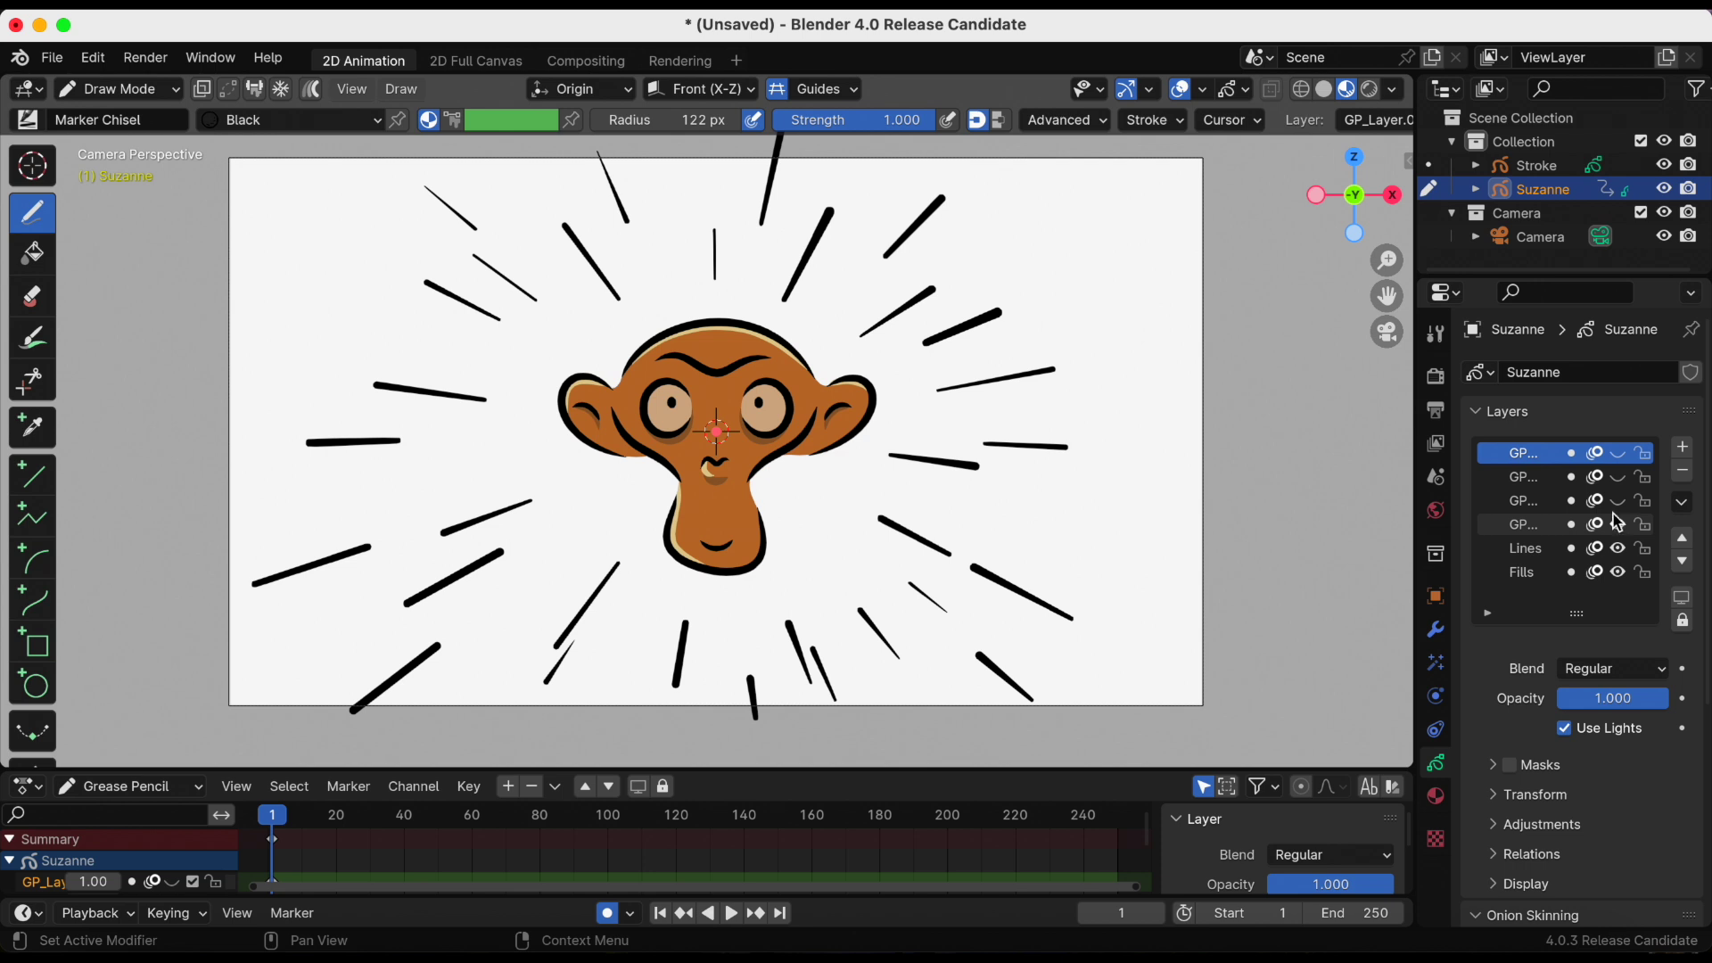